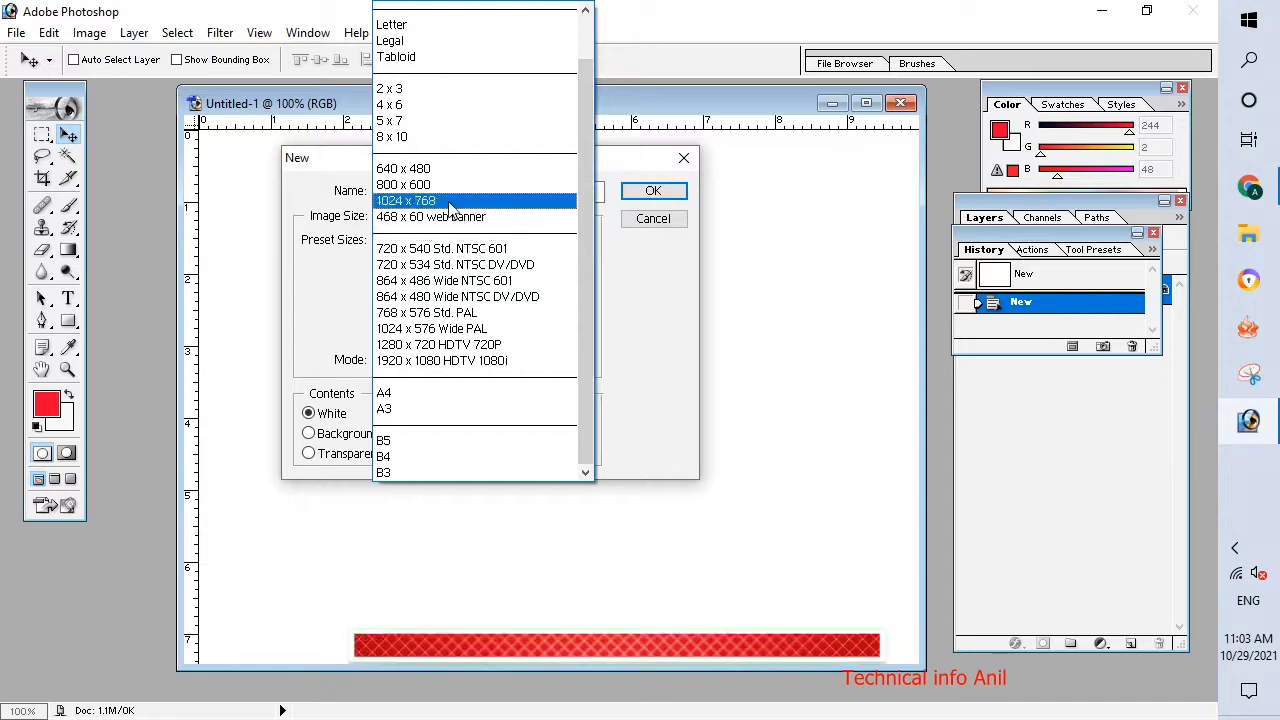
Create a new white 800 x 600 document, replacing Untitled-1 as the only open document in a maximized view.
click(653, 190)
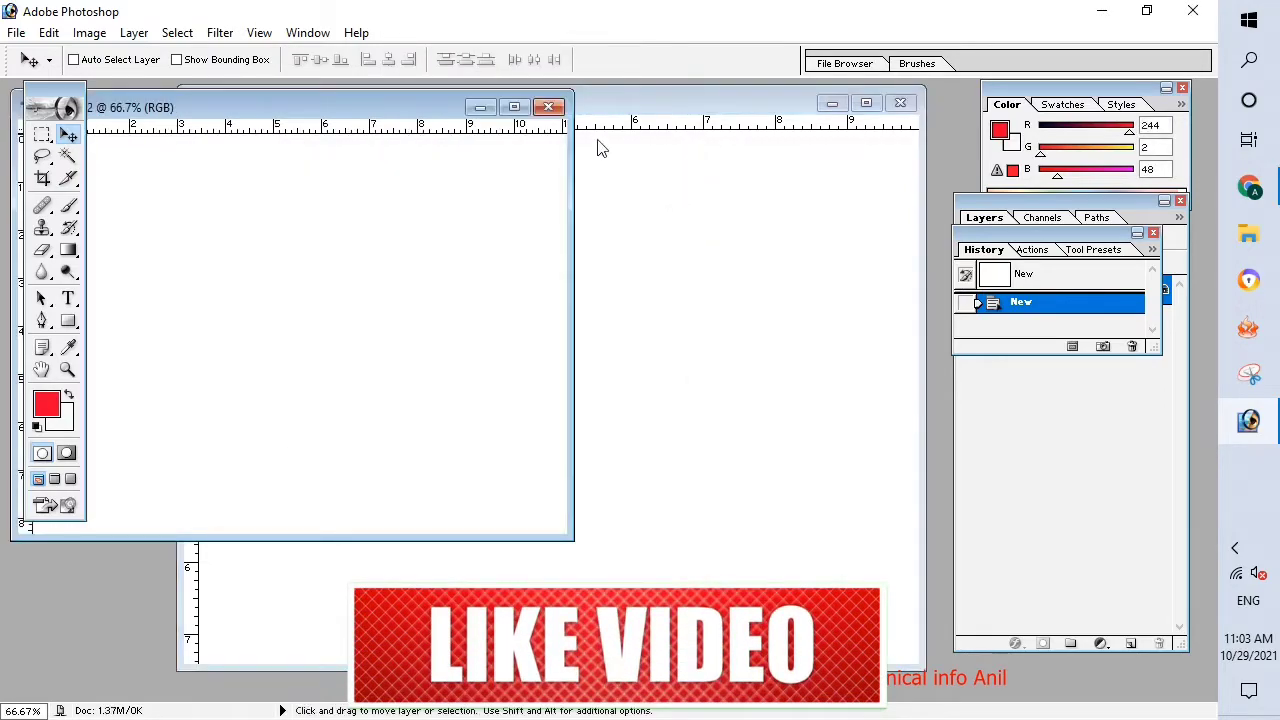
click(900, 104)
drag(277, 107, 517, 133)
click(764, 134)
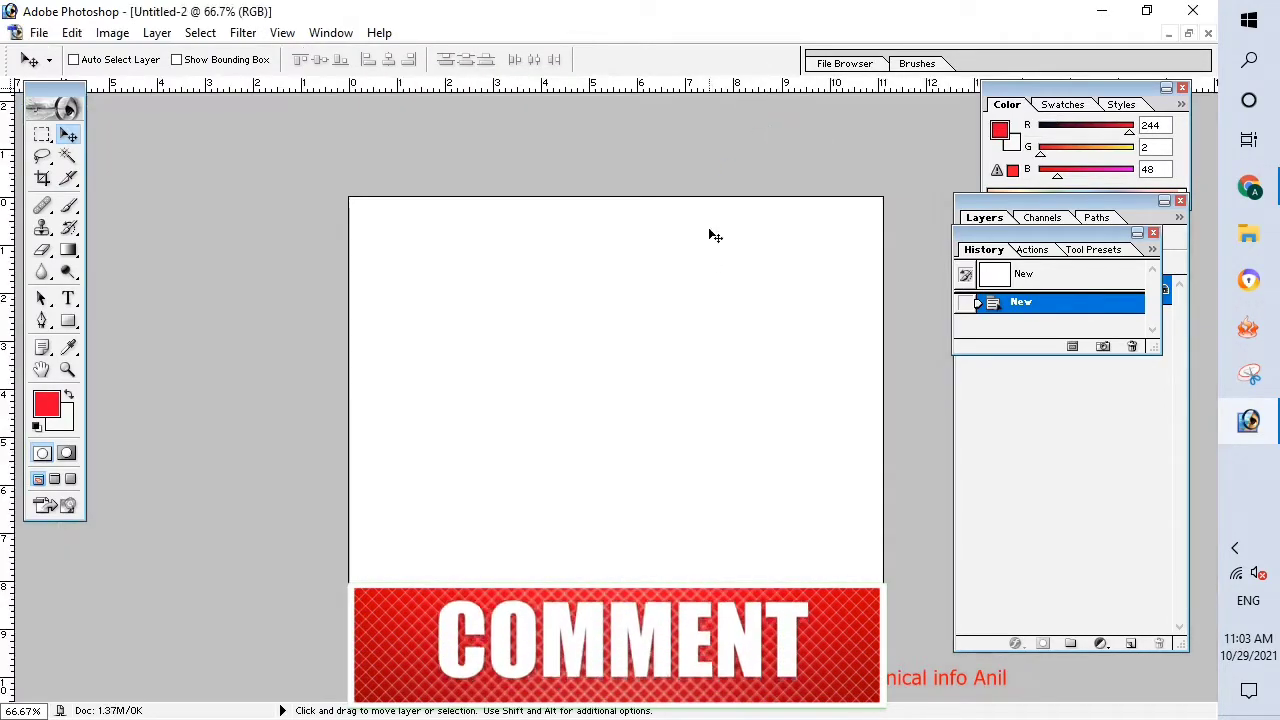
Select the entire canvas with the Rectangular Marquee, from its upper-left corner to its lower-right corner.
scroll(658, 337, down, 1)
scroll(658, 337, up, 3)
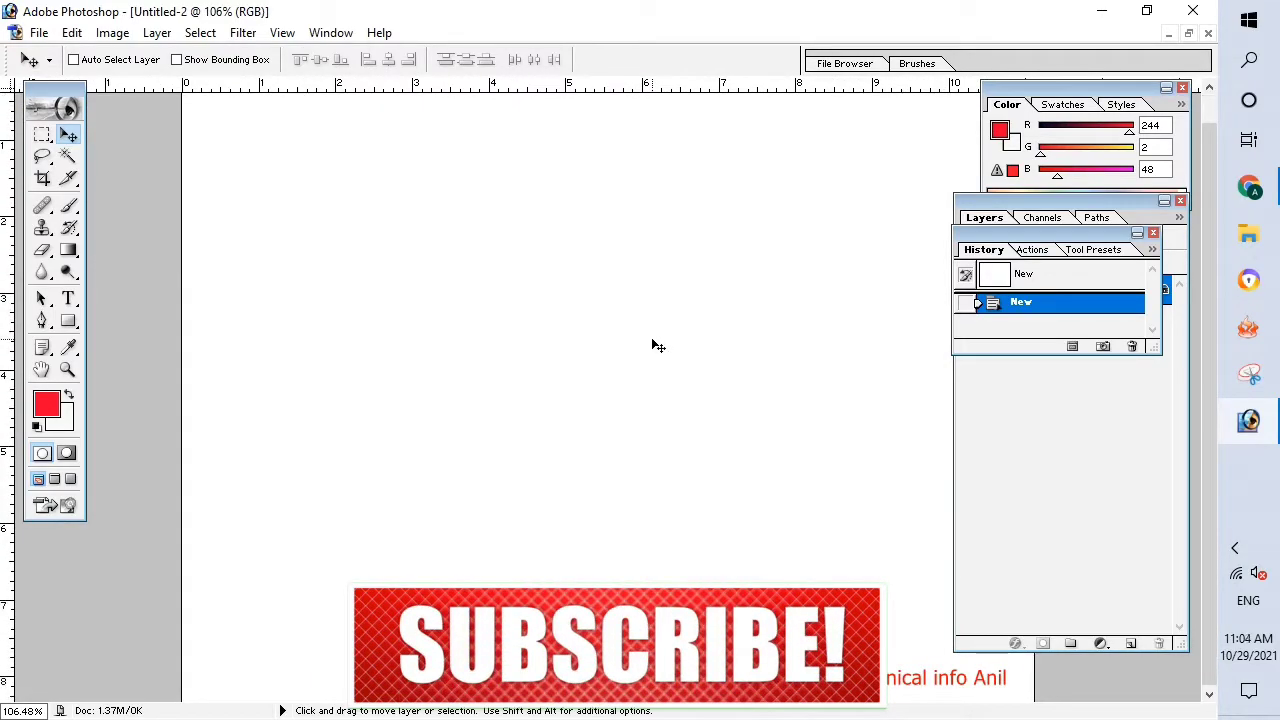
scroll(658, 340, down, 2)
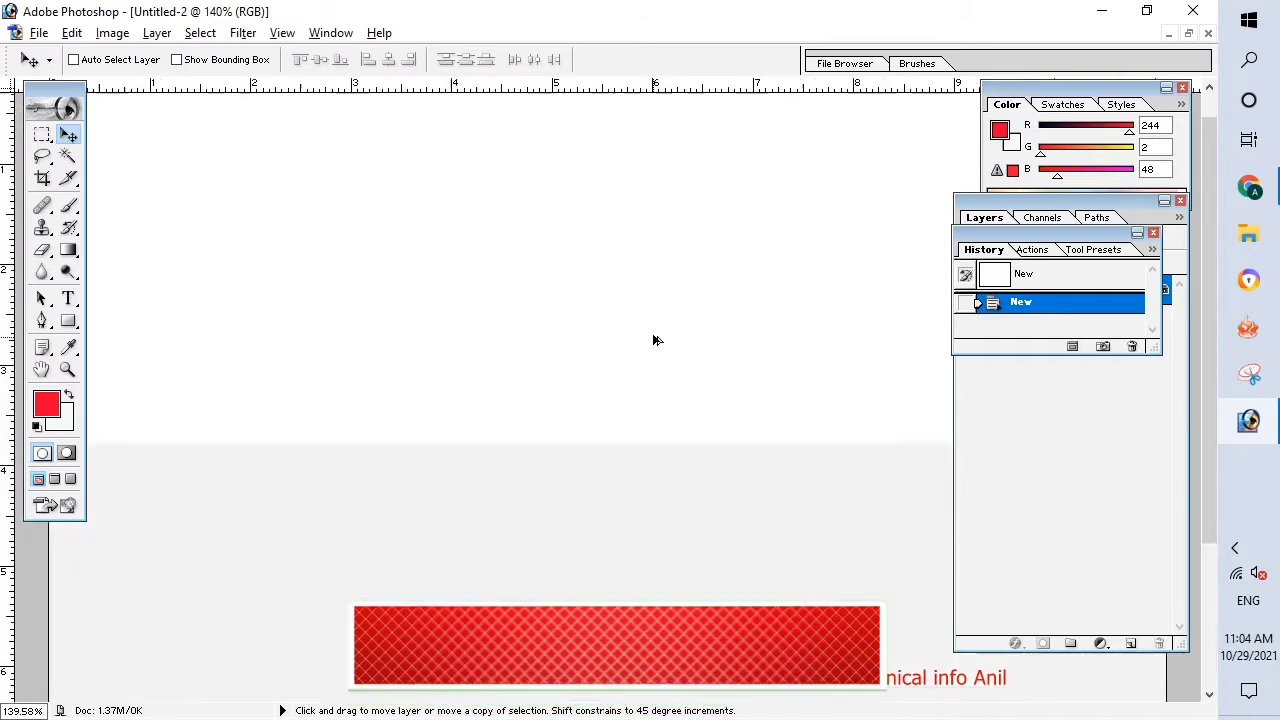
scroll(652, 334, up, 2)
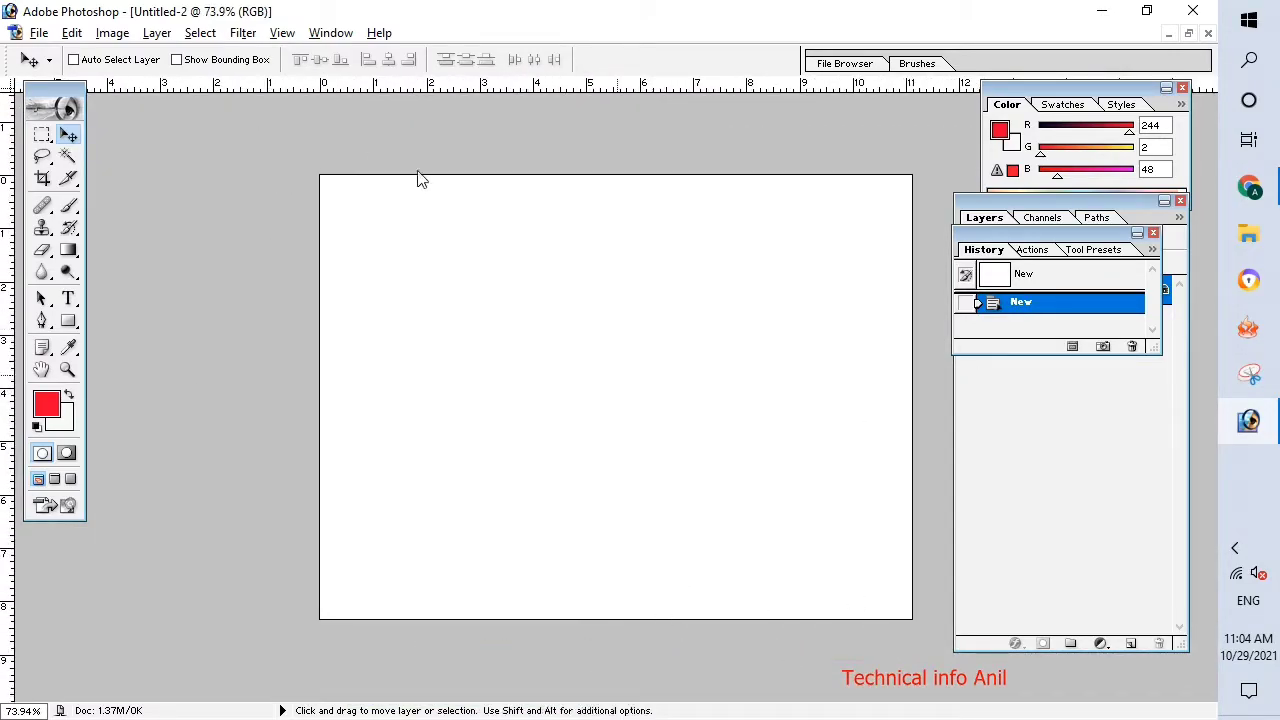
click(44, 135)
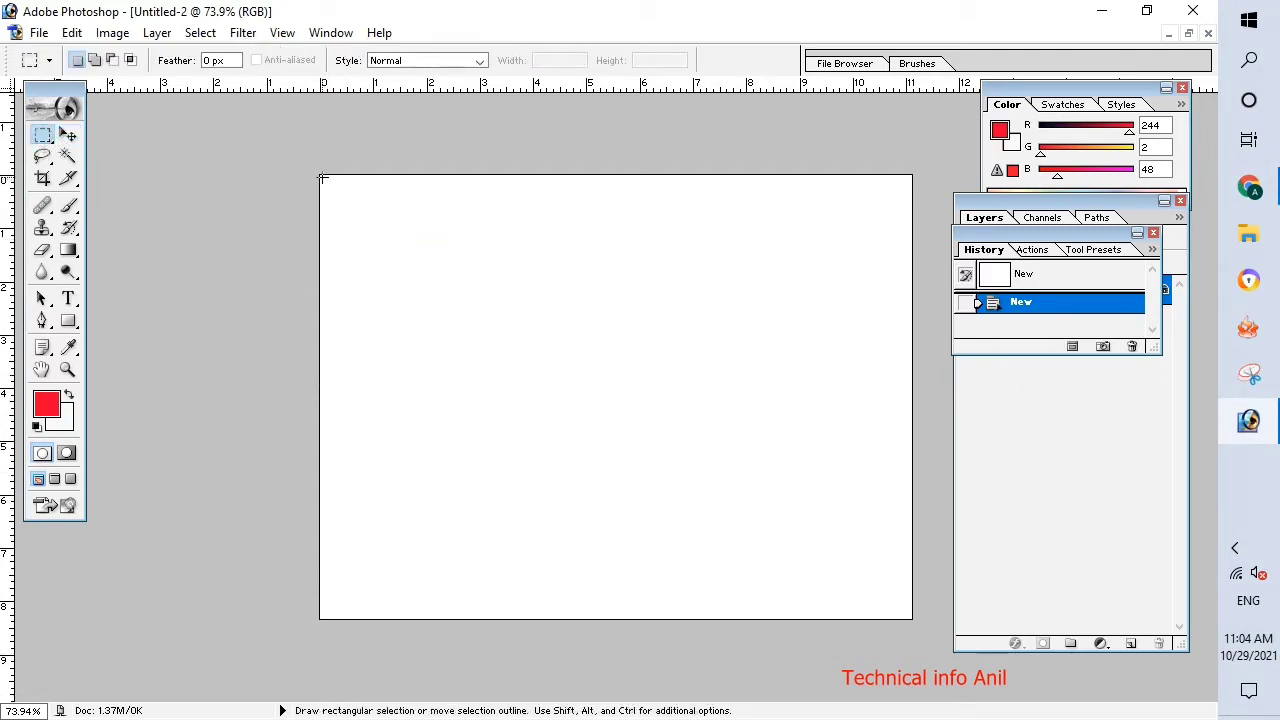
drag(340, 532, 910, 621)
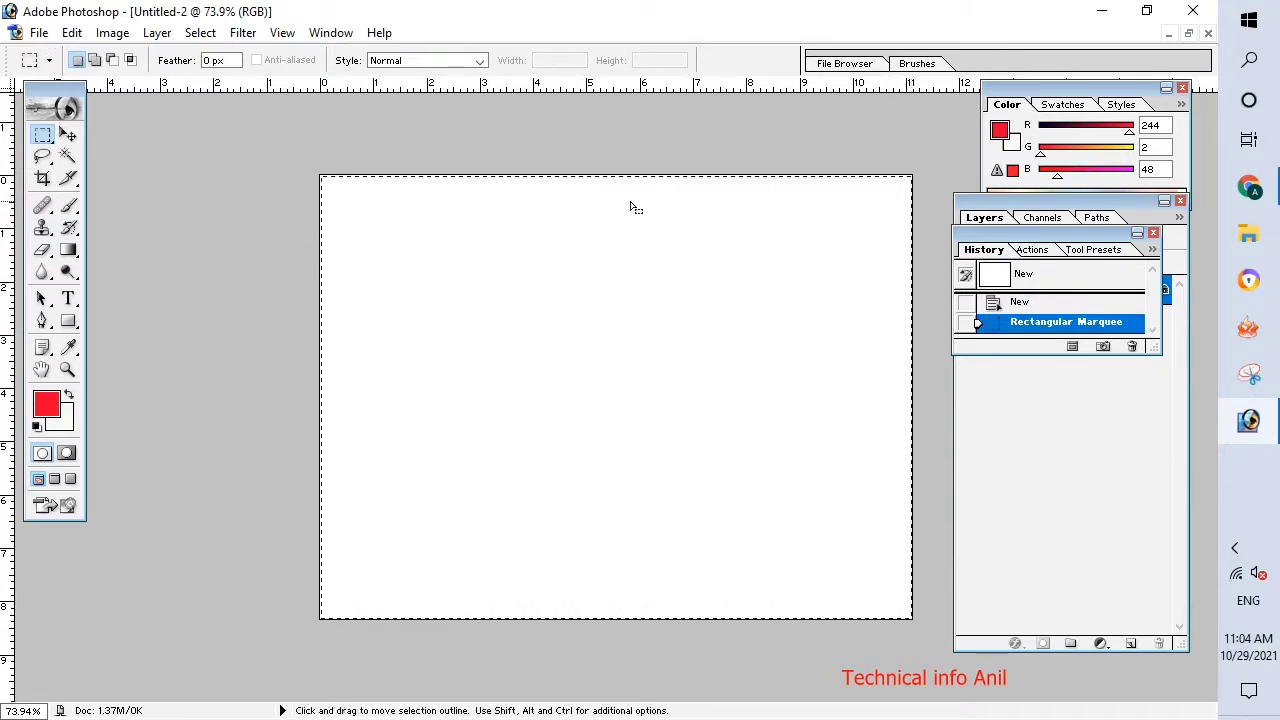
Stroke the selection with a 5 px red line (F40230) located at the center, at 100% opacity, and deselect it.
right_click(597, 257)
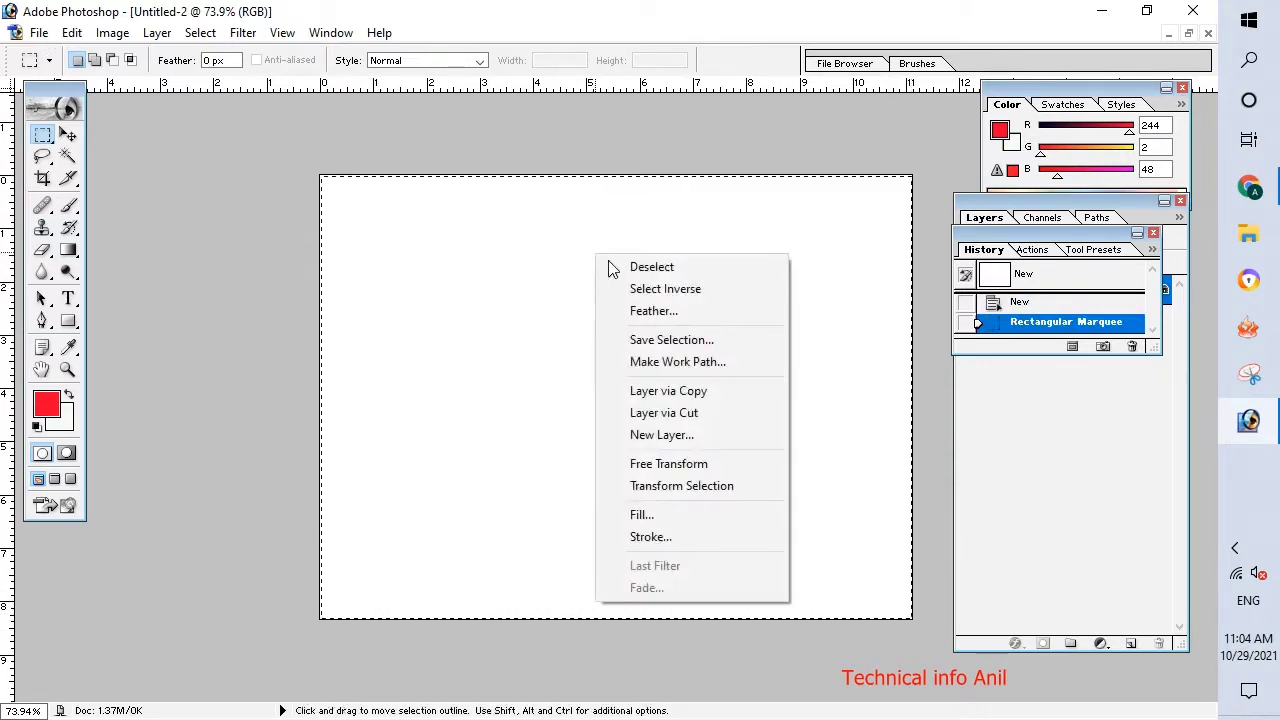
click(654, 536)
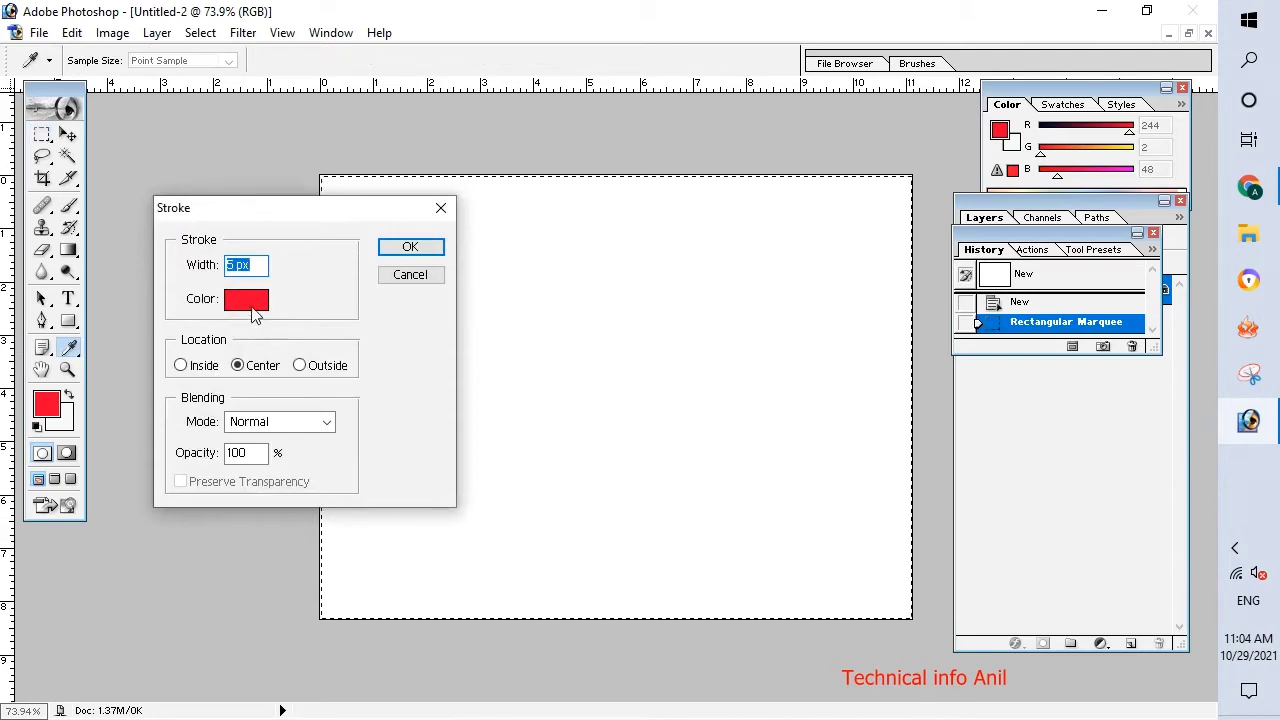
click(251, 304)
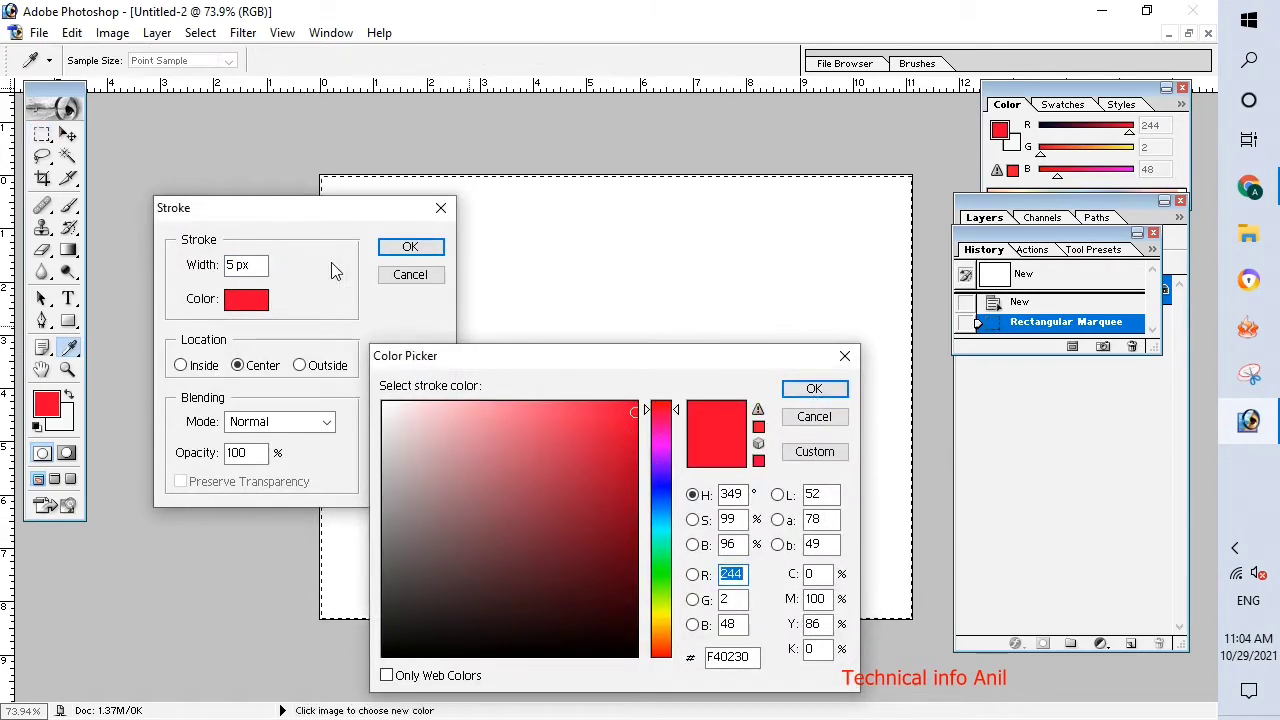
click(814, 388)
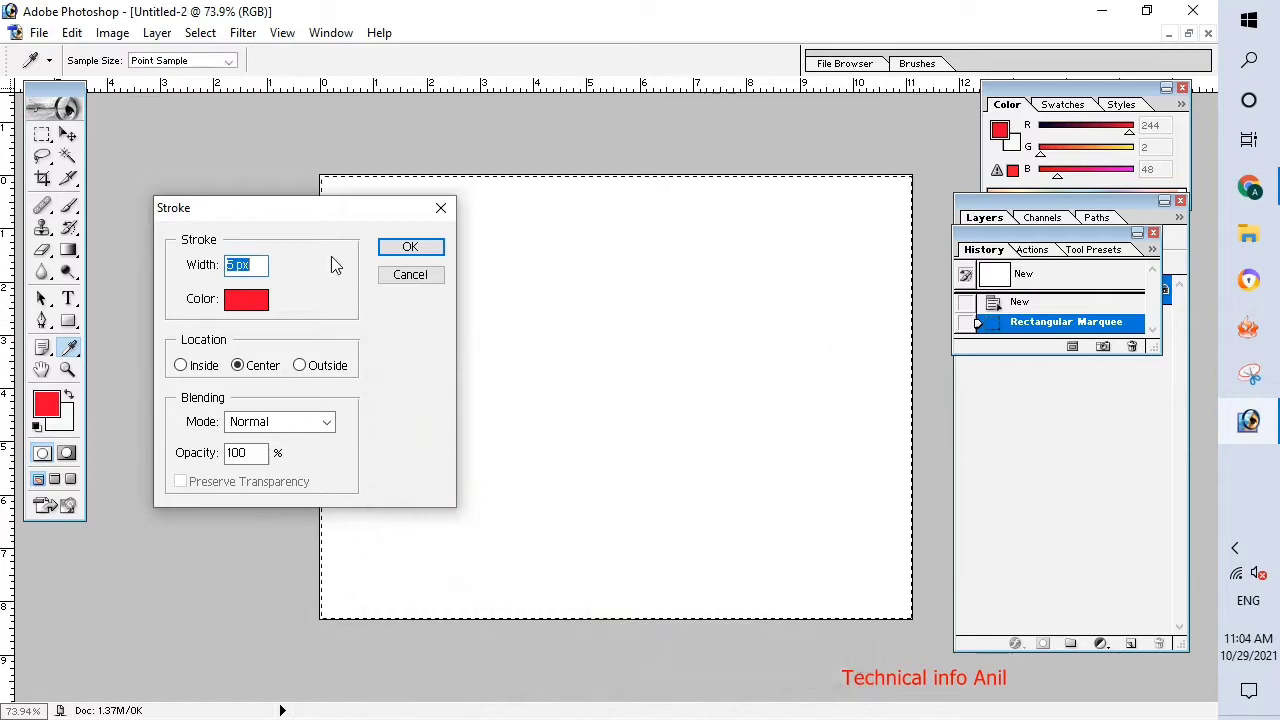
click(409, 246)
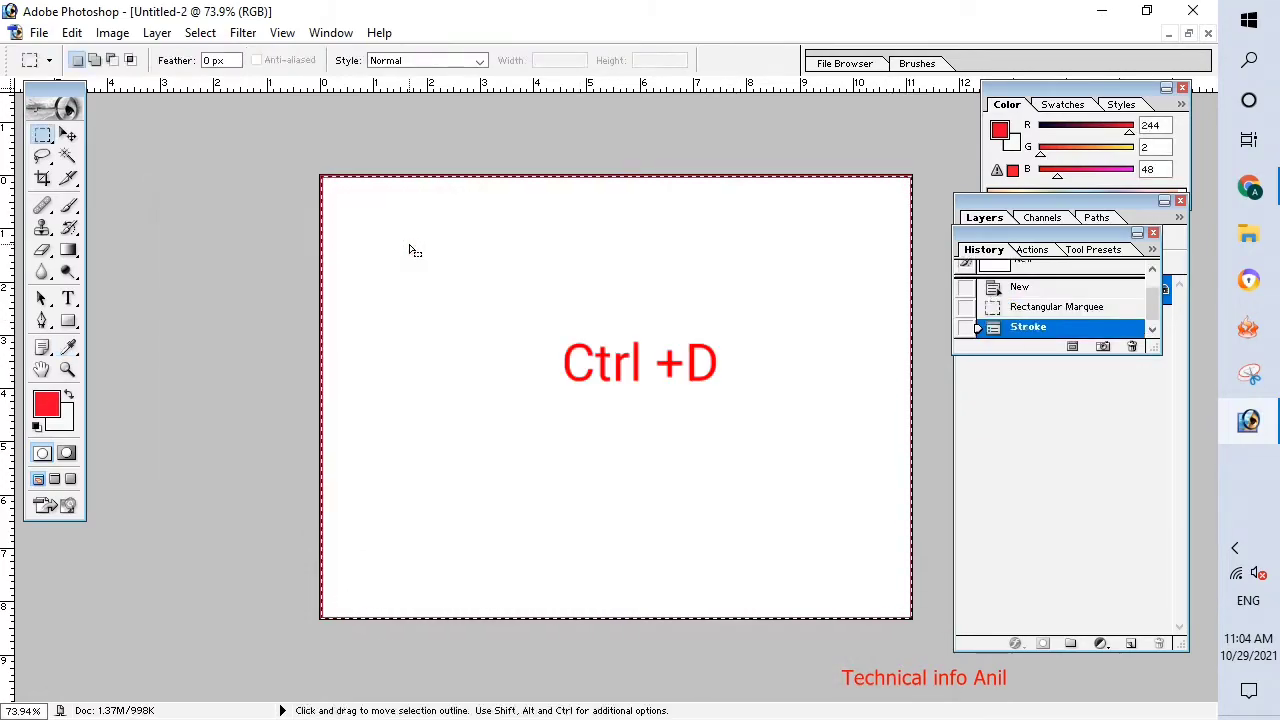
key(ctrl+d)
scroll(808, 329, down, 3)
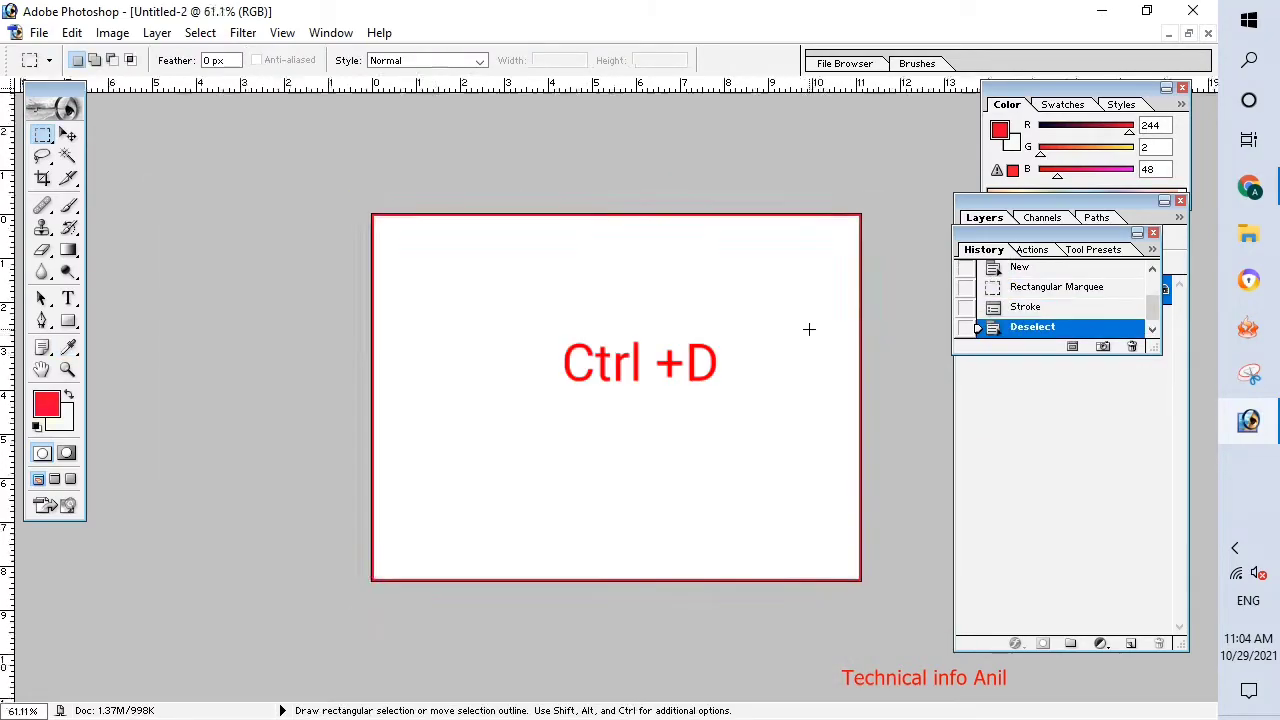
scroll(808, 329, up, 7)
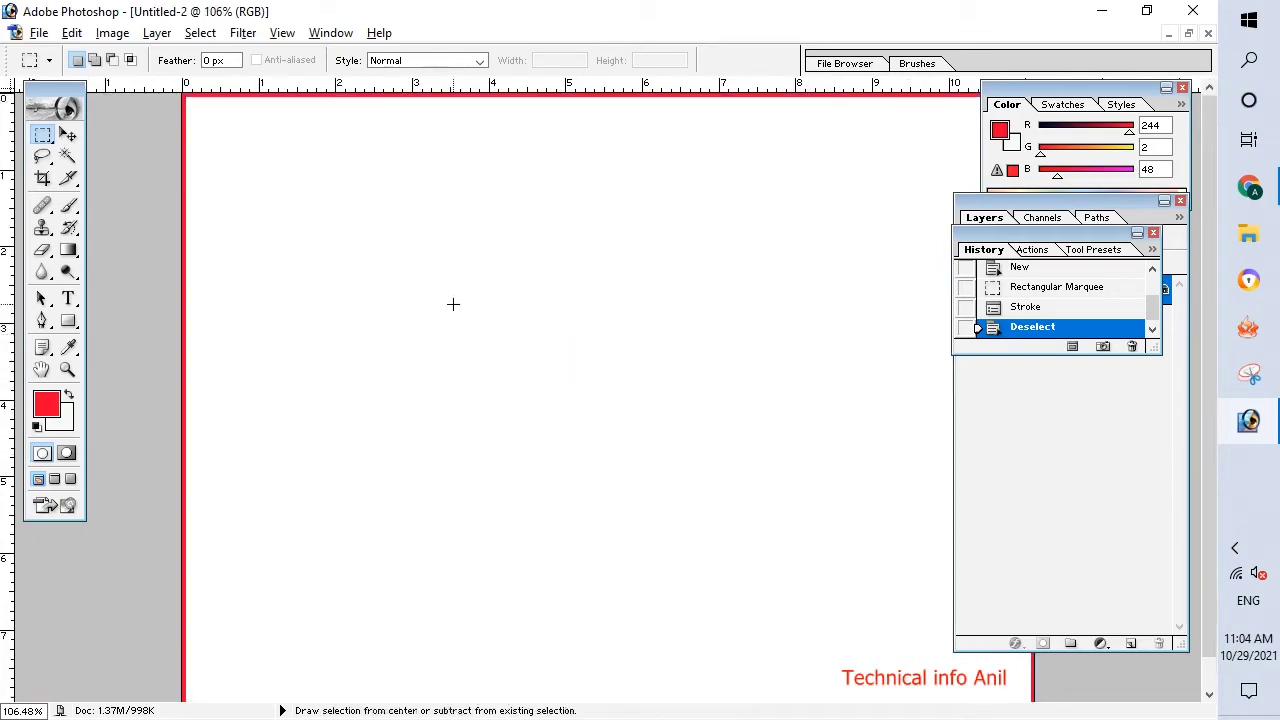
scroll(453, 304, up, 10)
scroll(453, 304, down, 10)
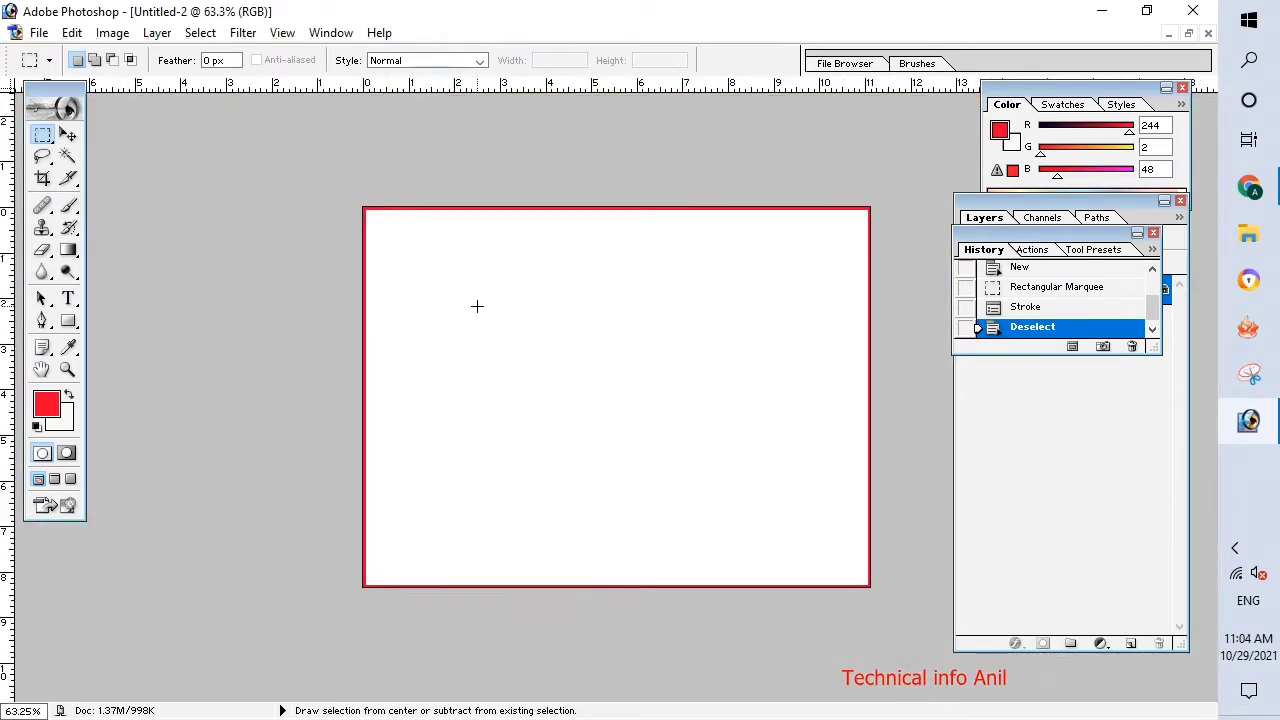
scroll(477, 306, up, 1)
Restore the document to a floating window and enlarge it to nearly fill the workspace around the whole canvas.
click(67, 135)
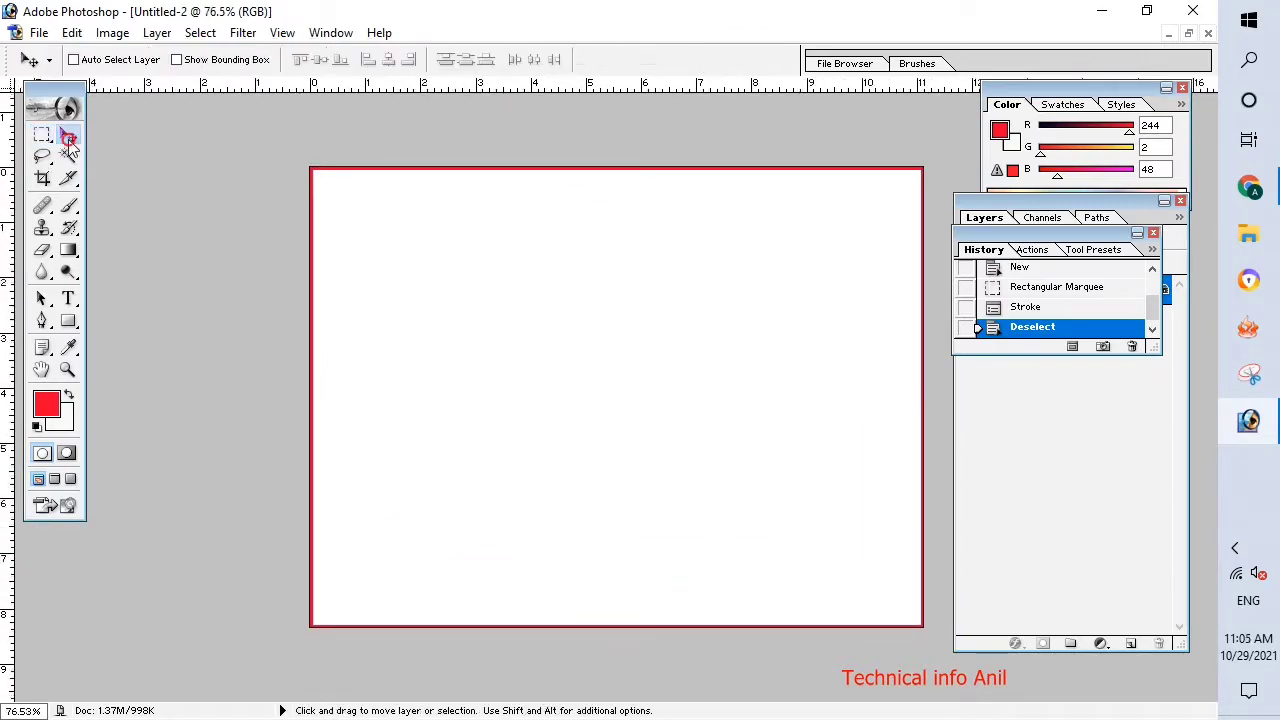
click(1189, 34)
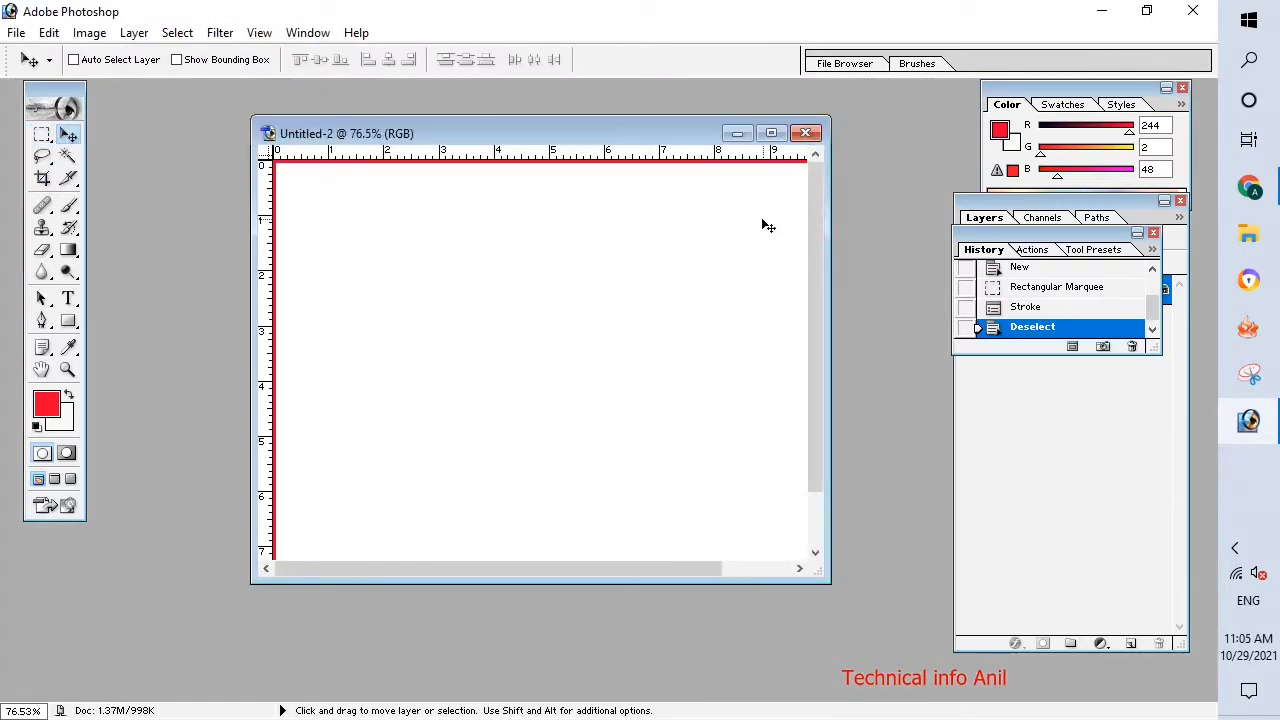
click(786, 132)
click(1189, 34)
drag(851, 606, 1052, 684)
drag(629, 143, 443, 104)
drag(997, 657, 1098, 700)
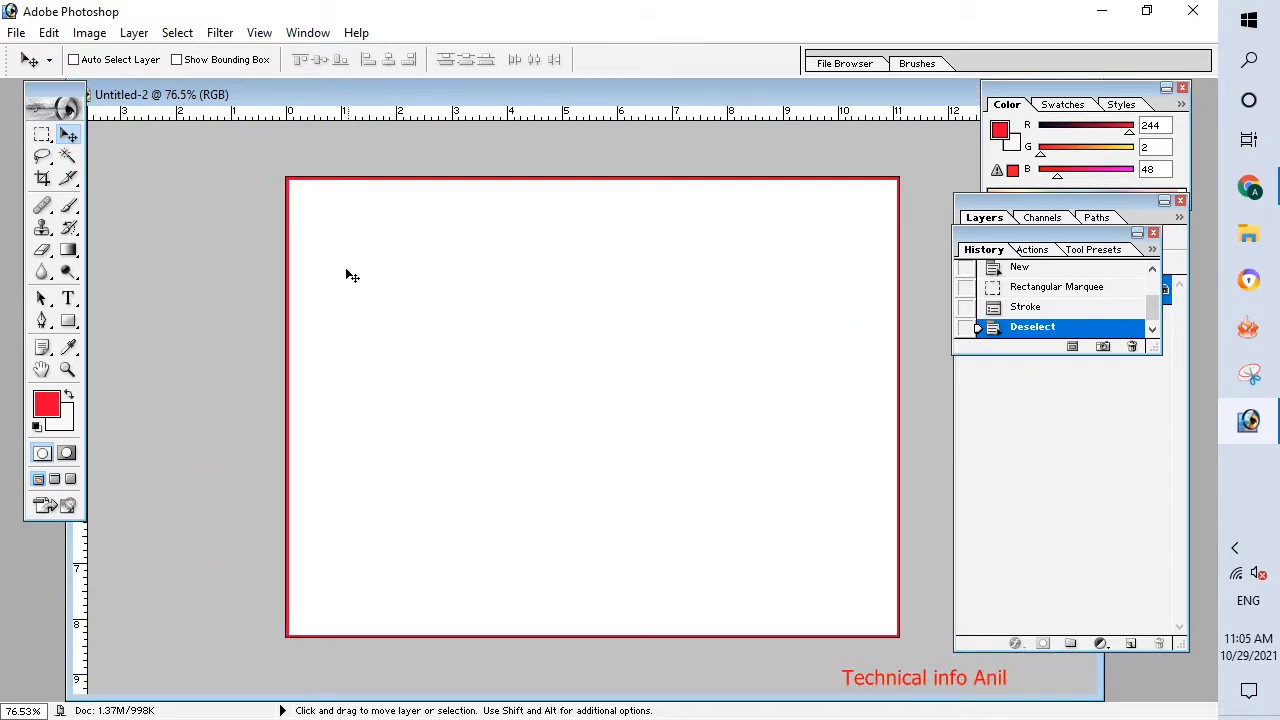
Select a full-width rectangular strip about 1.2 inches tall just below the canvas's top border.
click(68, 298)
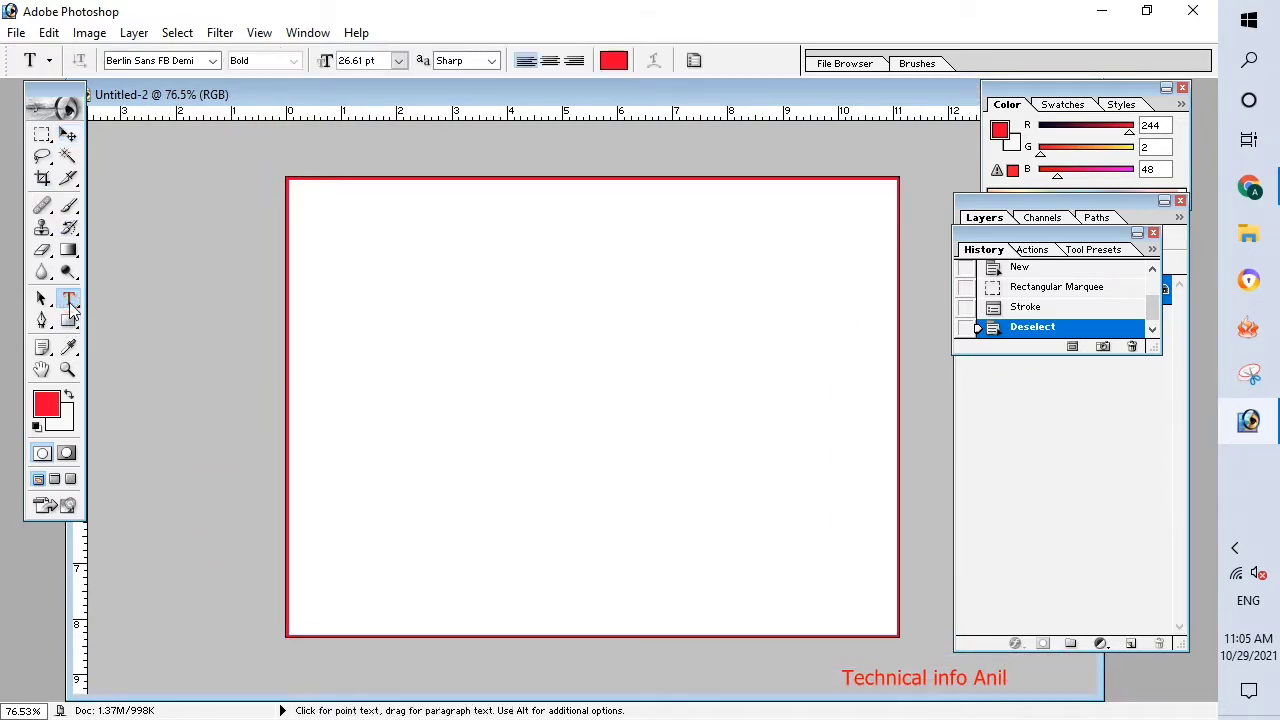
click(45, 137)
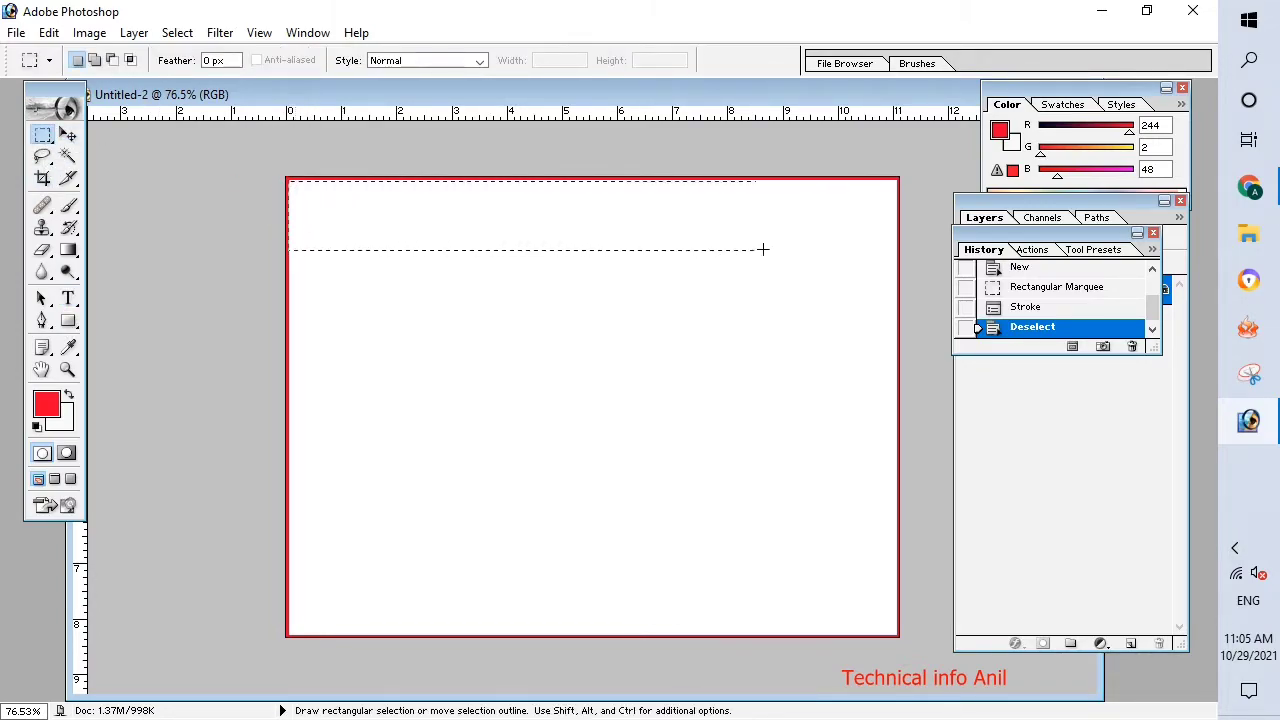
drag(898, 248, 896, 249)
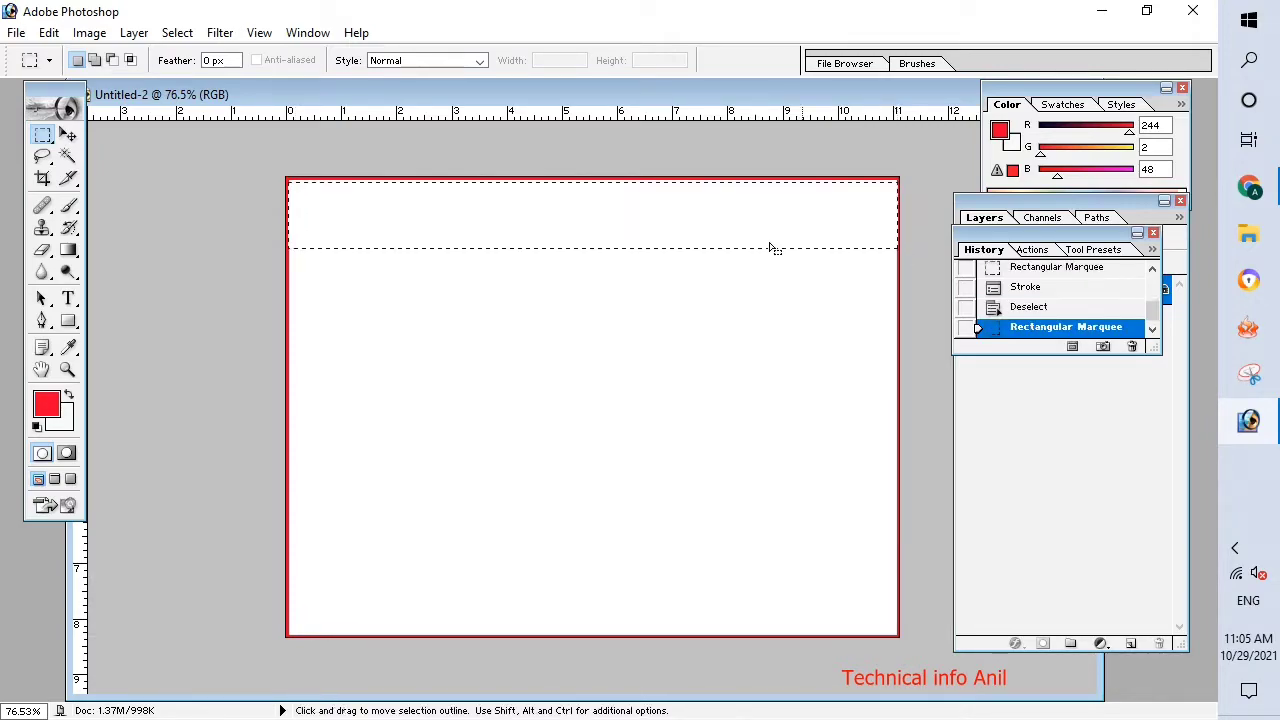
Fill the selected strip with the current background color in Normal mode at 100% opacity.
right_click(580, 228)
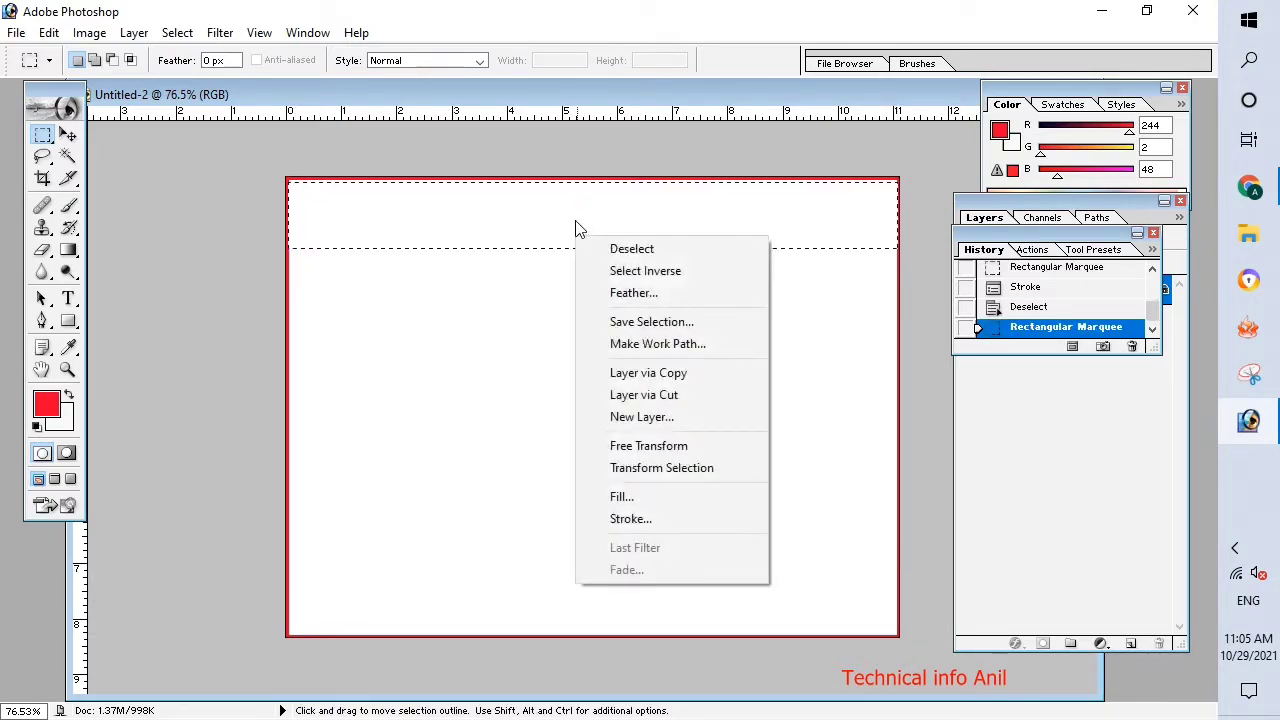
click(630, 497)
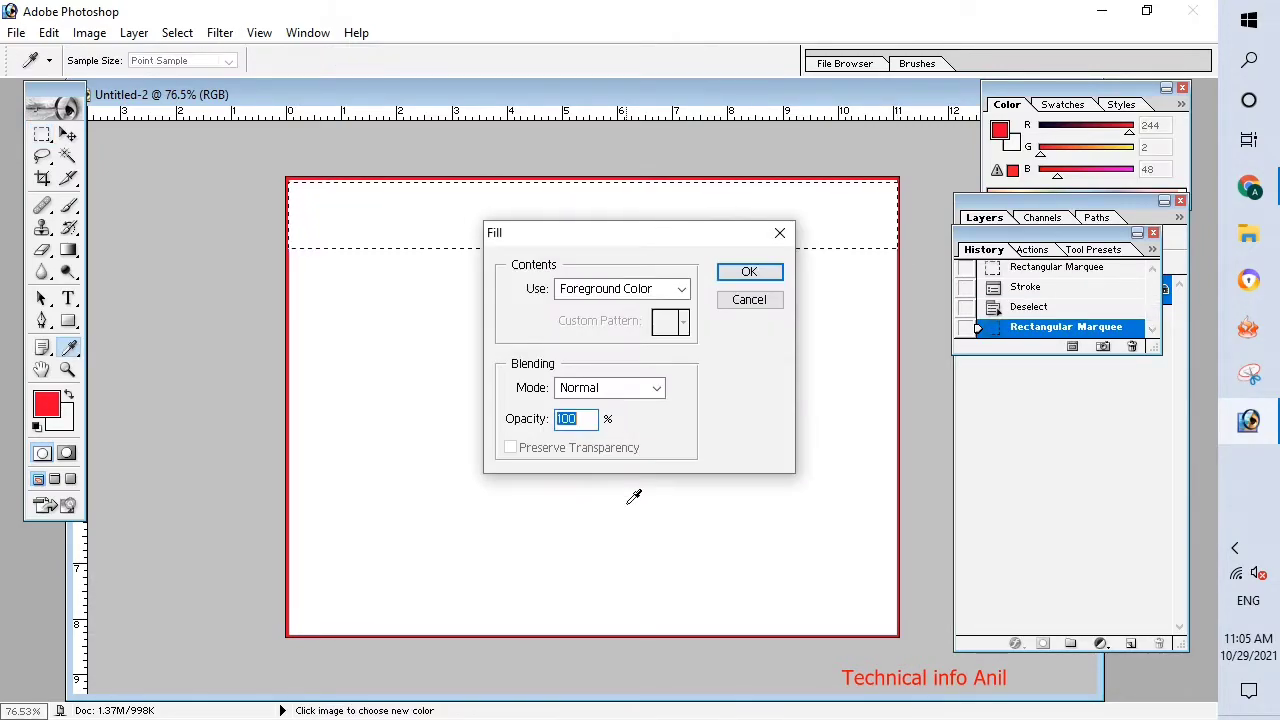
click(650, 290)
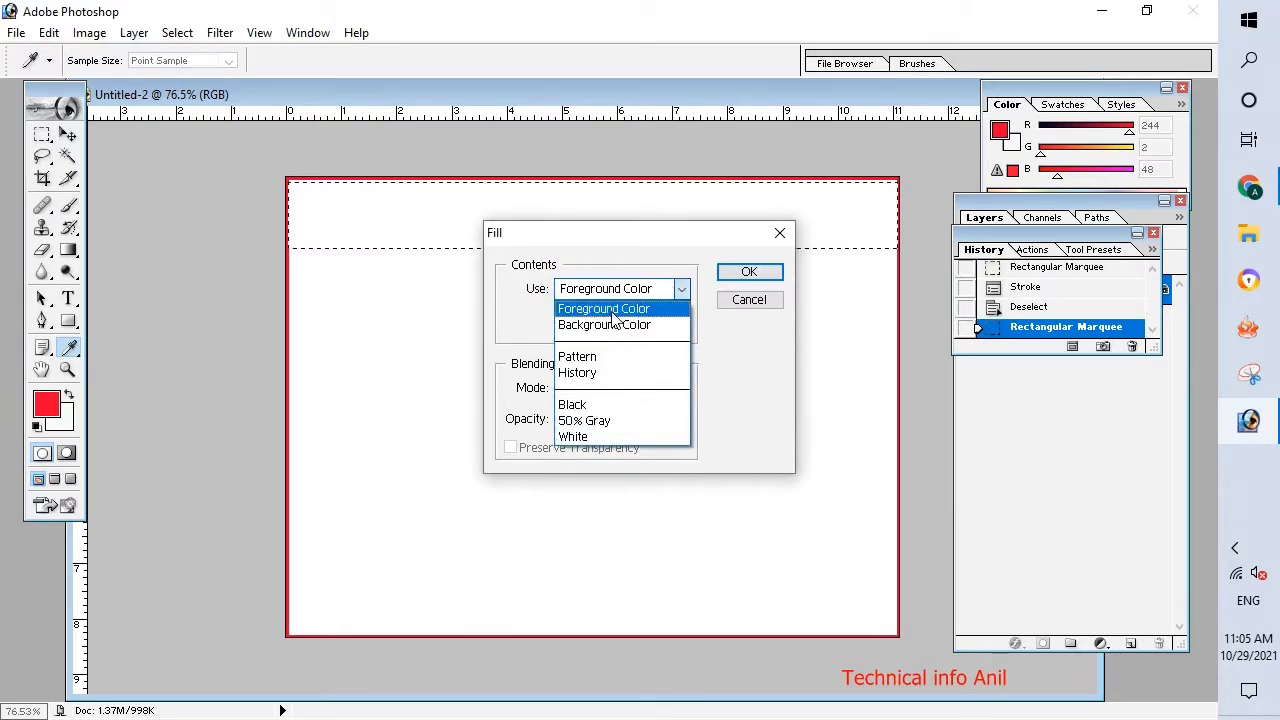
click(613, 314)
click(676, 290)
click(663, 323)
click(745, 275)
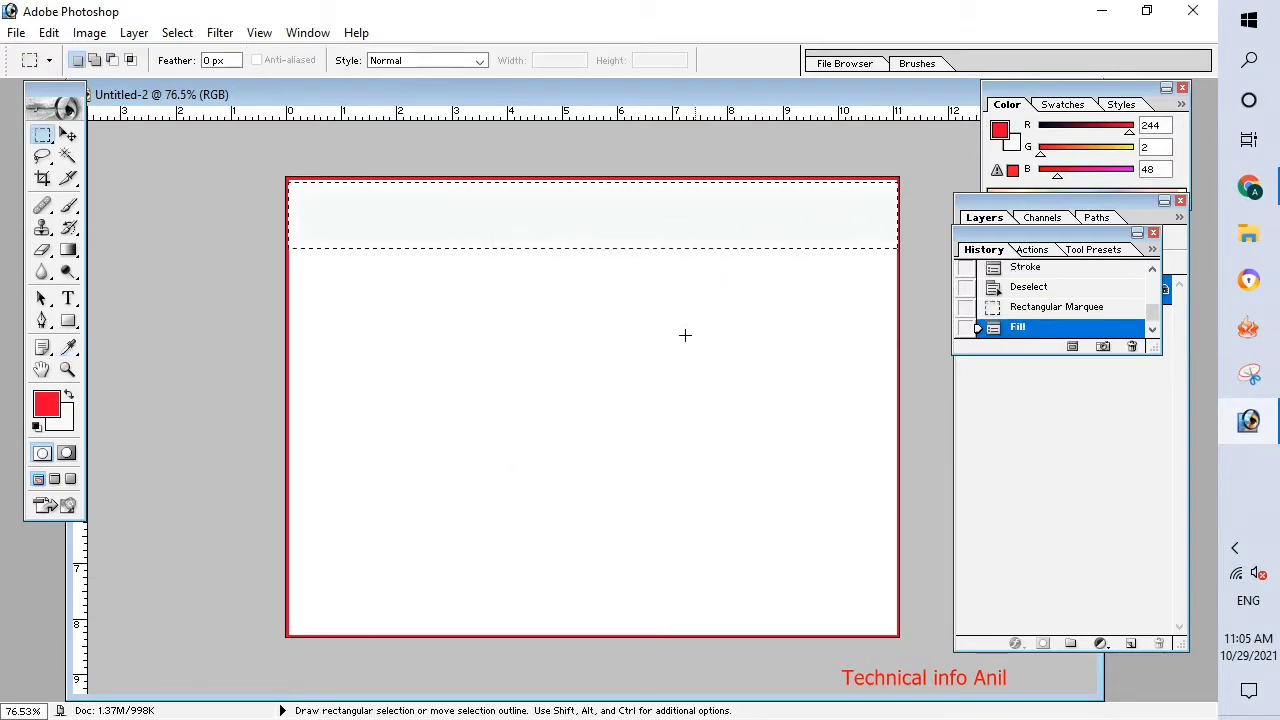
Change the background color to a bright, saturated green.
click(62, 420)
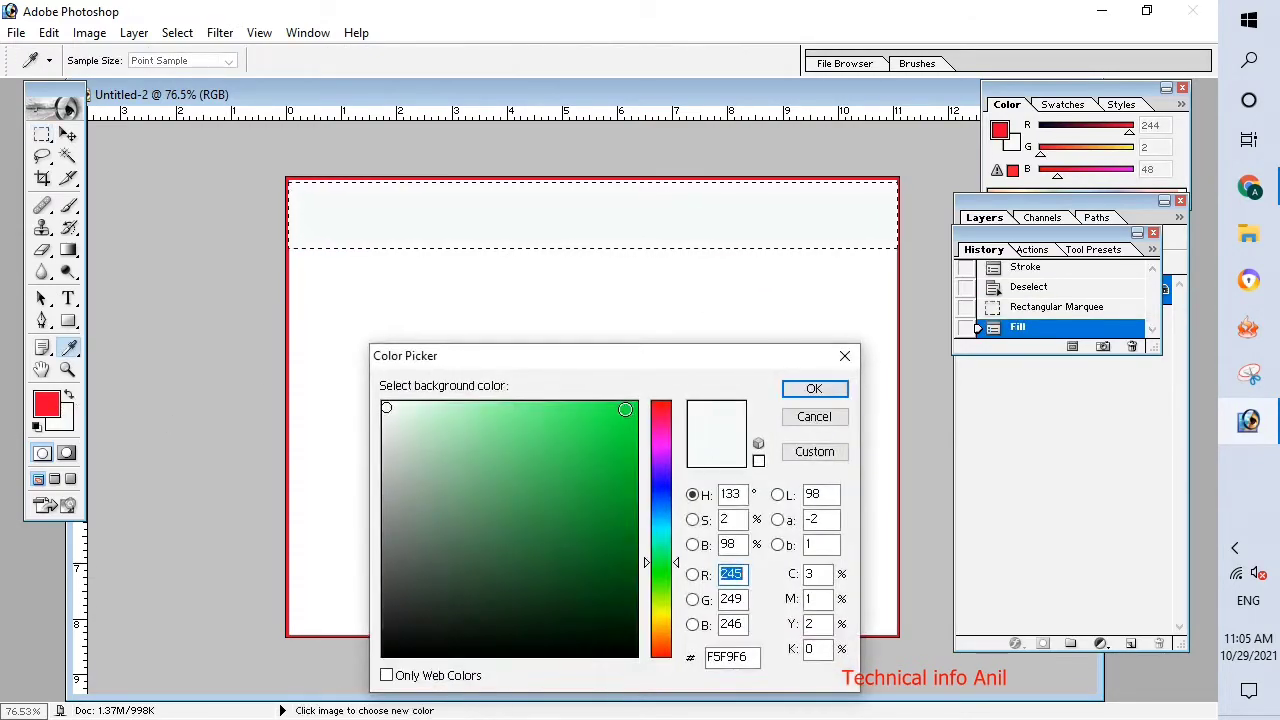
click(628, 408)
click(813, 389)
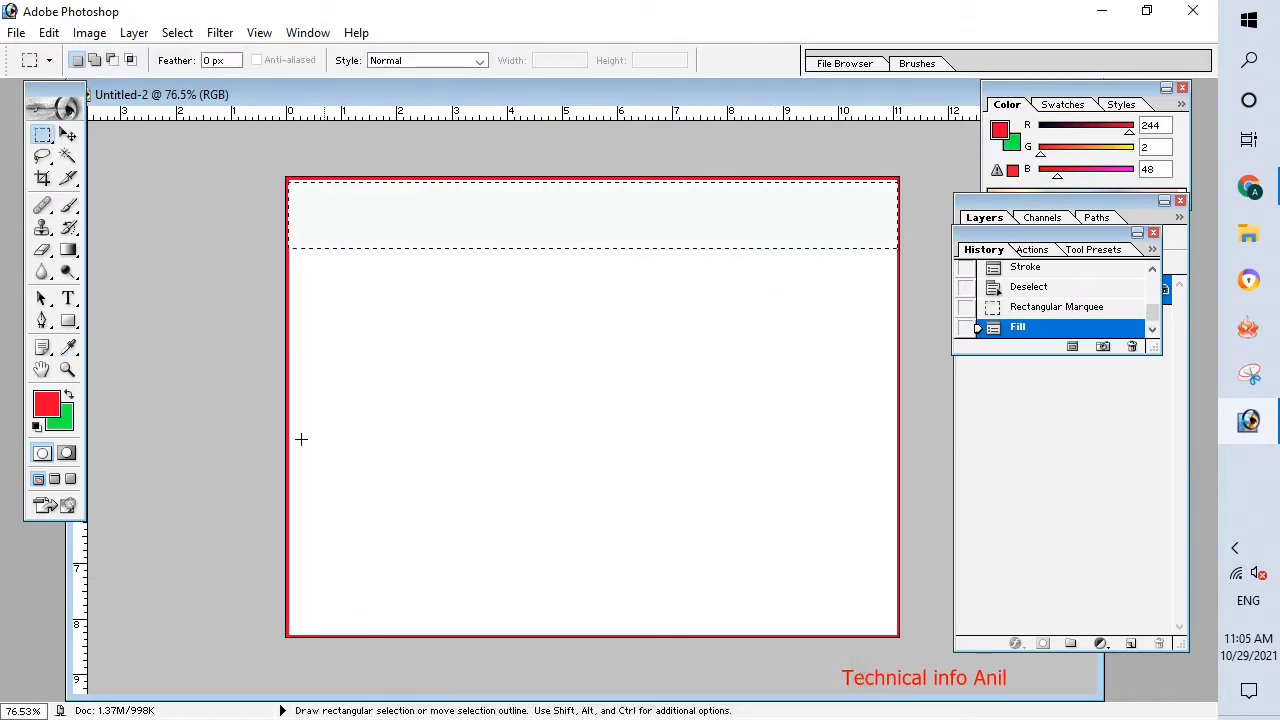
Fill the selected top strip with the green background color in Normal mode at 100% opacity.
right_click(440, 242)
click(520, 474)
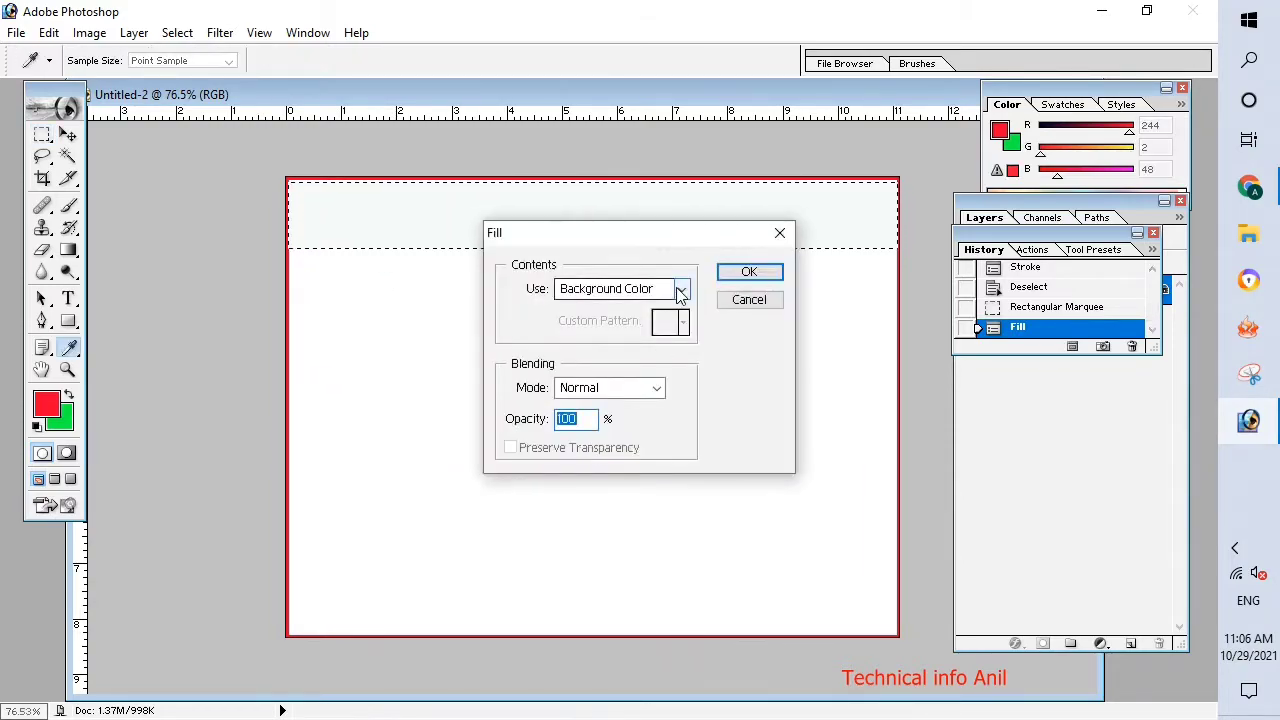
click(680, 290)
click(572, 320)
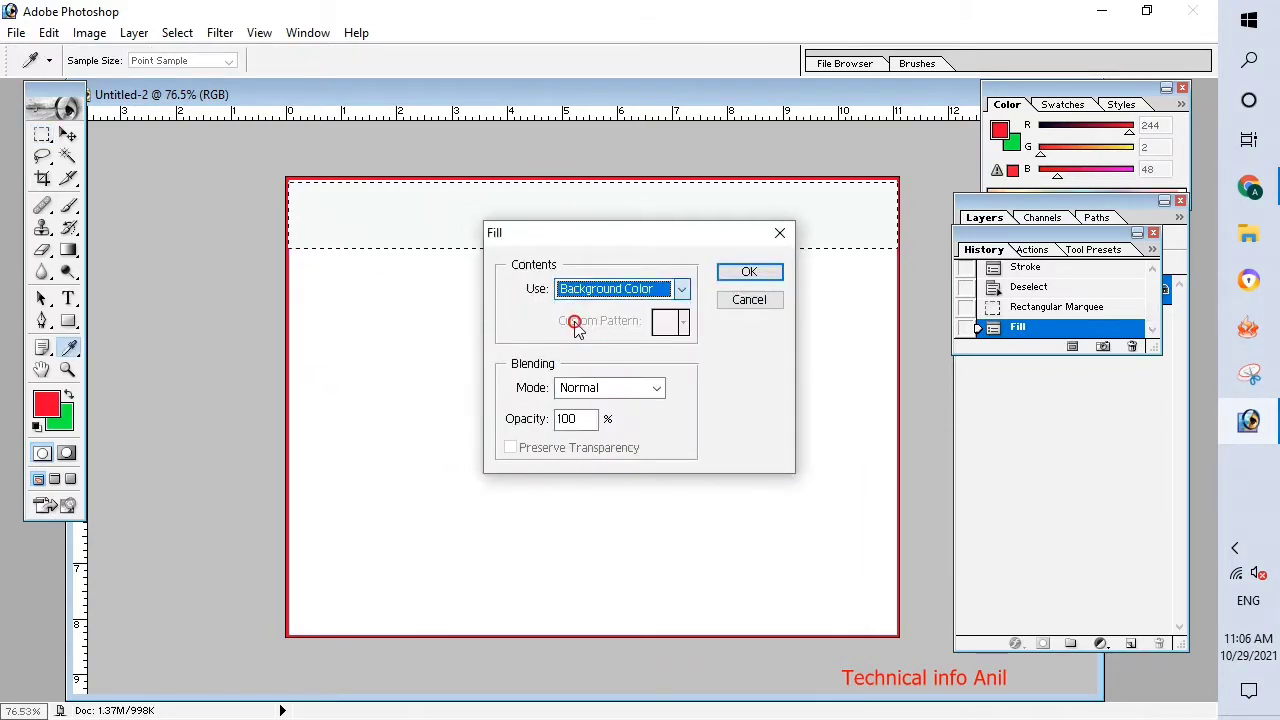
click(749, 271)
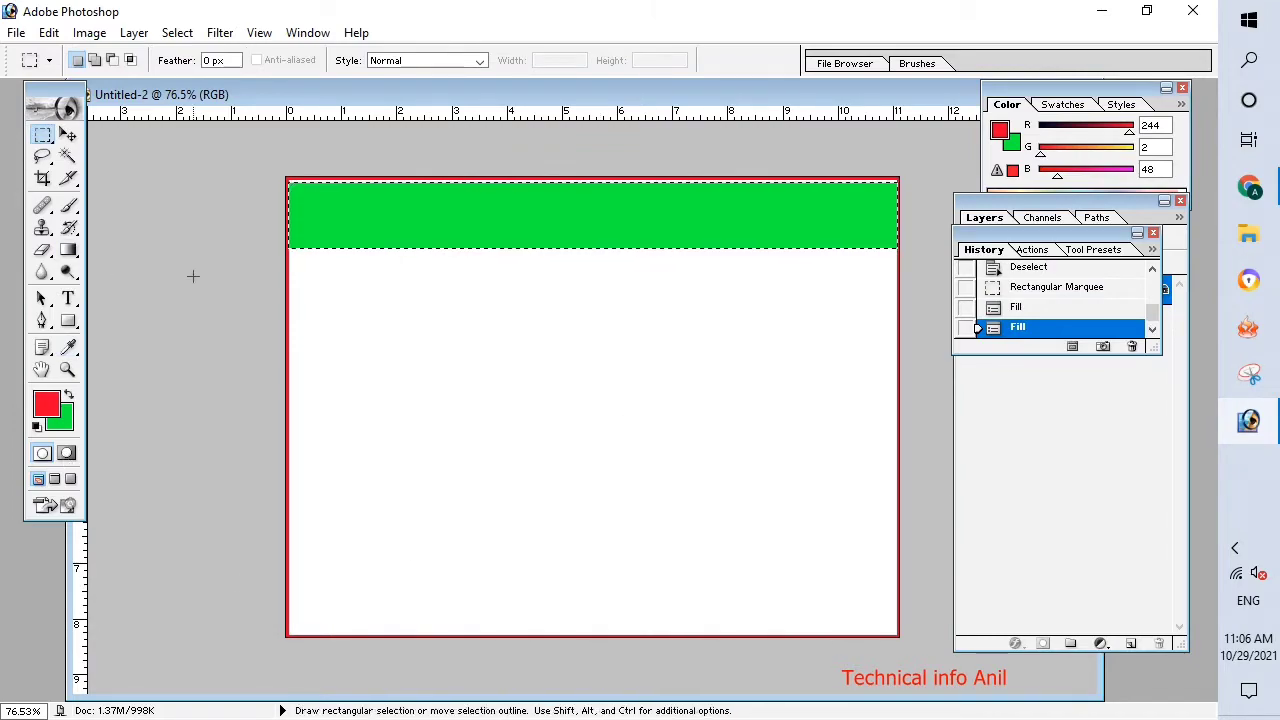
Bring back the dropped strip selection and nudge the green strip up against the red top border.
key(ctrl+d)
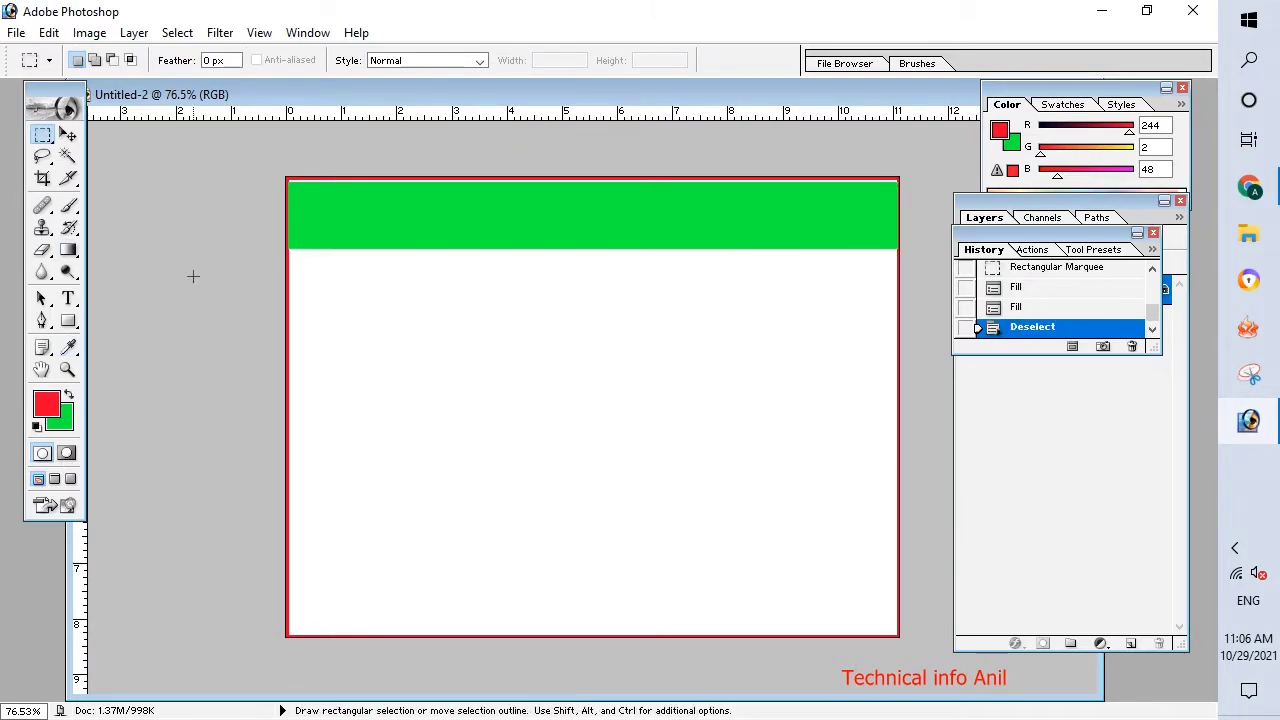
click(67, 134)
key(ctrl+z)
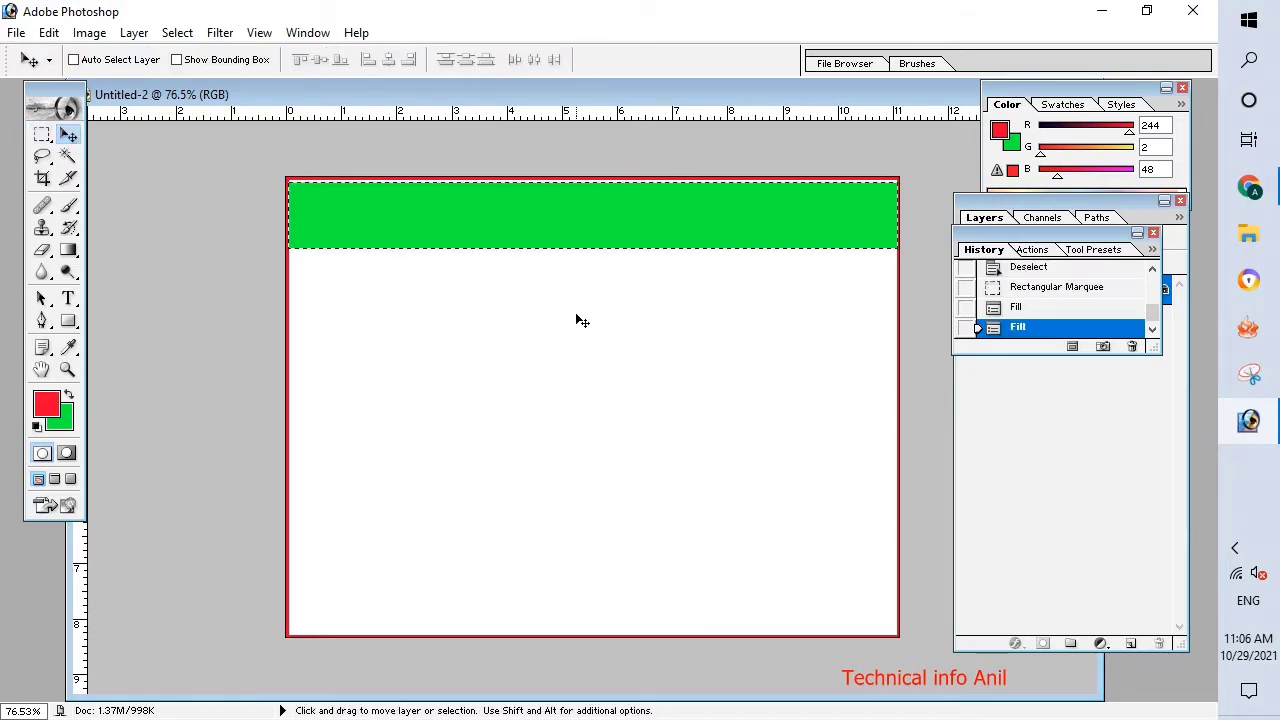
key(Down)
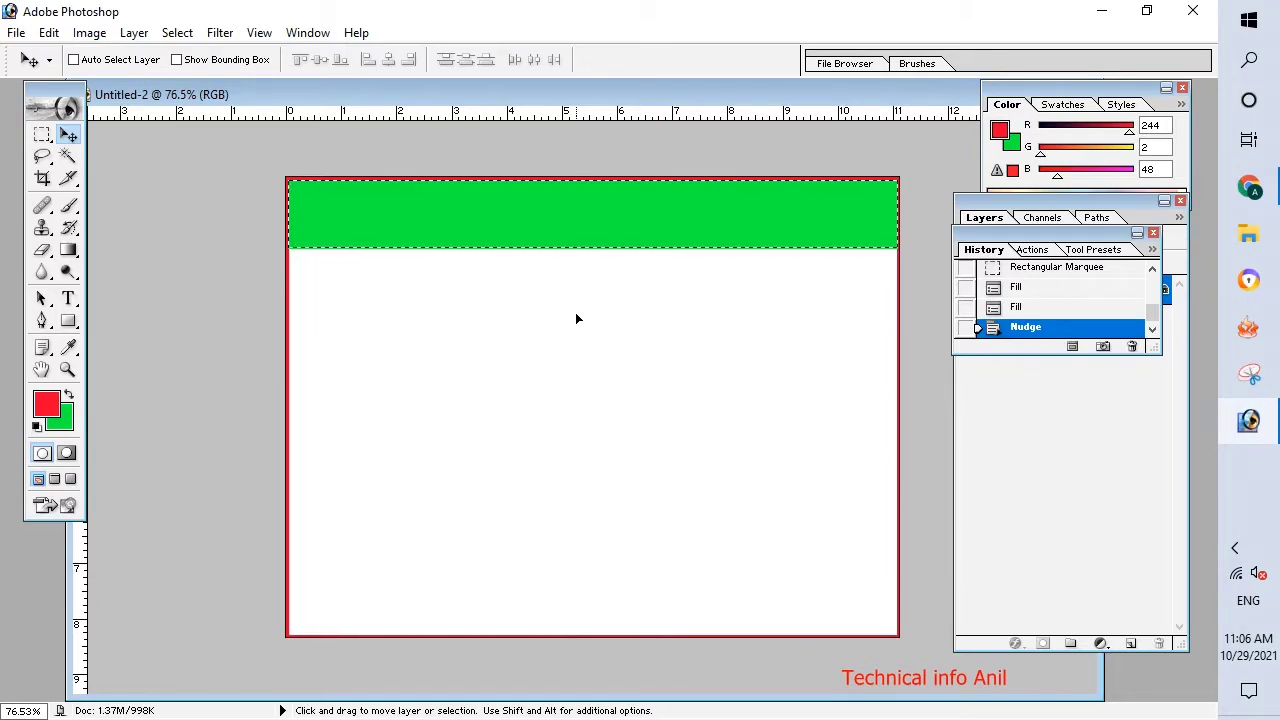
Apply a Free Transform to the green strip and deselect it.
key(ctrl+t)
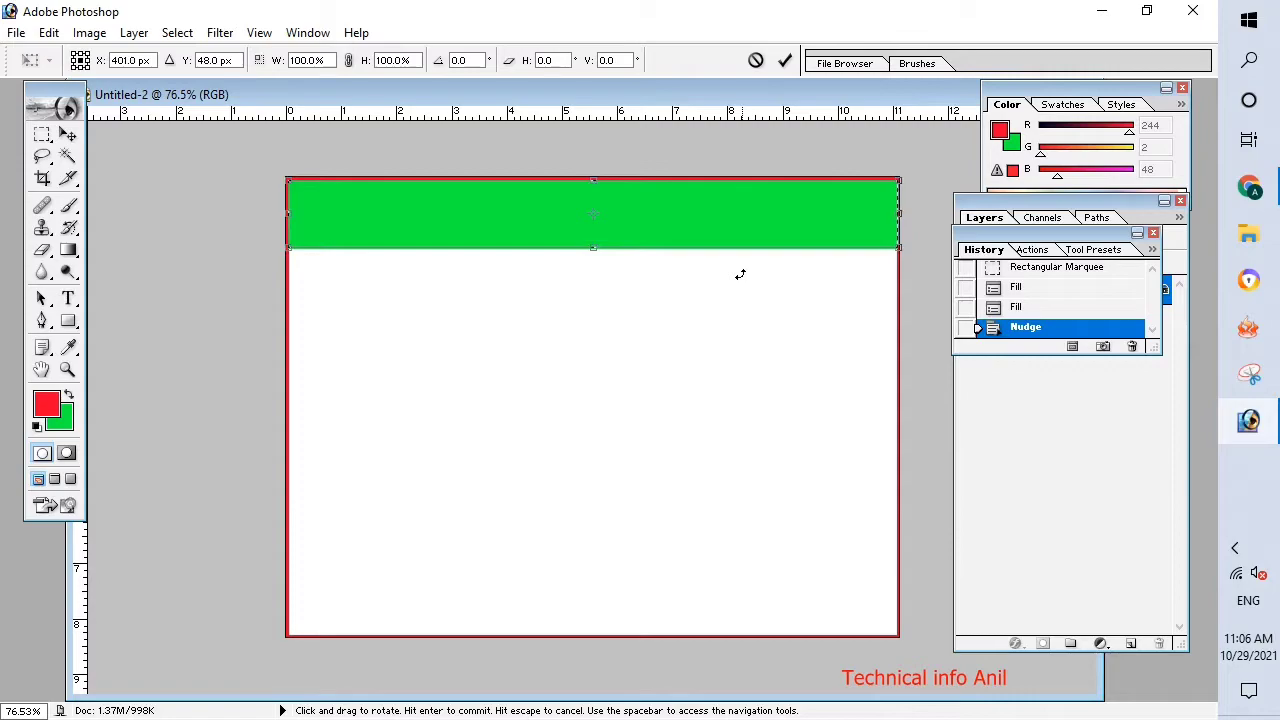
key(Return)
key(ctrl+d)
scroll(748, 281, down, 1)
scroll(748, 283, up, 3)
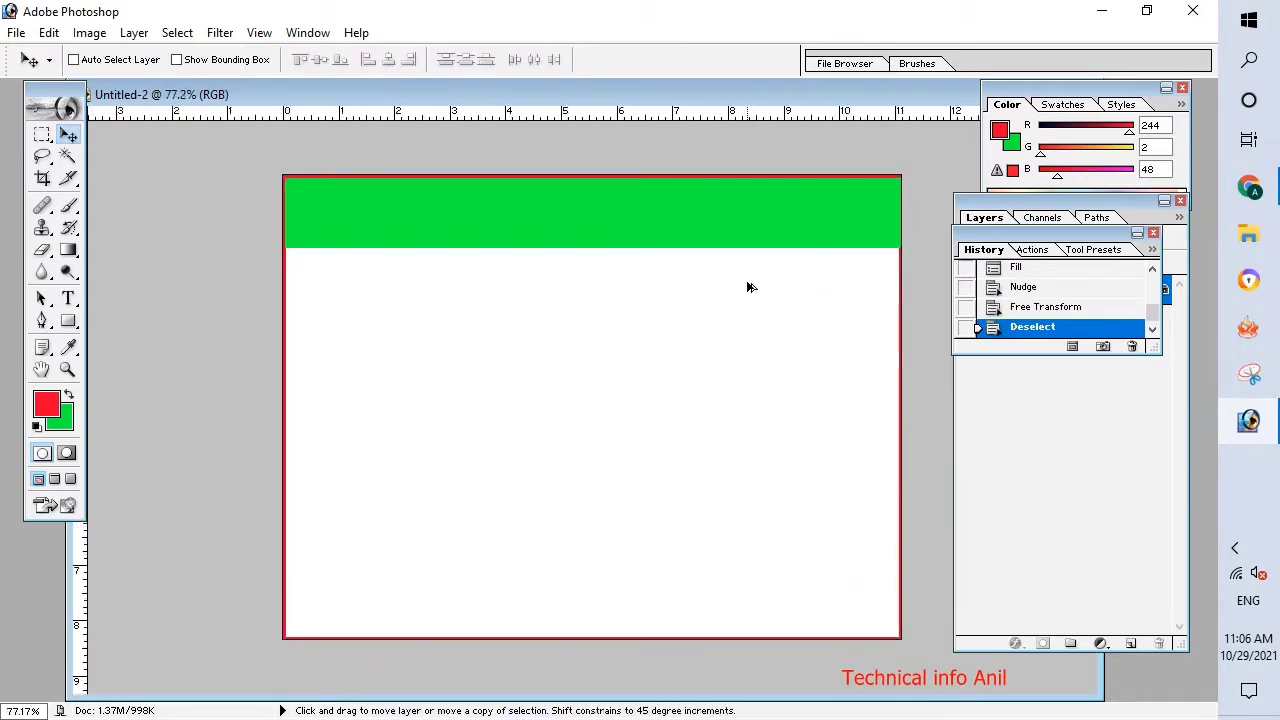
Restore the strip selection and use Free Transform to shift the green strip flush with the red border on its left side, then deselect.
scroll(748, 286, down, 3)
scroll(748, 287, up, 3)
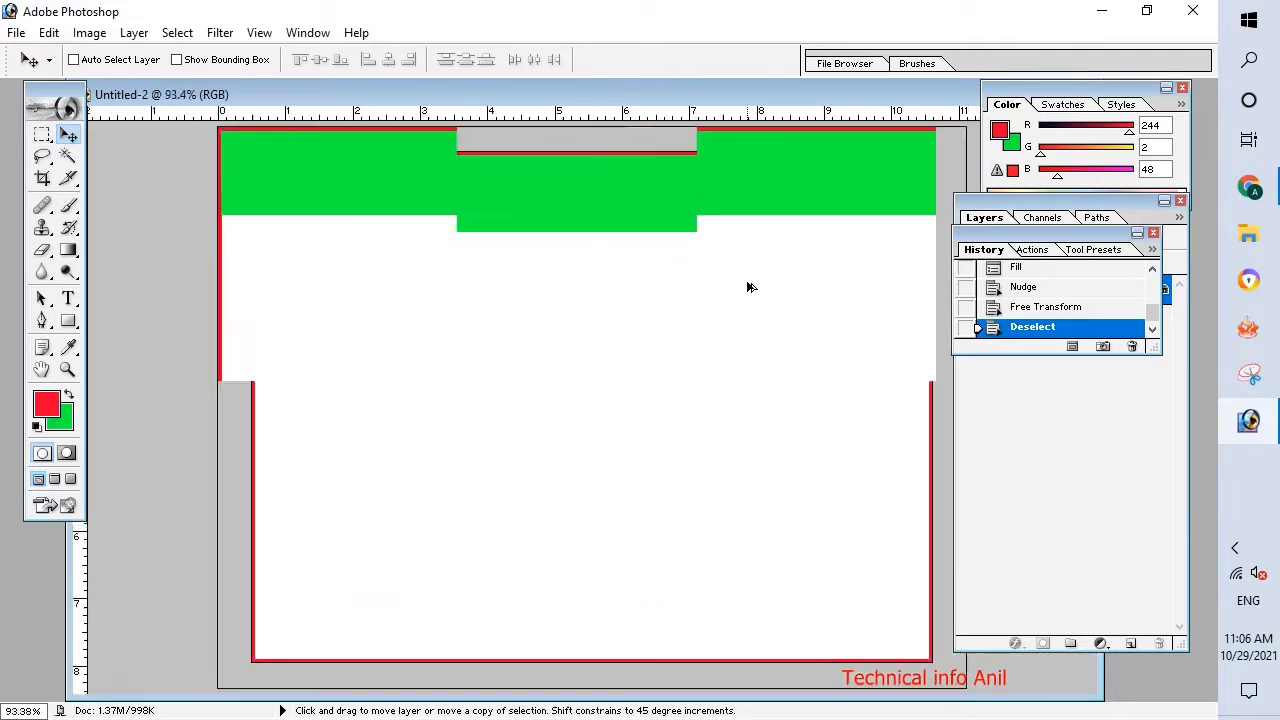
scroll(681, 373, down, 1)
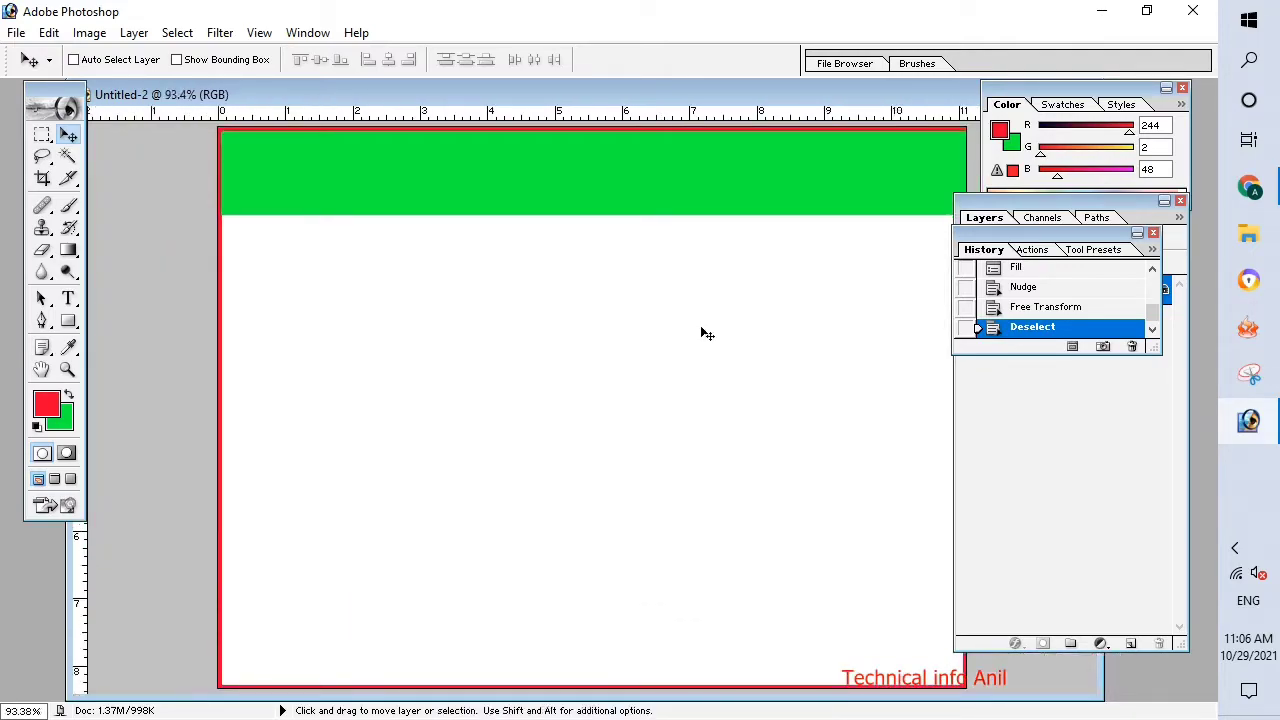
key(ctrl+z)
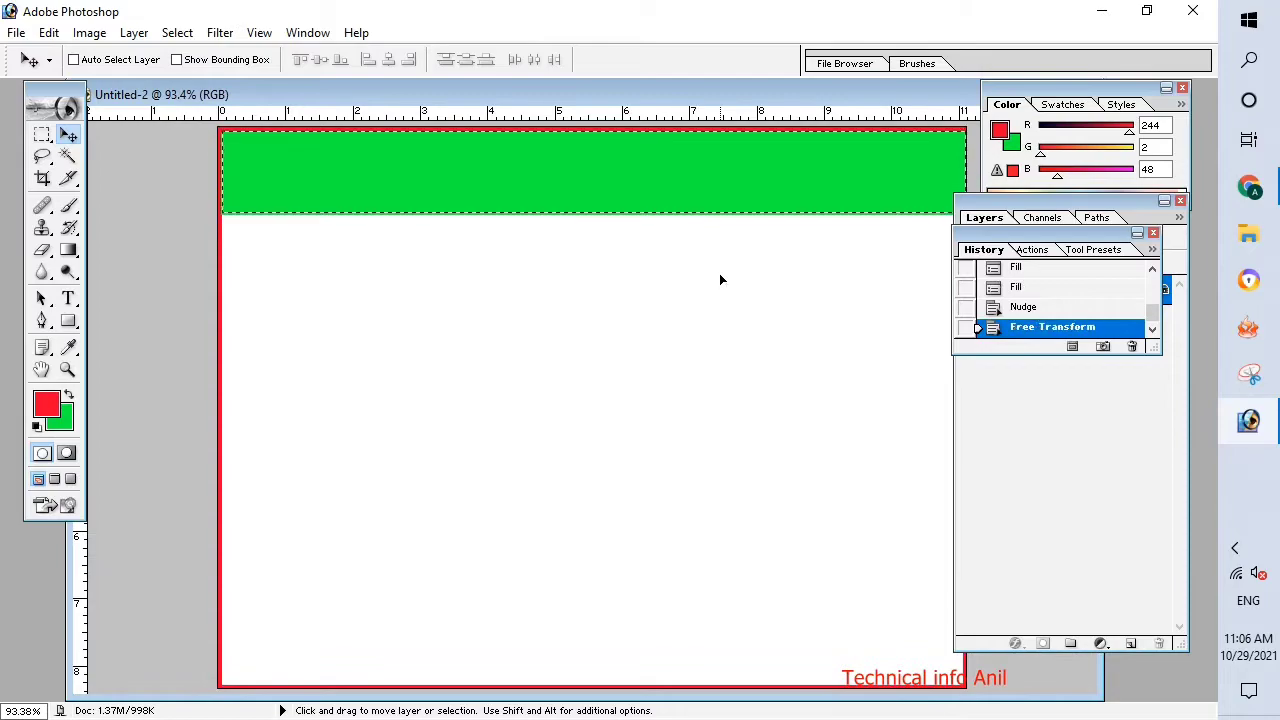
key(ctrl+t)
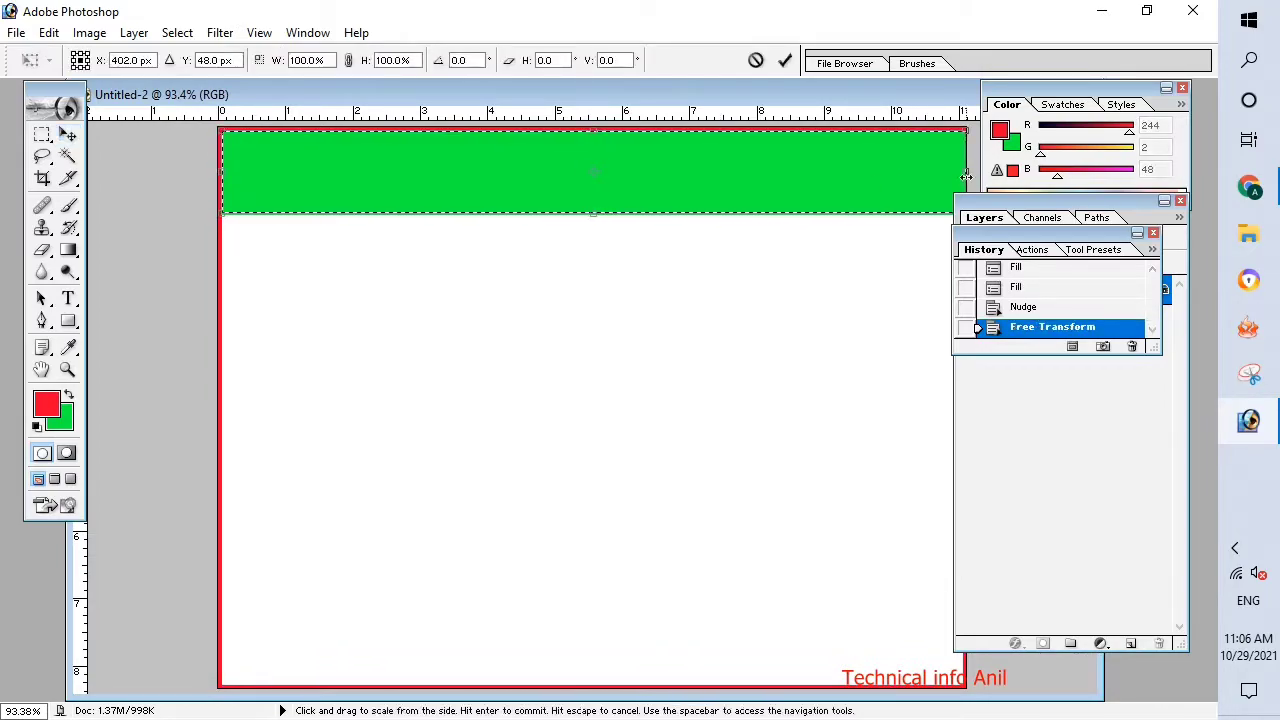
drag(962, 176, 964, 168)
key(Left)
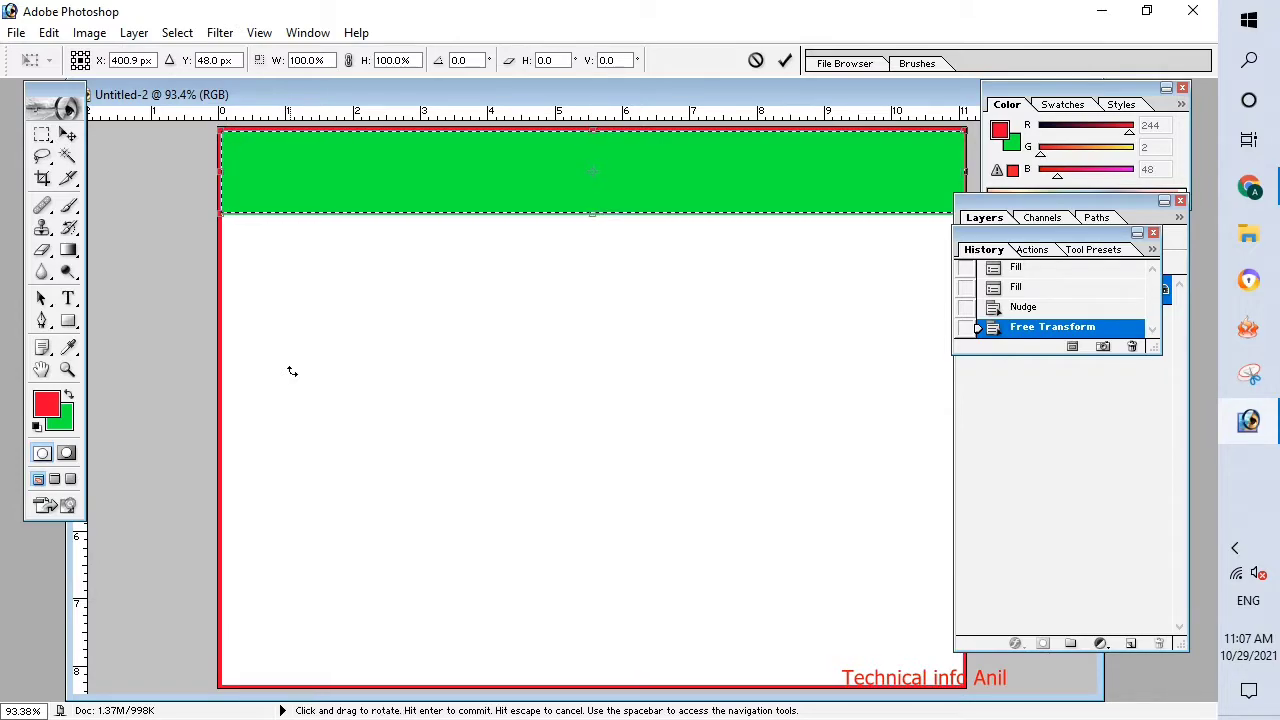
key(Return)
key(ctrl+d)
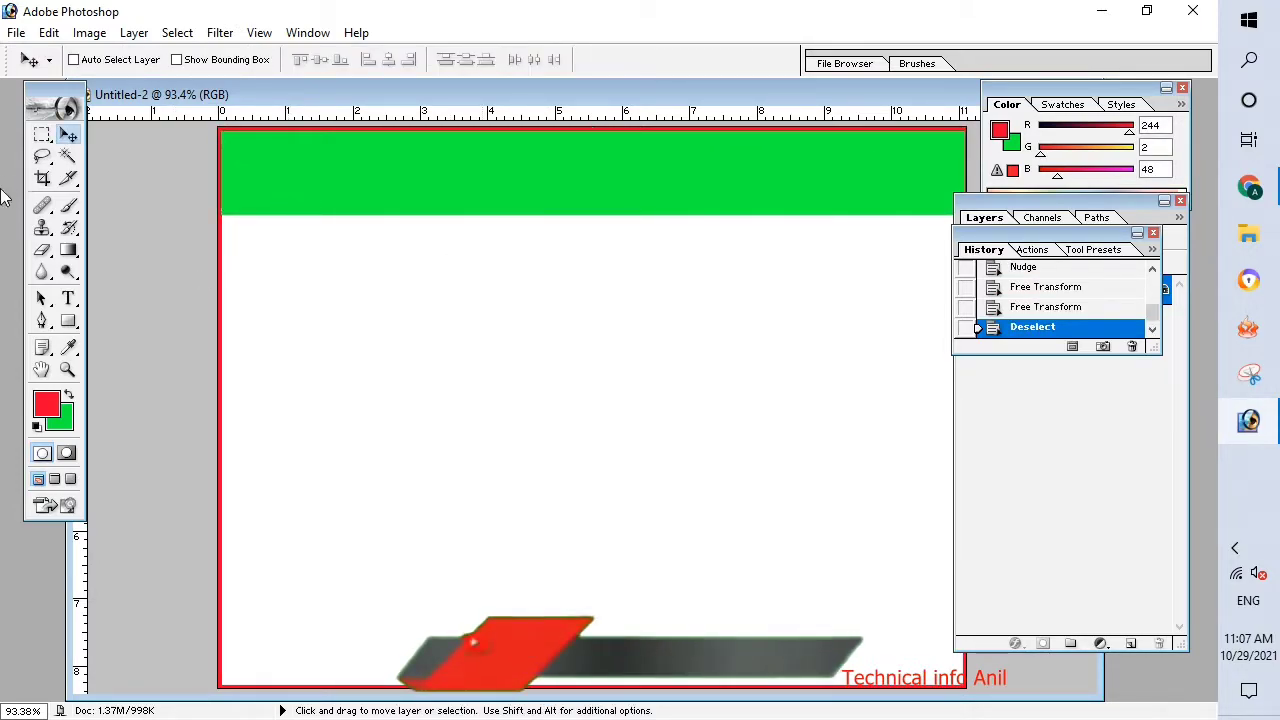
Add the red title text "INTERNET CAFE" in 26.61 pt Berlin Sans FB Demi Bold and move it to the middle of the green strip.
click(42, 135)
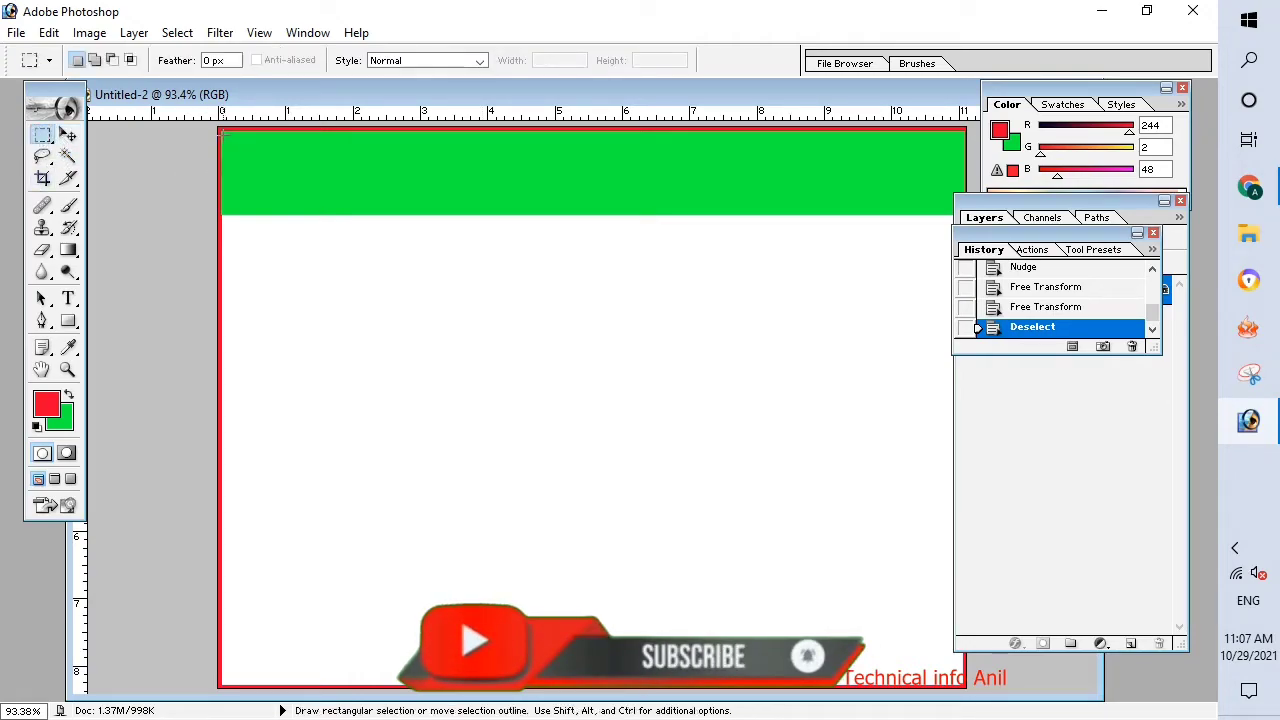
click(68, 298)
click(341, 196)
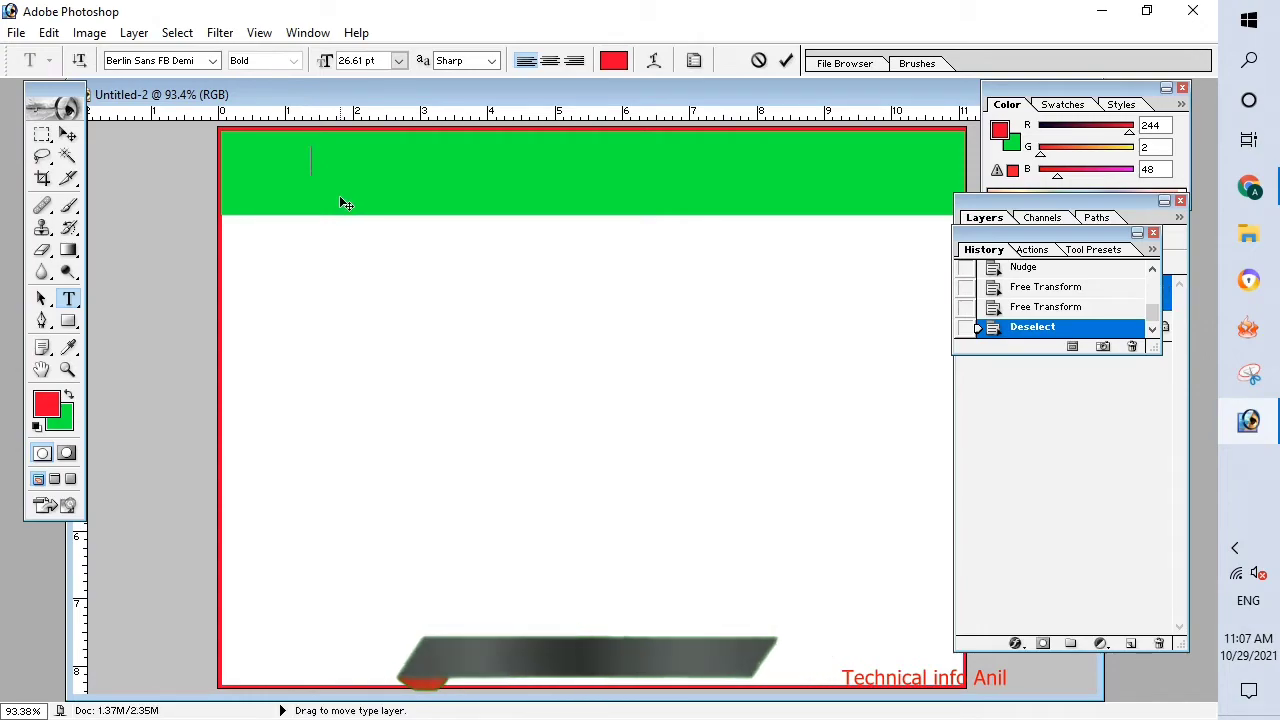
text(INTERNET  CAFE)
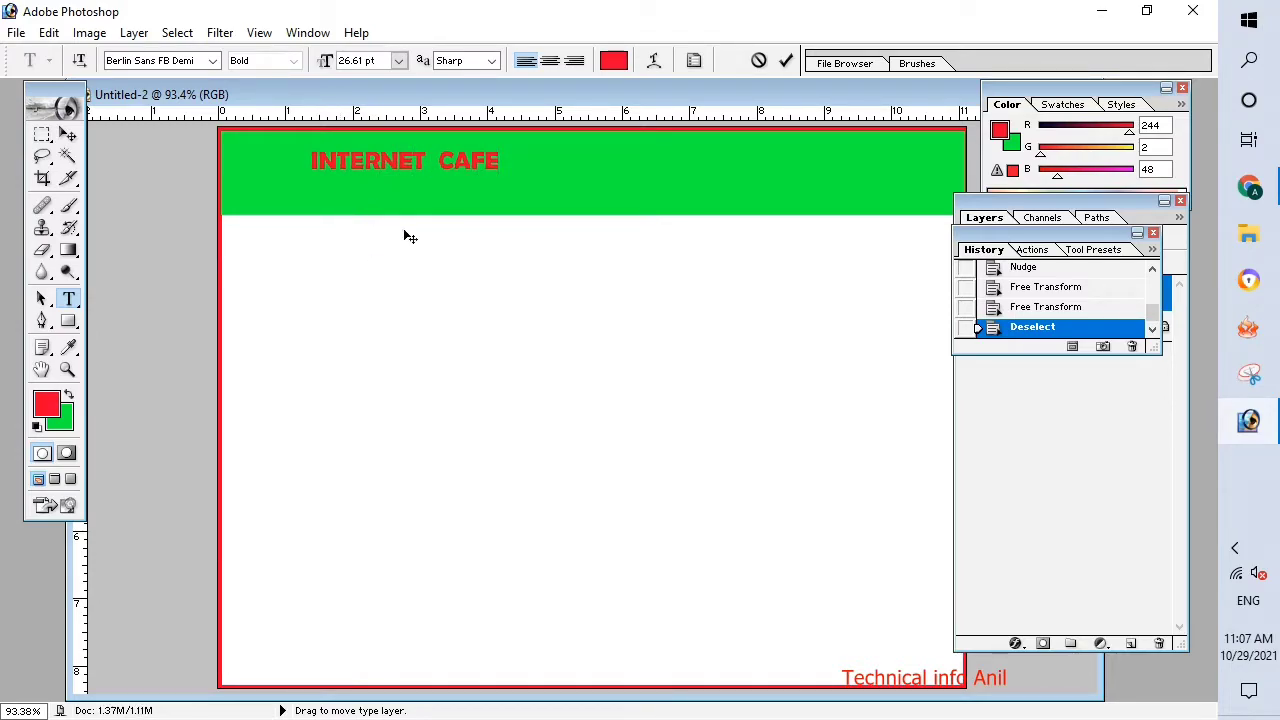
click(67, 134)
drag(342, 168, 491, 172)
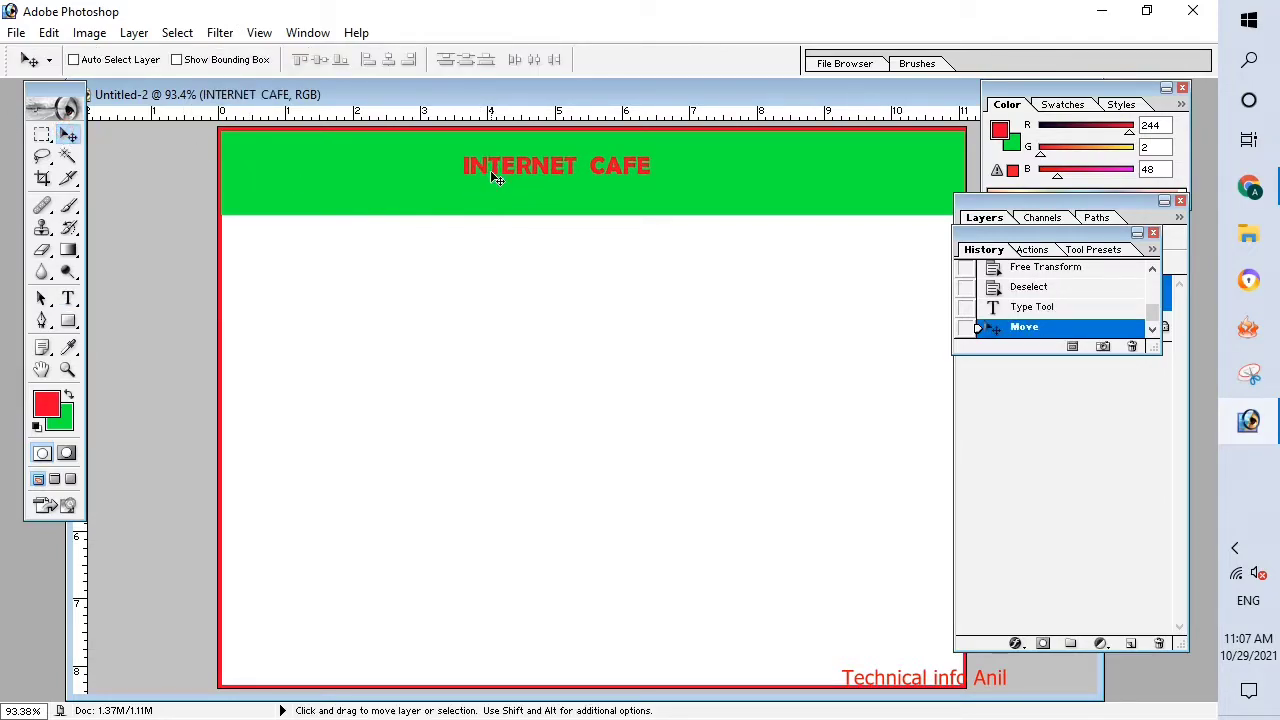
Scale the INTERNET CAFE title to about 386% with Free Transform and center it so it spans the green strip.
key(ctrl+t)
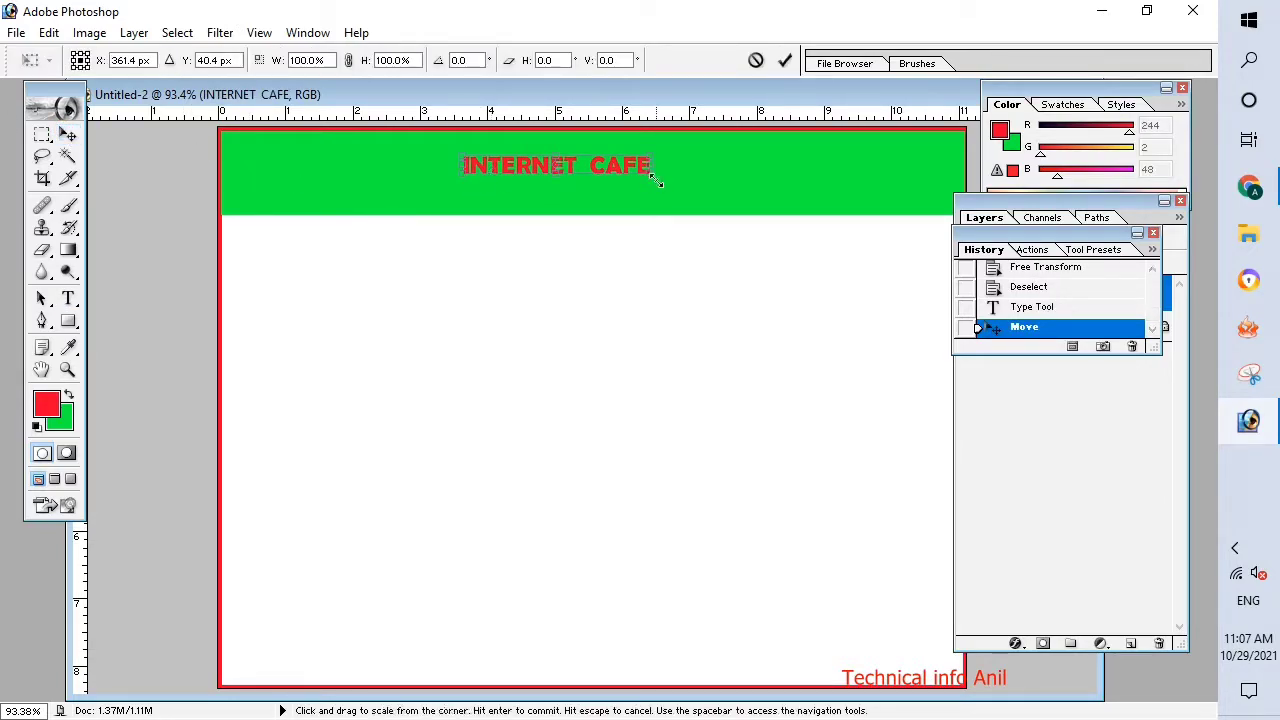
drag(656, 181, 835, 198)
drag(535, 182, 594, 190)
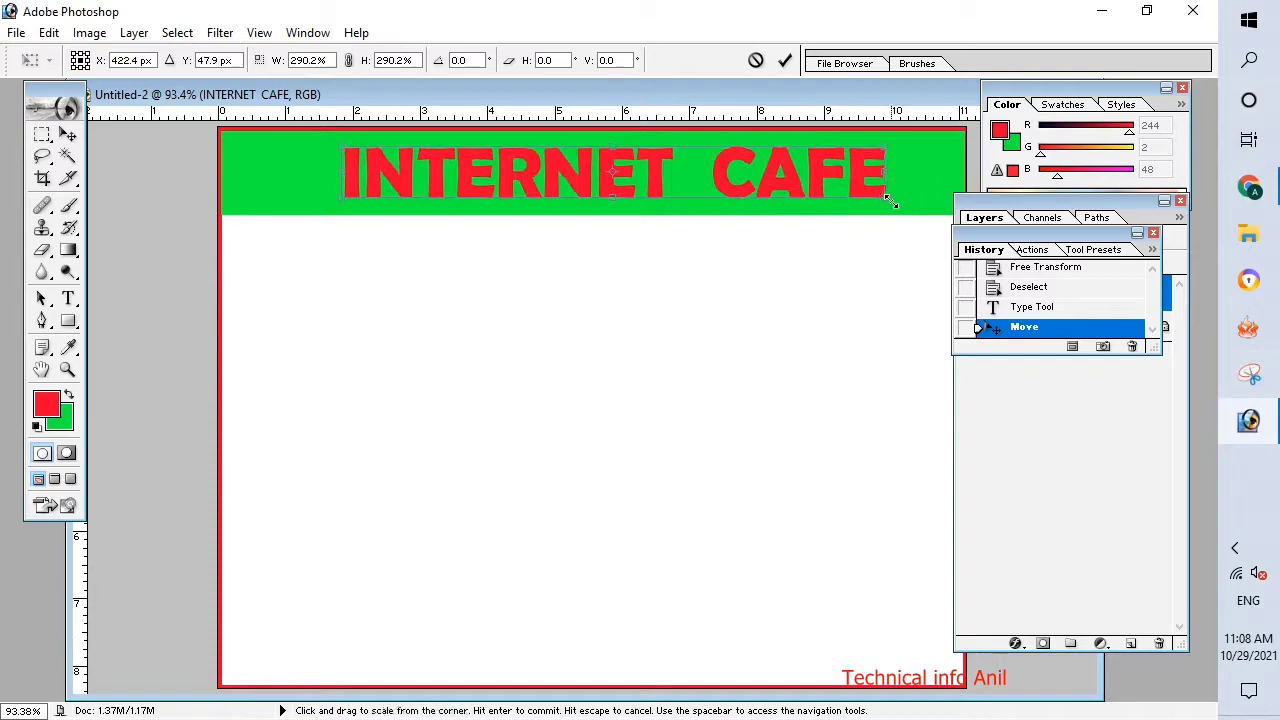
drag(890, 202, 958, 203)
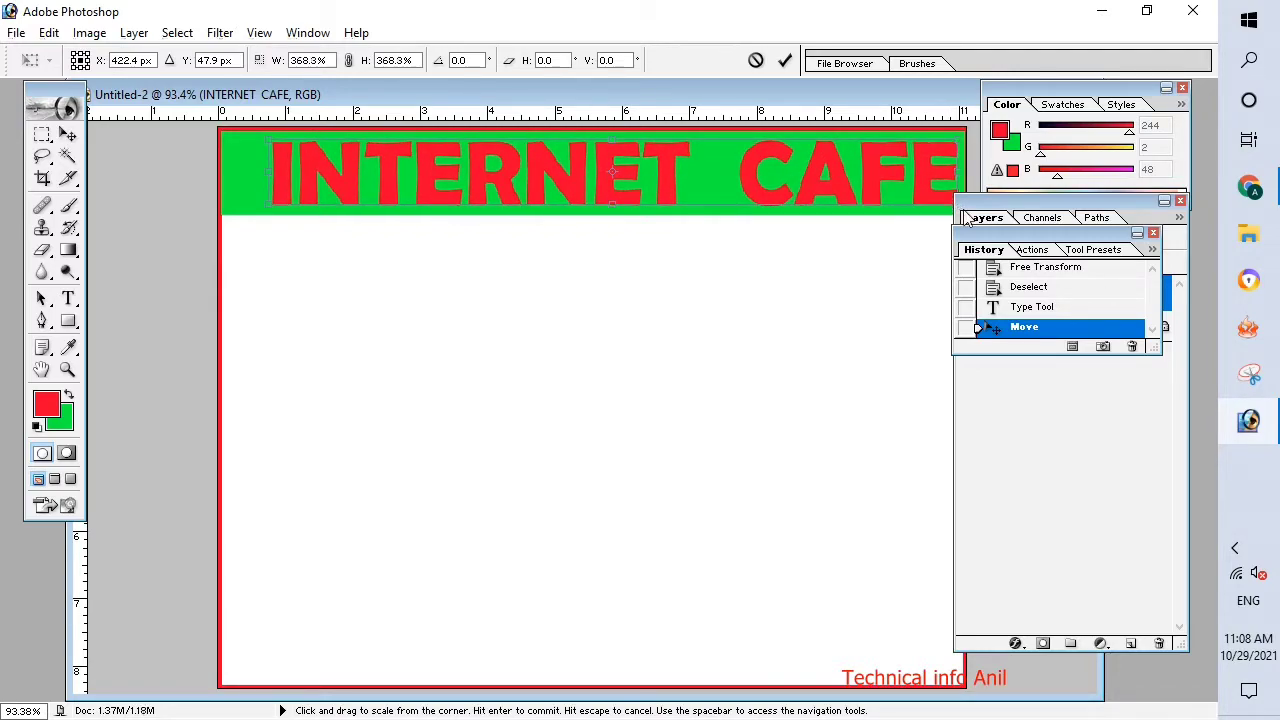
key(Left)
key(Left)
key(Left)
key(Left)
key(Left)
key(Left)
key(Left)
key(Left)
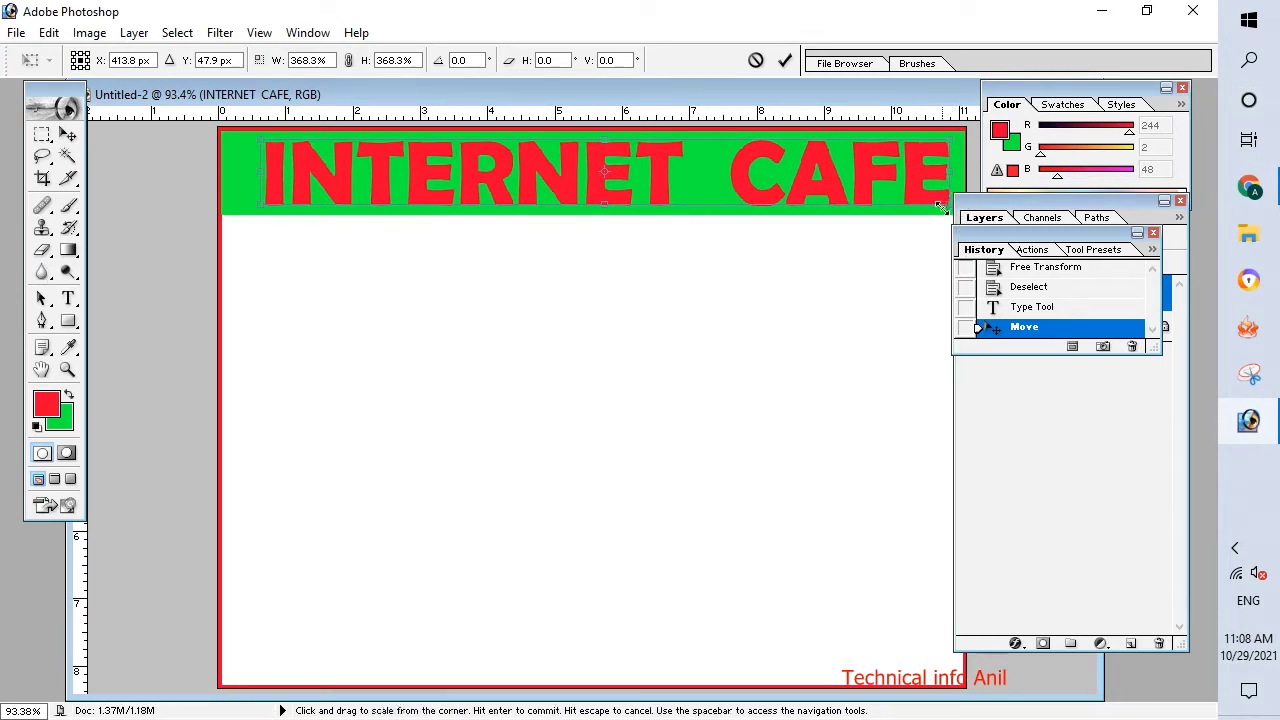
click(957, 215)
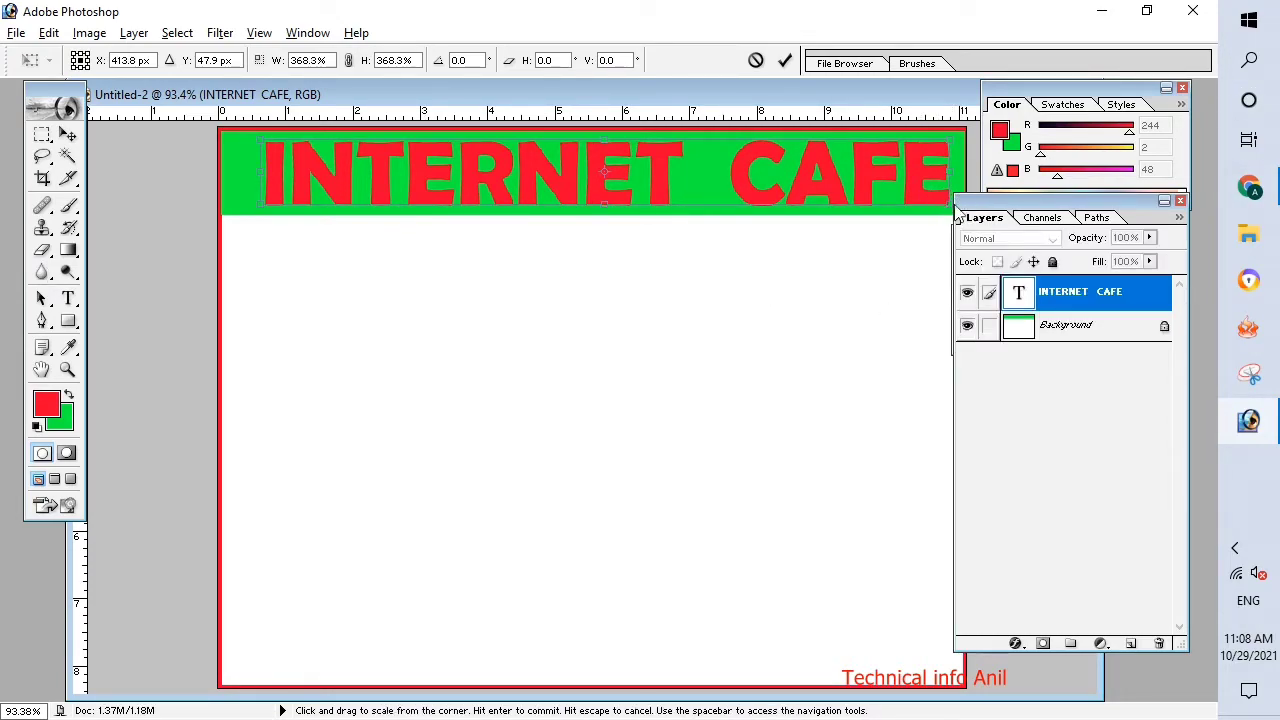
drag(940, 205, 952, 217)
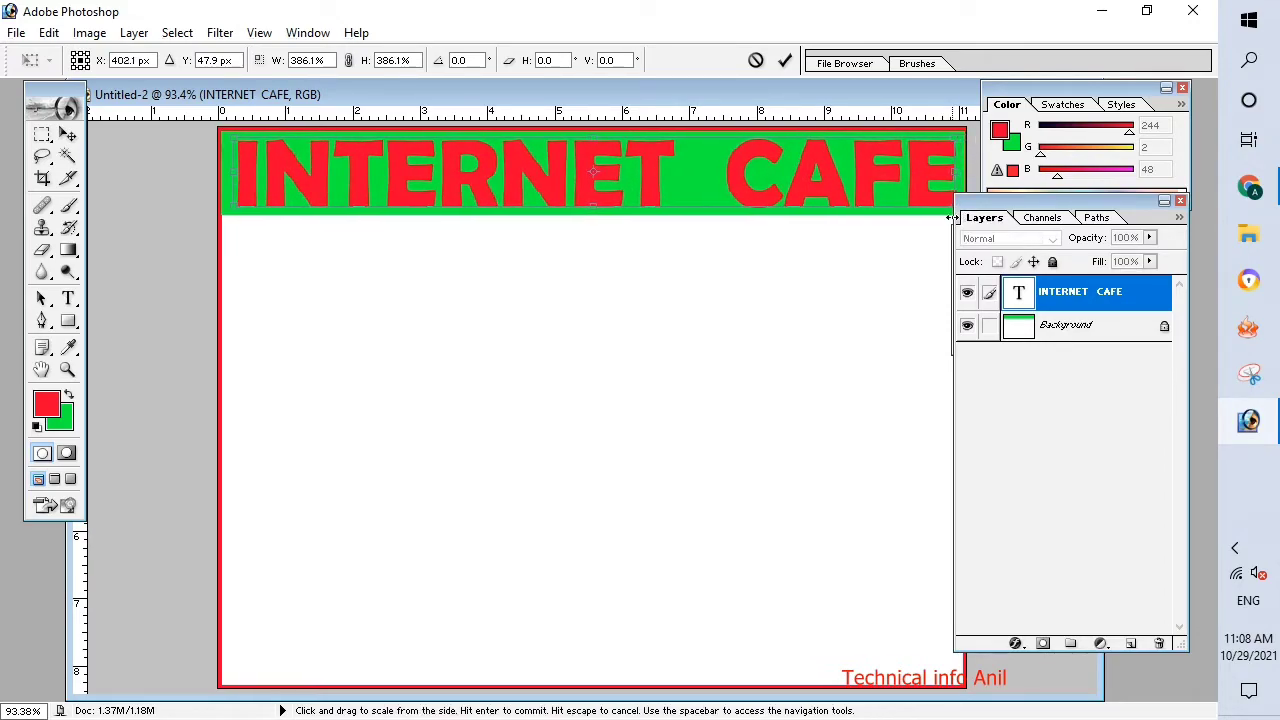
key(Return)
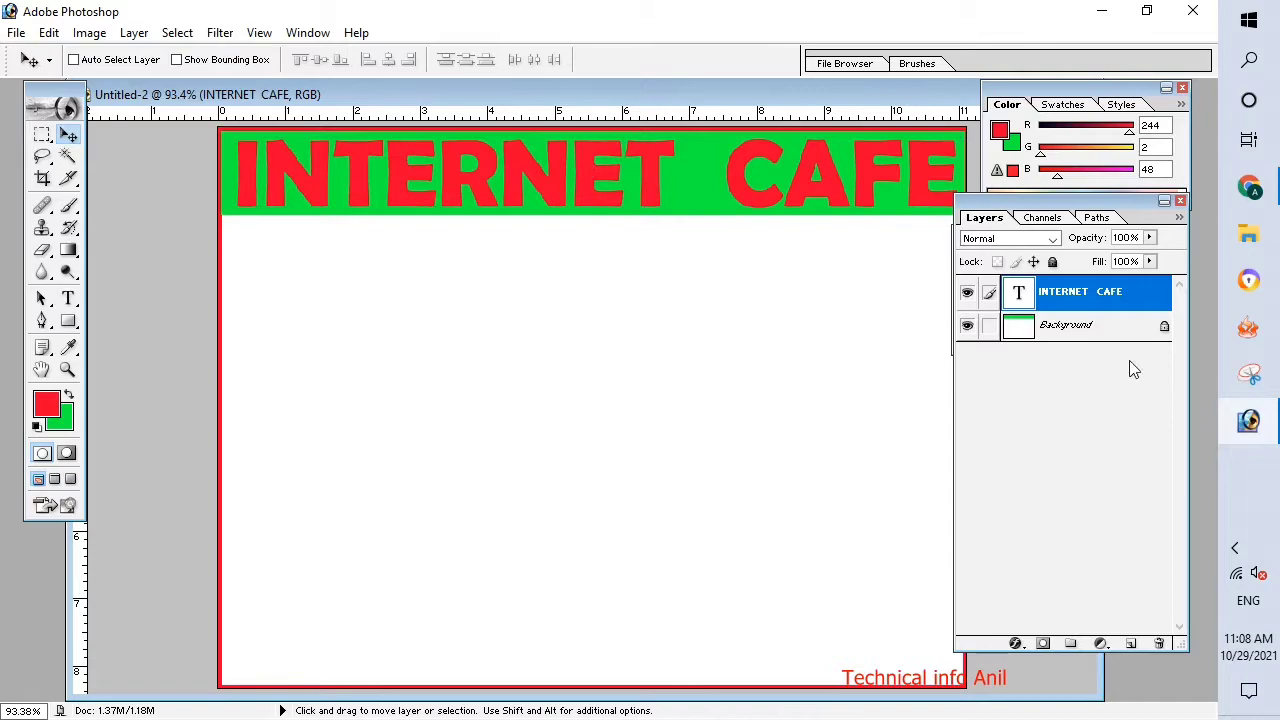
Move the Layers, History and Color palettes clear of the artwork and bring the layer list to the front.
drag(1168, 178, 1169, 178)
drag(975, 231, 1028, 201)
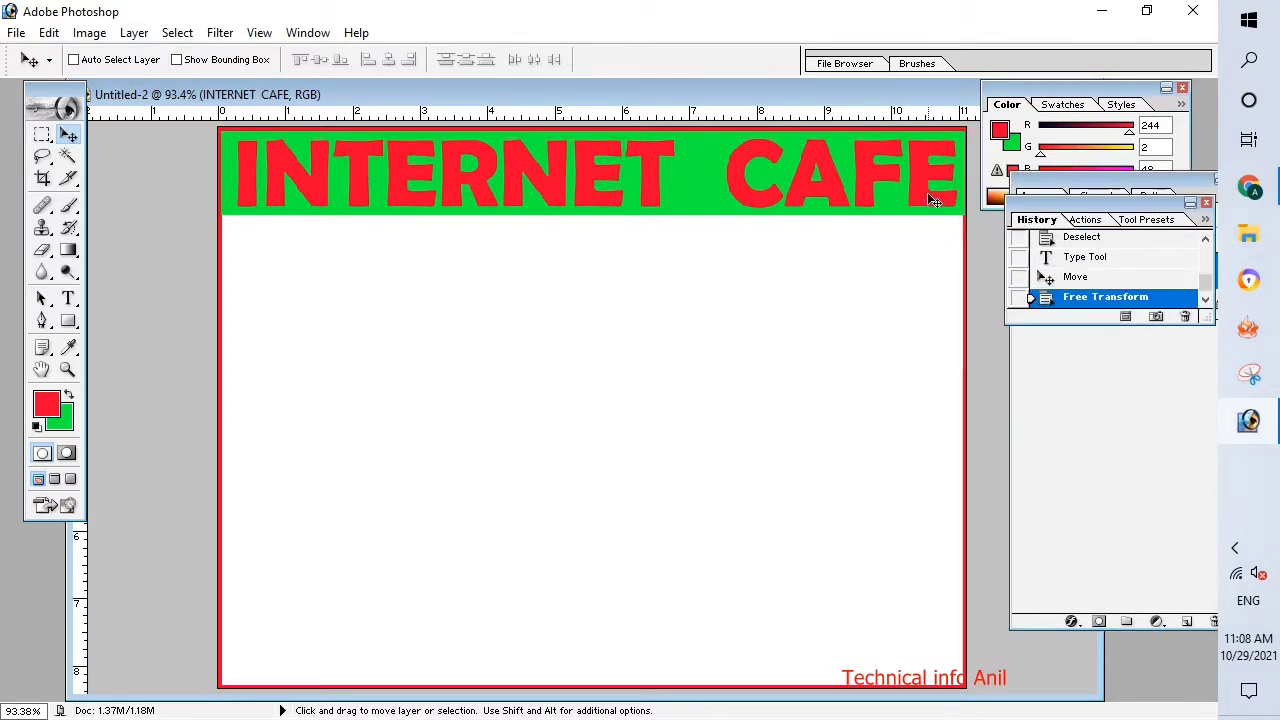
scroll(928, 198, down, 2)
scroll(897, 260, up, 5)
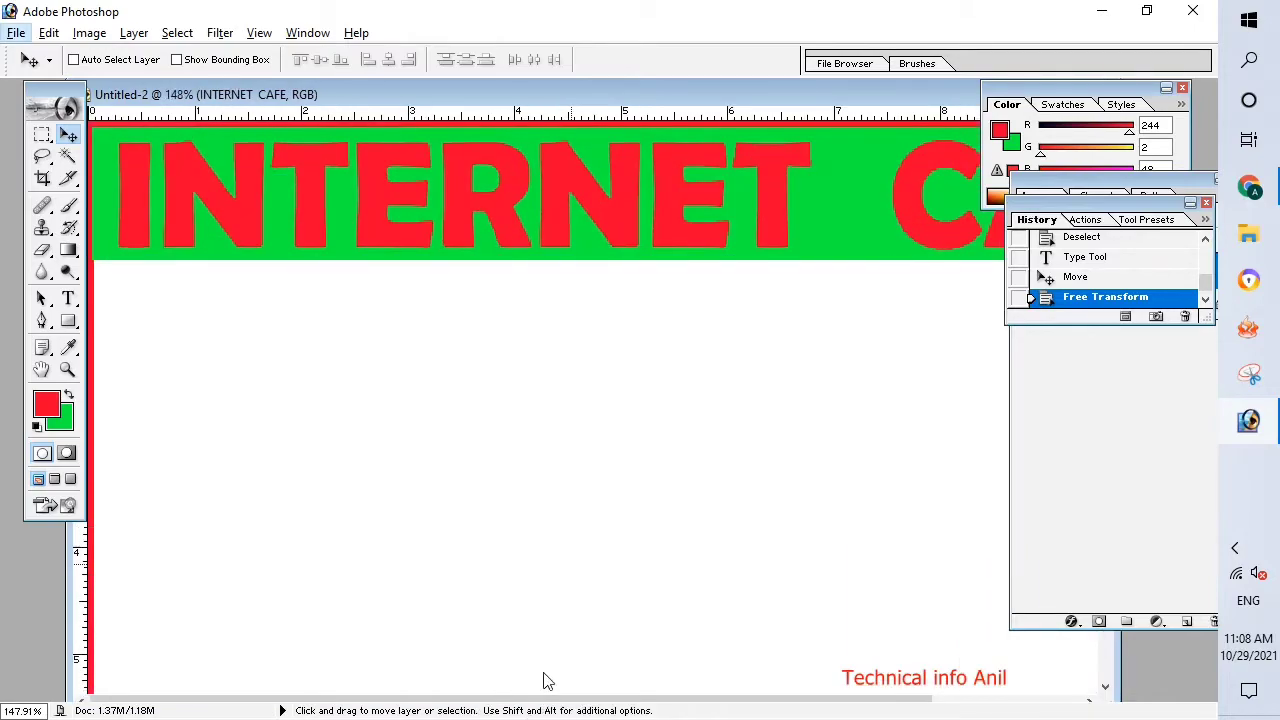
drag(614, 693, 864, 697)
scroll(857, 606, up, 3)
drag(737, 698, 835, 696)
drag(1130, 88, 1036, 320)
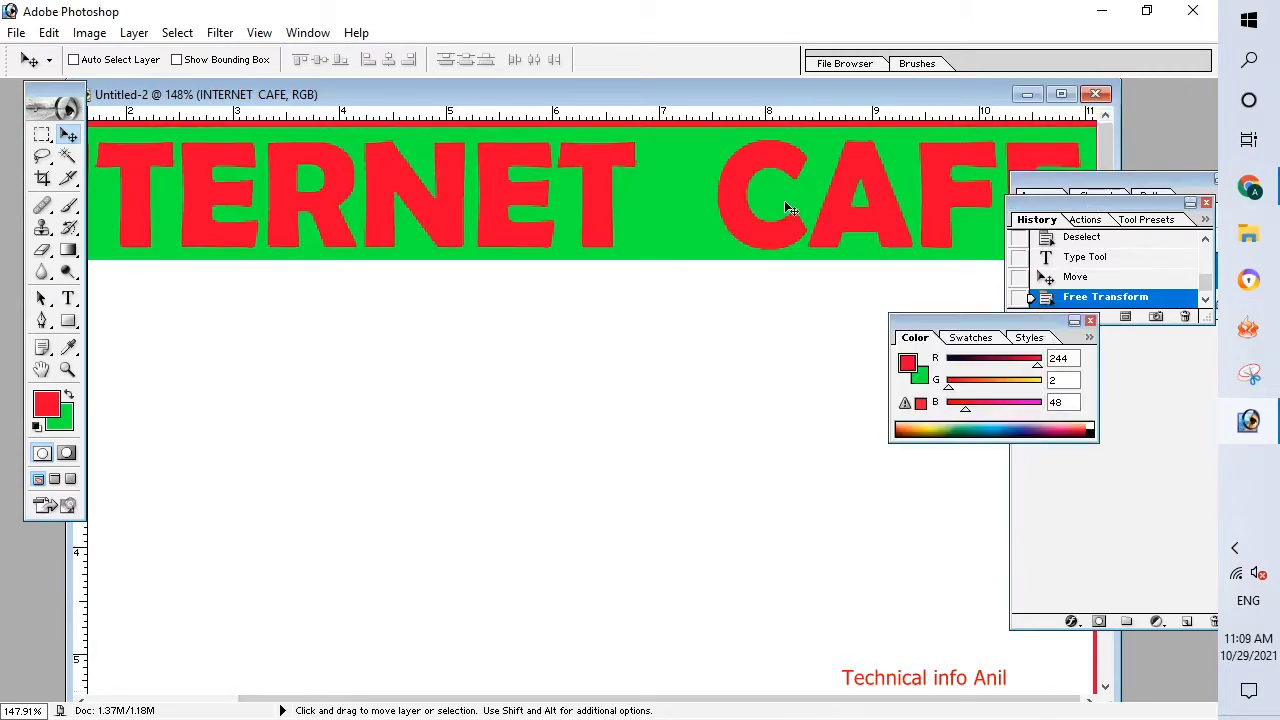
click(1023, 196)
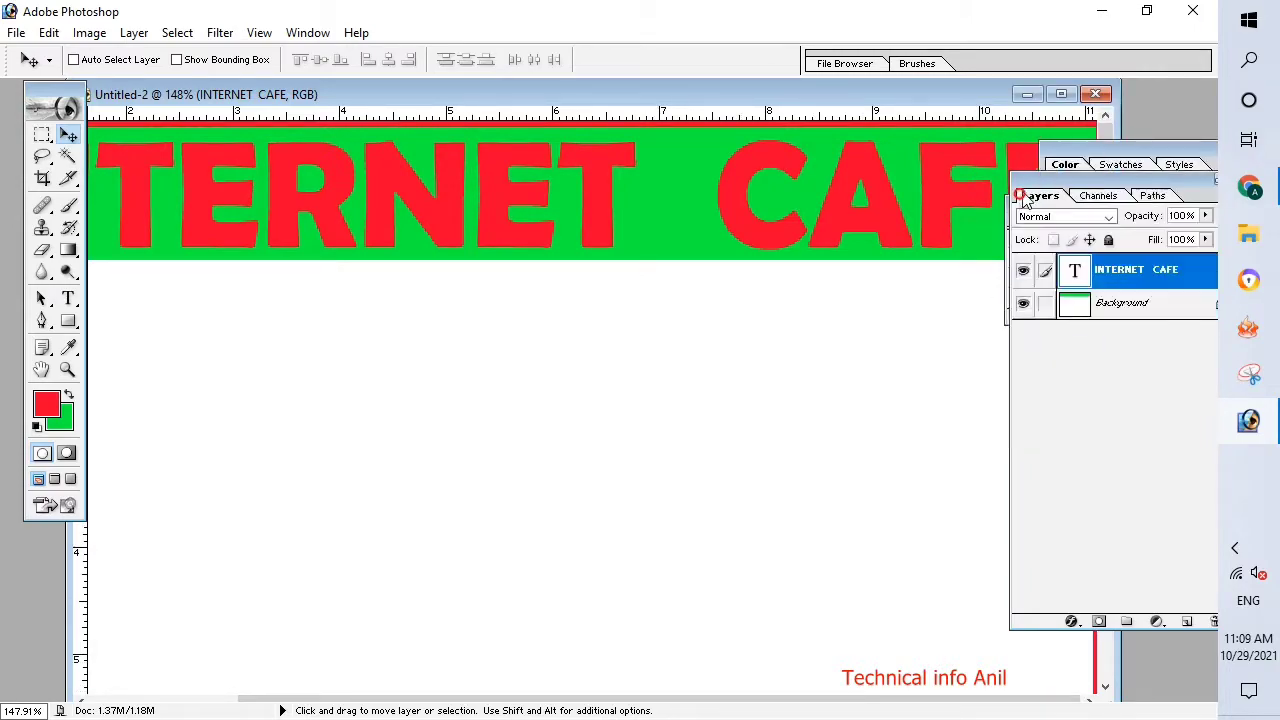
Draw a small red rounded rectangle with a 10 px radius in the white area just below the header strip's left end.
scroll(1034, 198, up, 10)
scroll(1034, 197, down, 20)
scroll(1034, 196, up, 2)
scroll(1034, 196, up, 1)
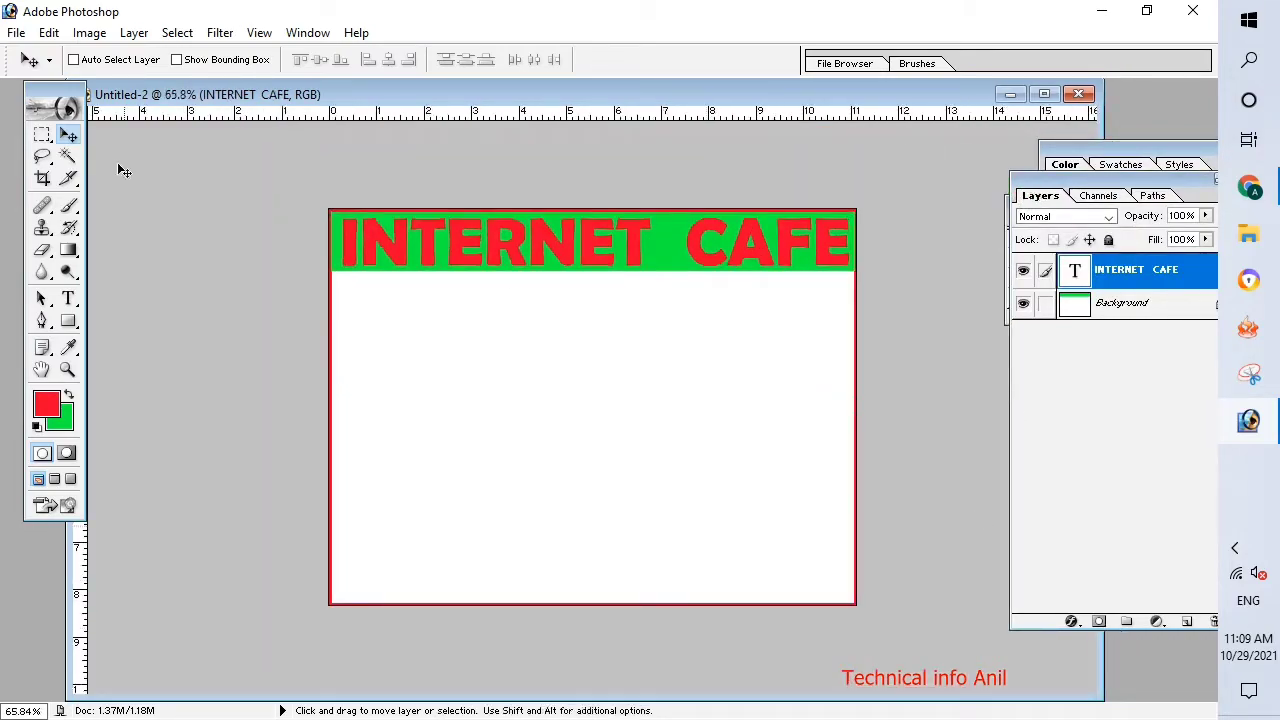
click(70, 322)
drag(78, 335, 150, 340)
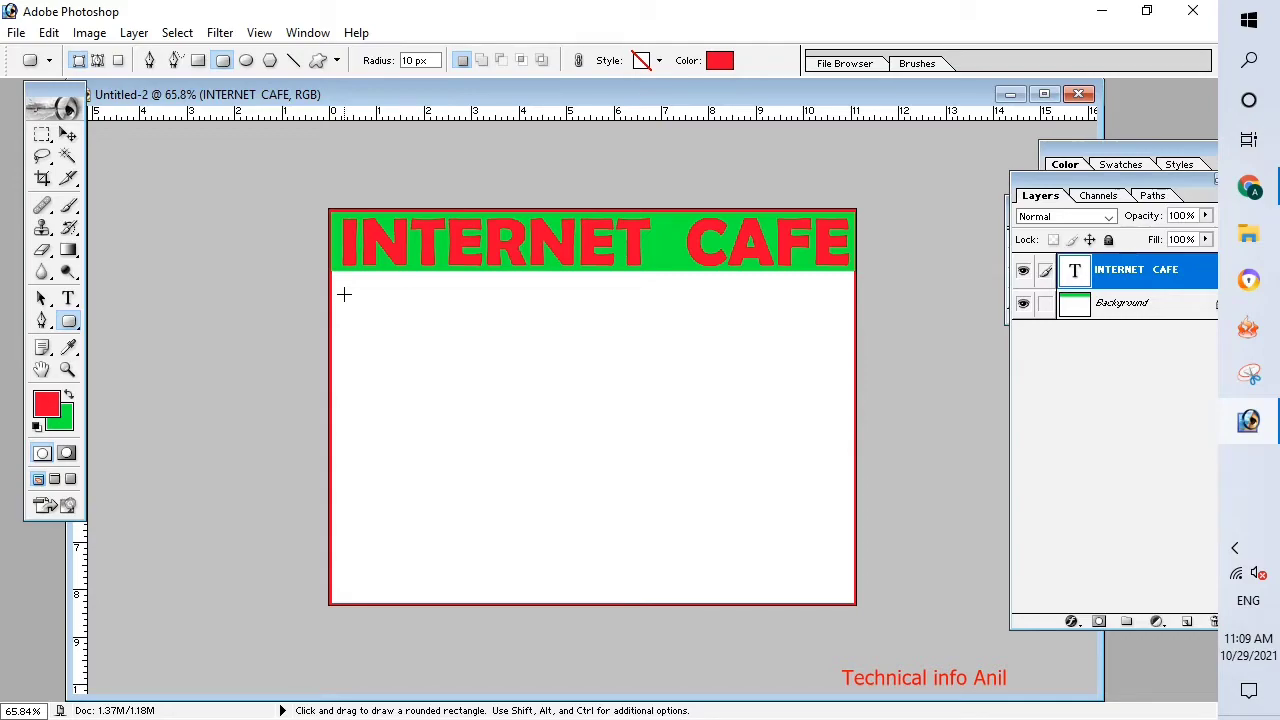
drag(455, 311, 456, 323)
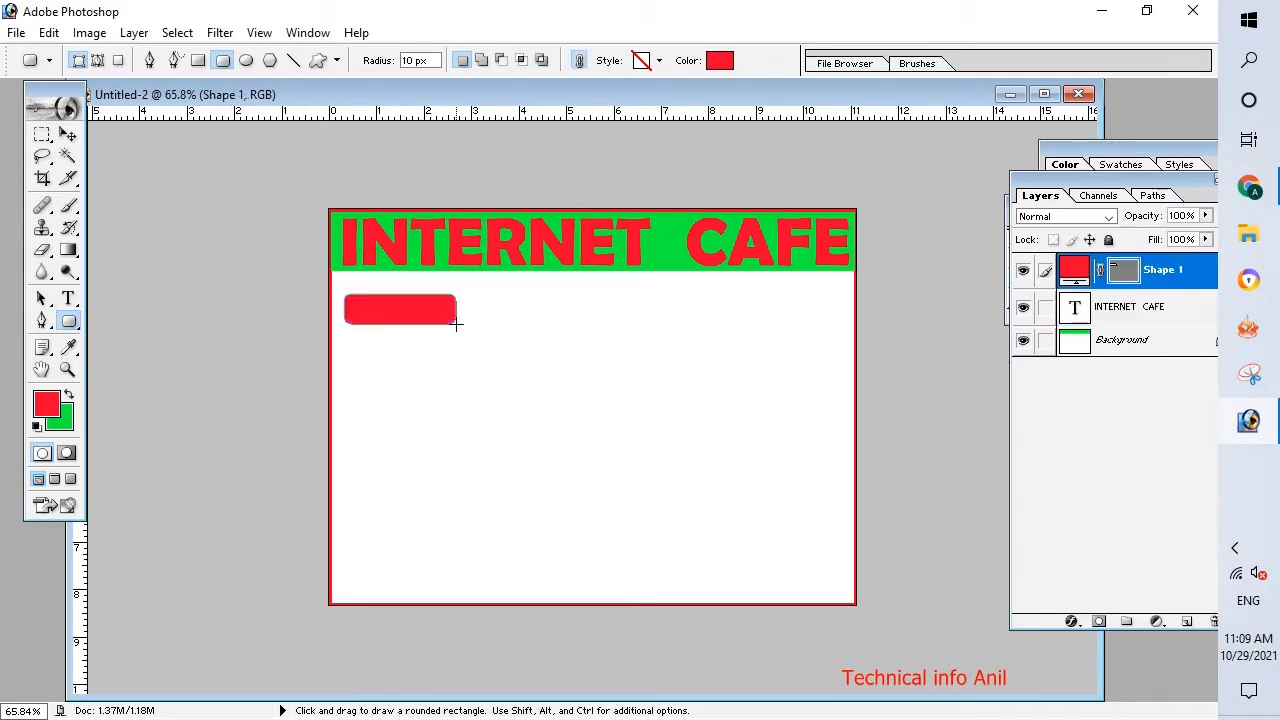
Change the rounded rectangle's fill color to bright pink (#F4029C).
double_click(1084, 272)
mouse_move(650, 478)
mouse_down()
mouse_move(663, 523)
mouse_move(667, 497)
mouse_up()
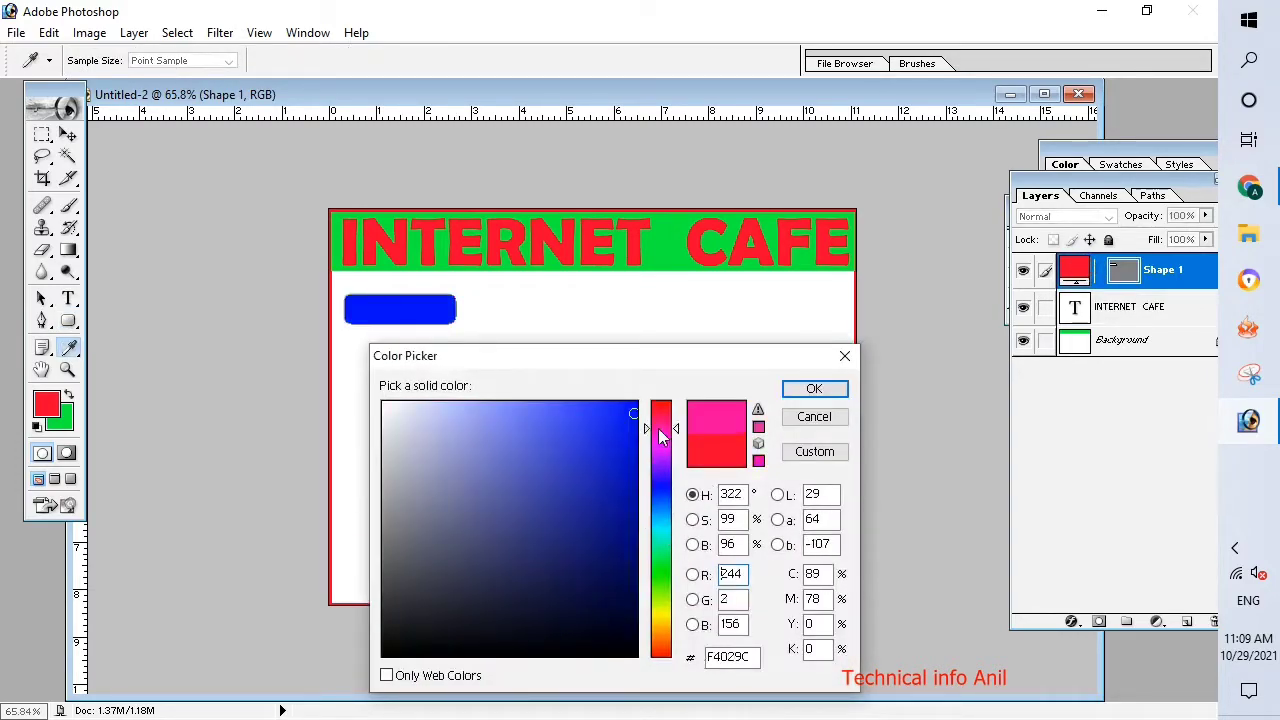
click(665, 431)
click(816, 390)
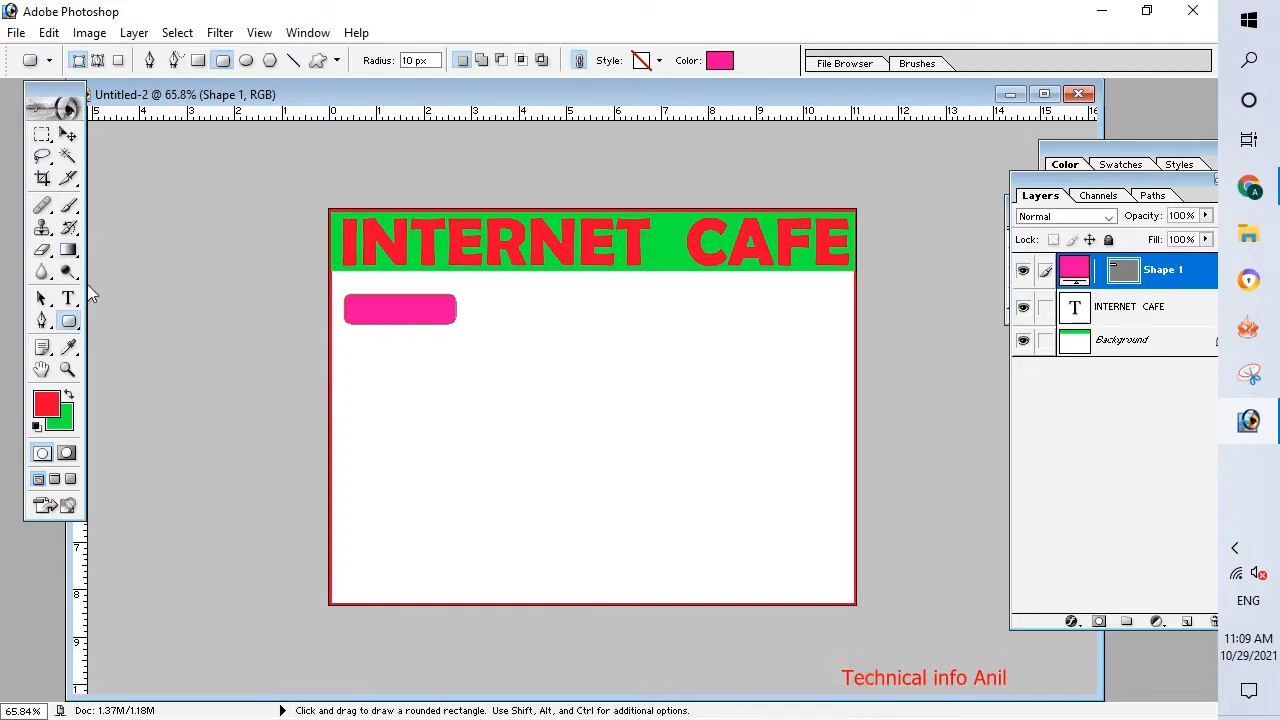
Add the text "E -MAIL" on the pink rounded rectangle and color it near-white (#FAF4F5).
click(68, 298)
click(390, 323)
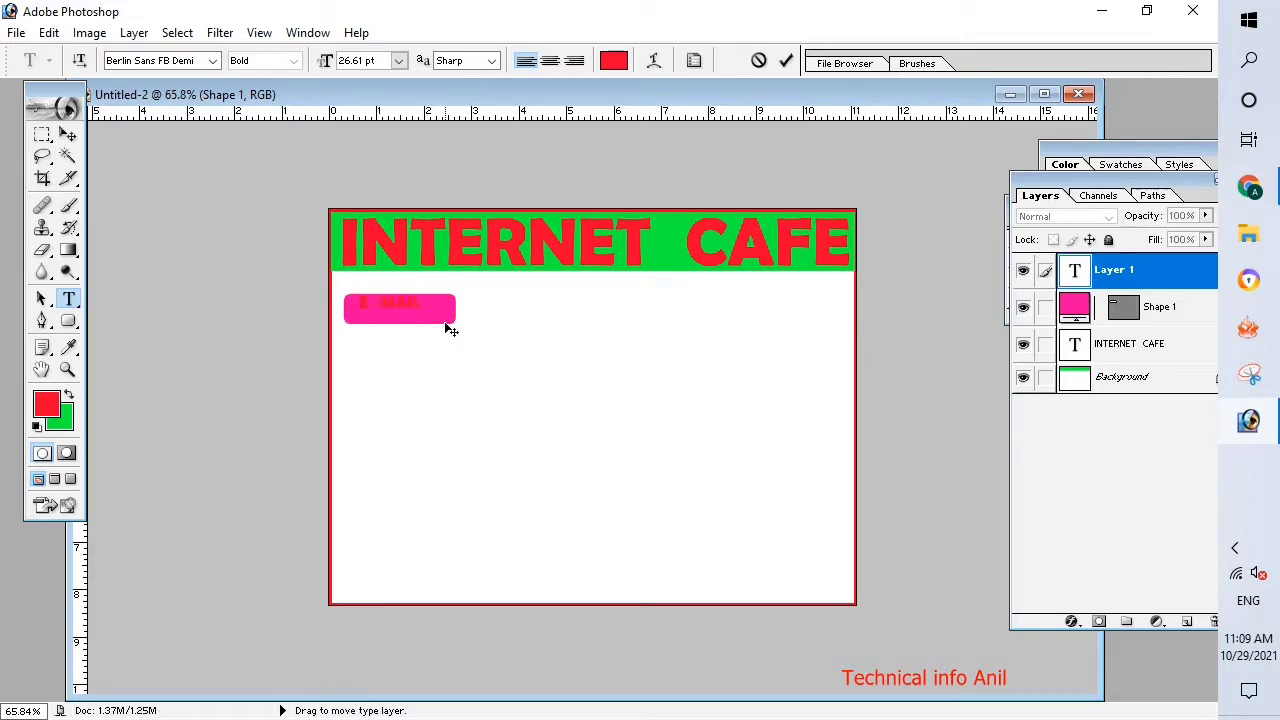
drag(440, 303, 308, 308)
click(614, 60)
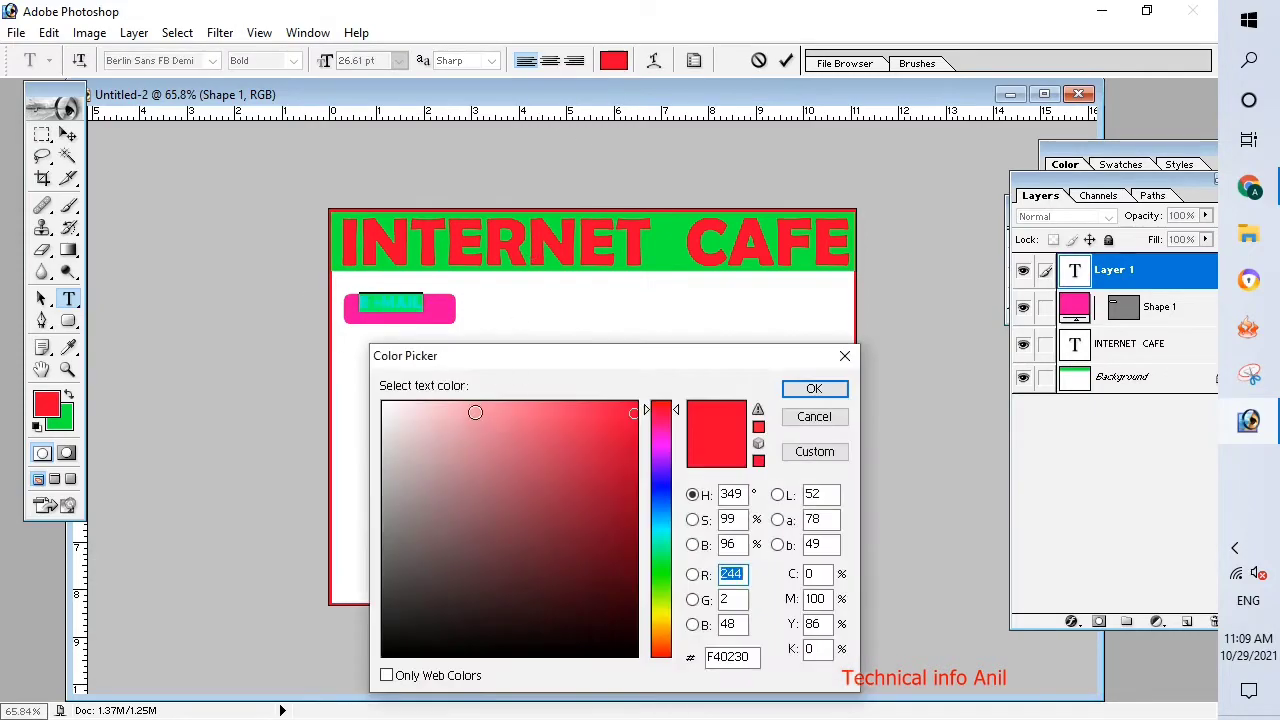
click(386, 404)
click(382, 400)
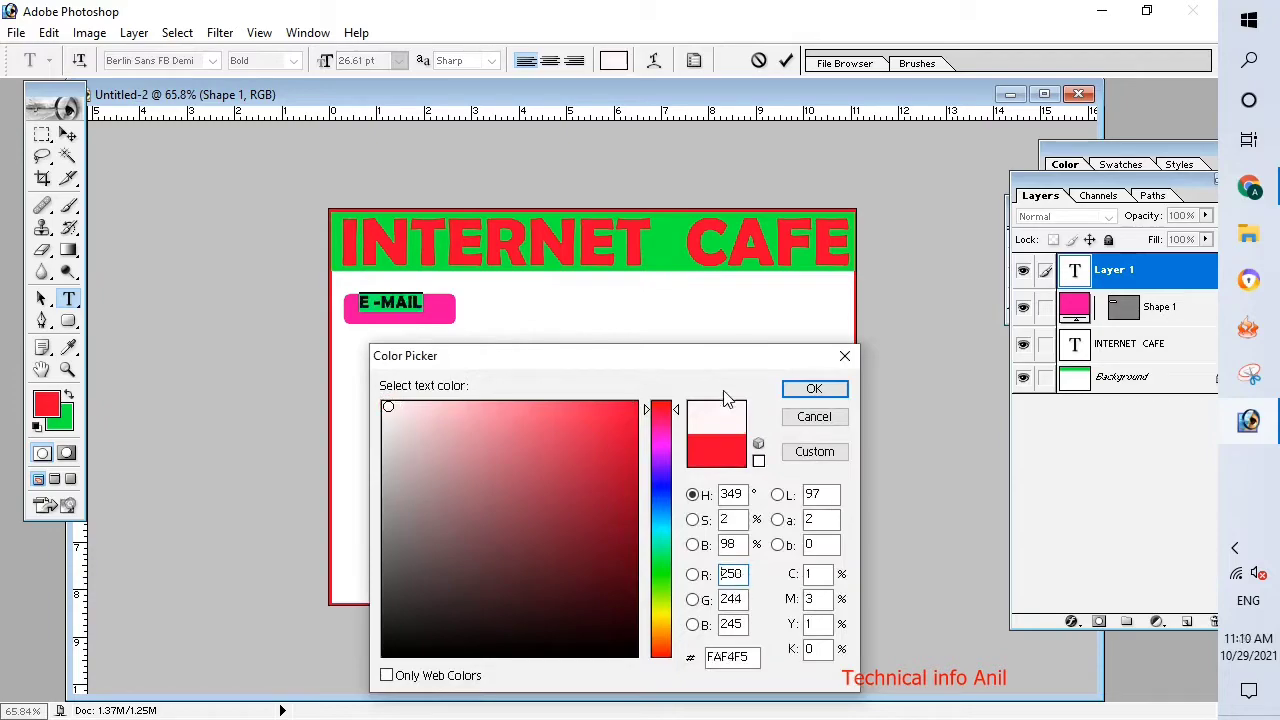
click(814, 388)
Nudge the E -MAIL label toward the middle of the pink button and add a space so it reads "E - MAIL".
click(67, 134)
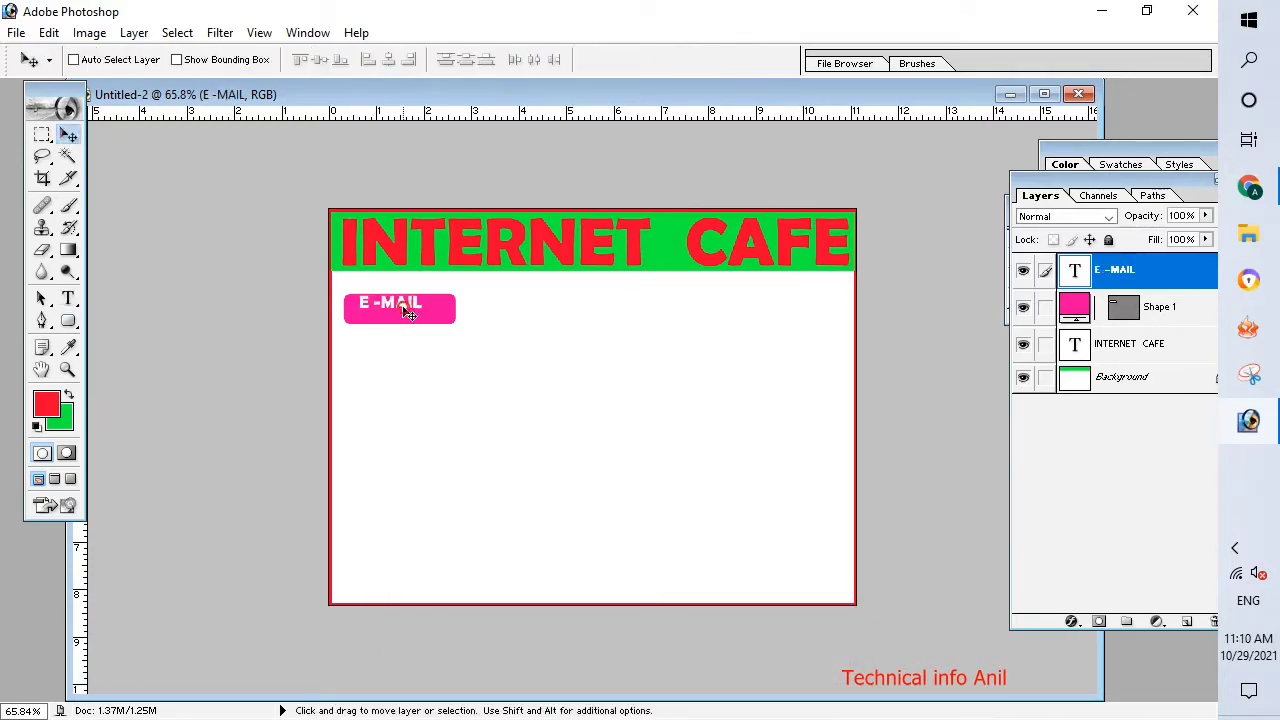
key(Right)
key(Right)
key(Right)
key(Right)
key(Right)
key(Right)
key(Right)
key(Right)
key(Right)
key(Right)
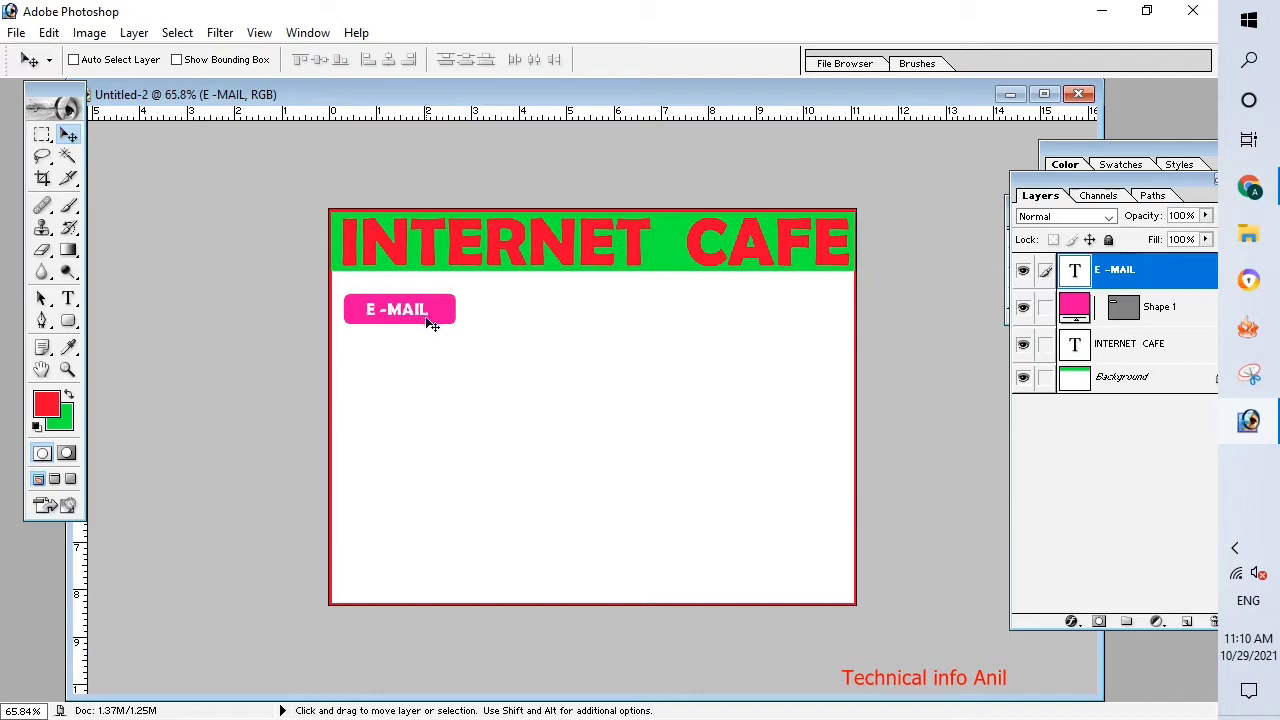
click(68, 298)
click(388, 310)
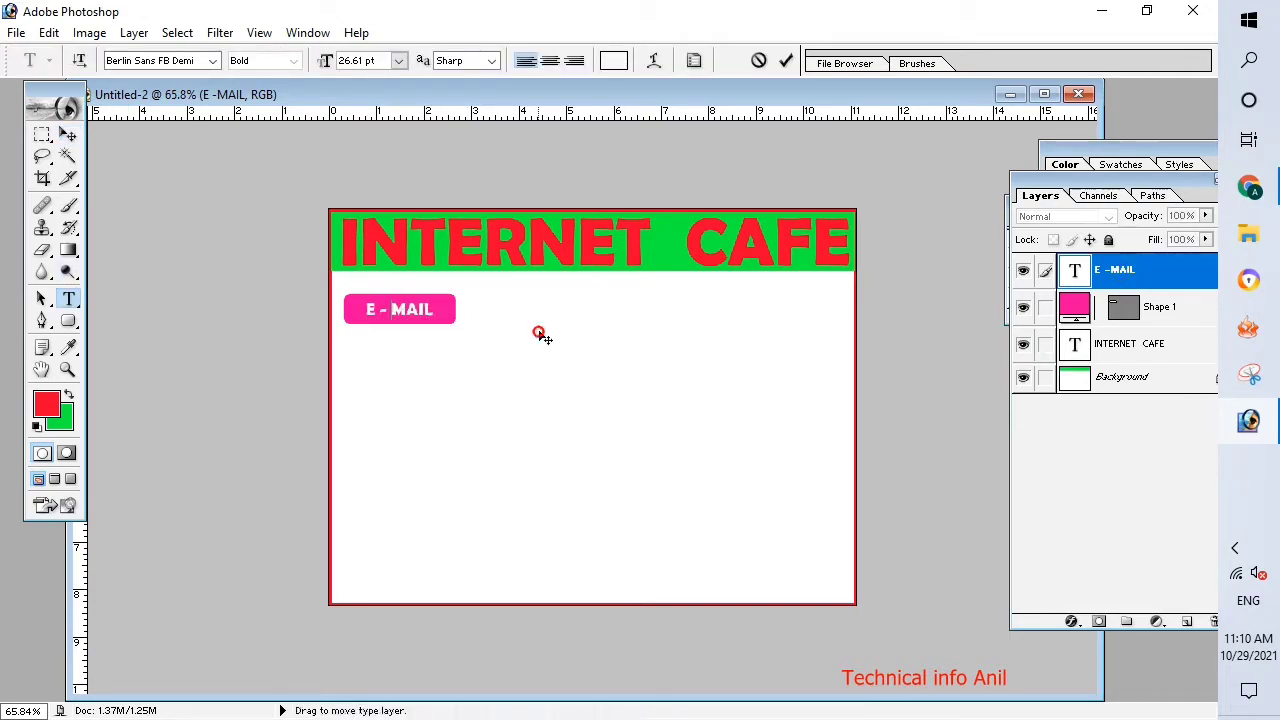
click(67, 133)
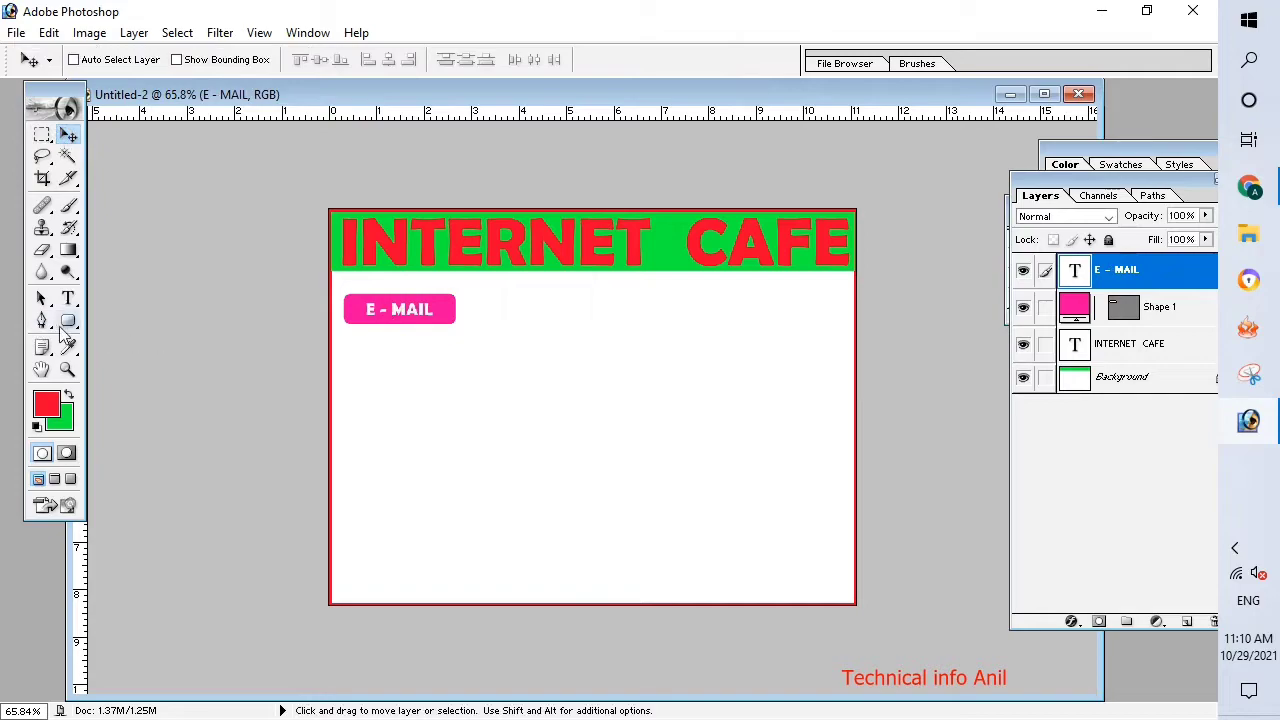
Draw a second rounded rectangle of similar size, in red with a 10 px radius, to the right of the E - MAIL button.
click(68, 320)
drag(470, 297, 577, 325)
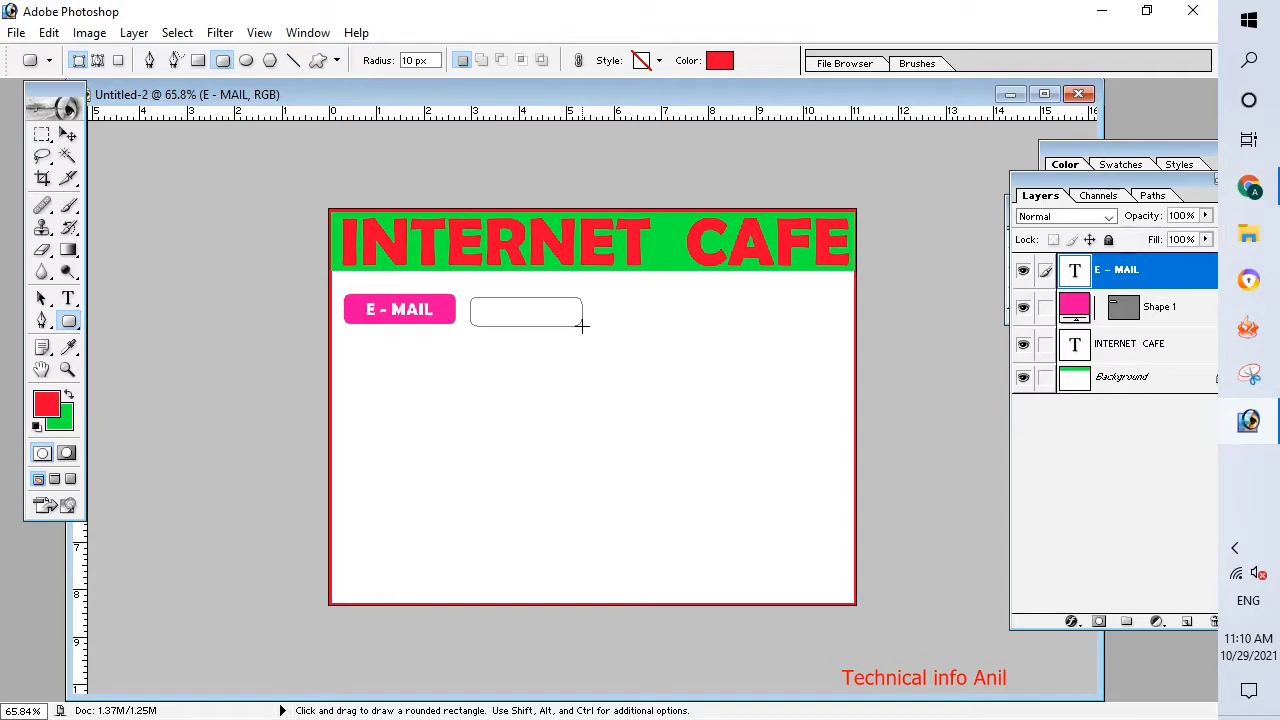
drag(582, 325, 582, 326)
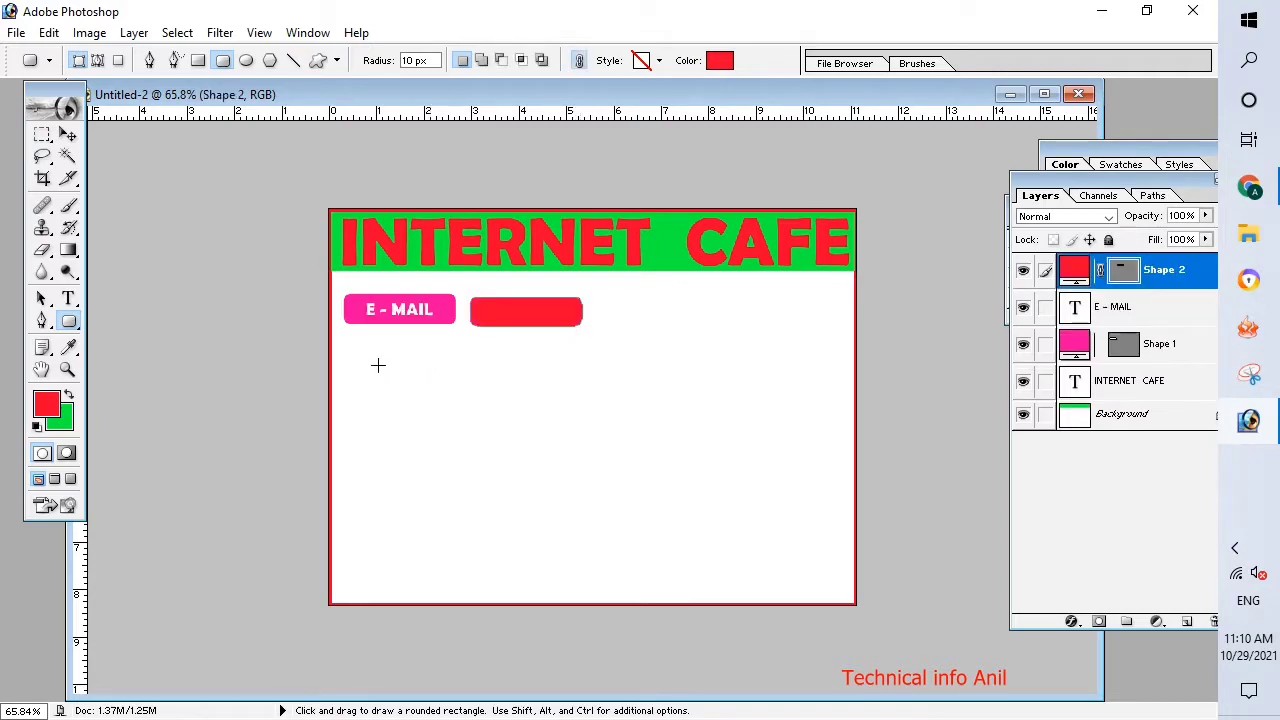
Add the white text "TYPING" on the red rounded rectangle and move it toward the middle of the shape.
click(68, 298)
click(519, 322)
text(TYPING)
click(68, 134)
drag(537, 310, 532, 311)
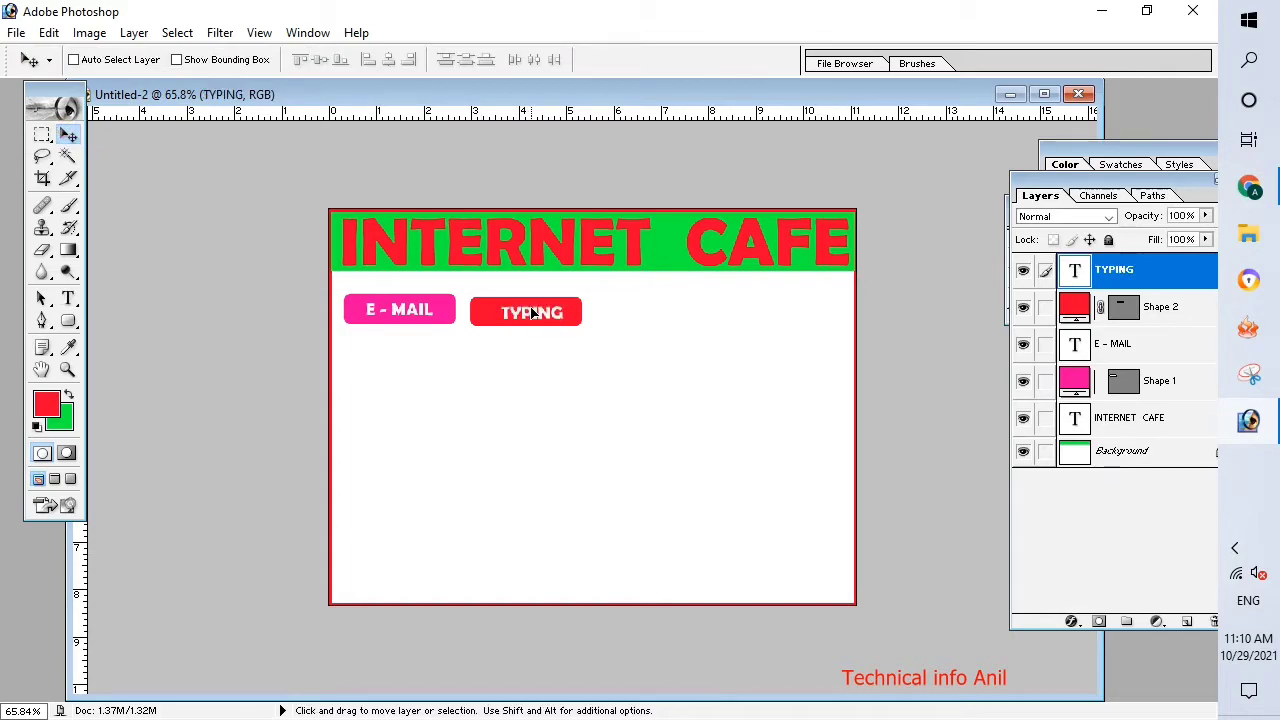
Nudge the red button and its TYPING label up and left, closer to the E - MAIL button, with the label centered.
key(Up)
key(Up)
key(Left)
key(Left)
key(Left)
key(Left)
click(1073, 311)
key(Up)
key(Left)
key(Left)
key(Left)
key(Left)
key(Left)
key(Left)
key(Left)
key(Left)
key(Left)
key(Left)
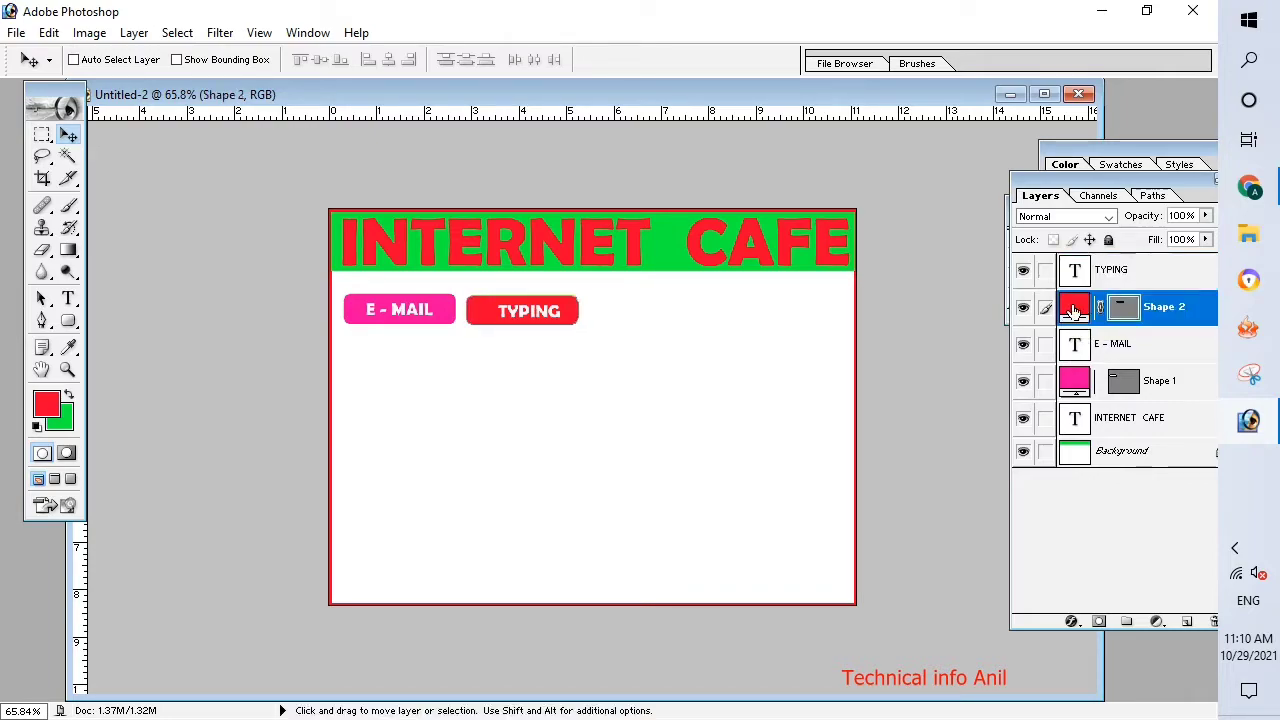
click(1136, 279)
key(Left)
key(Left)
key(Left)
key(Left)
key(Left)
key(Left)
key(Left)
key(Left)
key(Left)
key(Left)
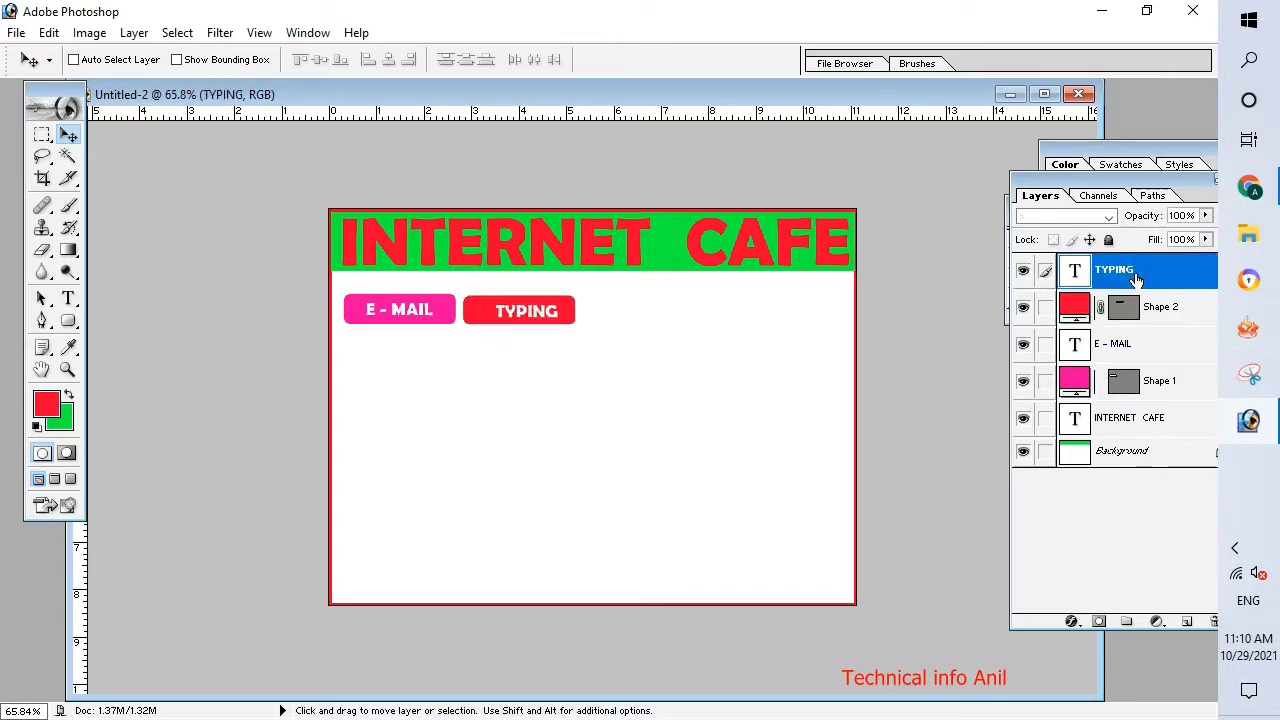
key(Left)
Duplicate the red rounded rectangle to the right of the TYPING button and change the copy's fill to blue (#024CF4).
click(1160, 307)
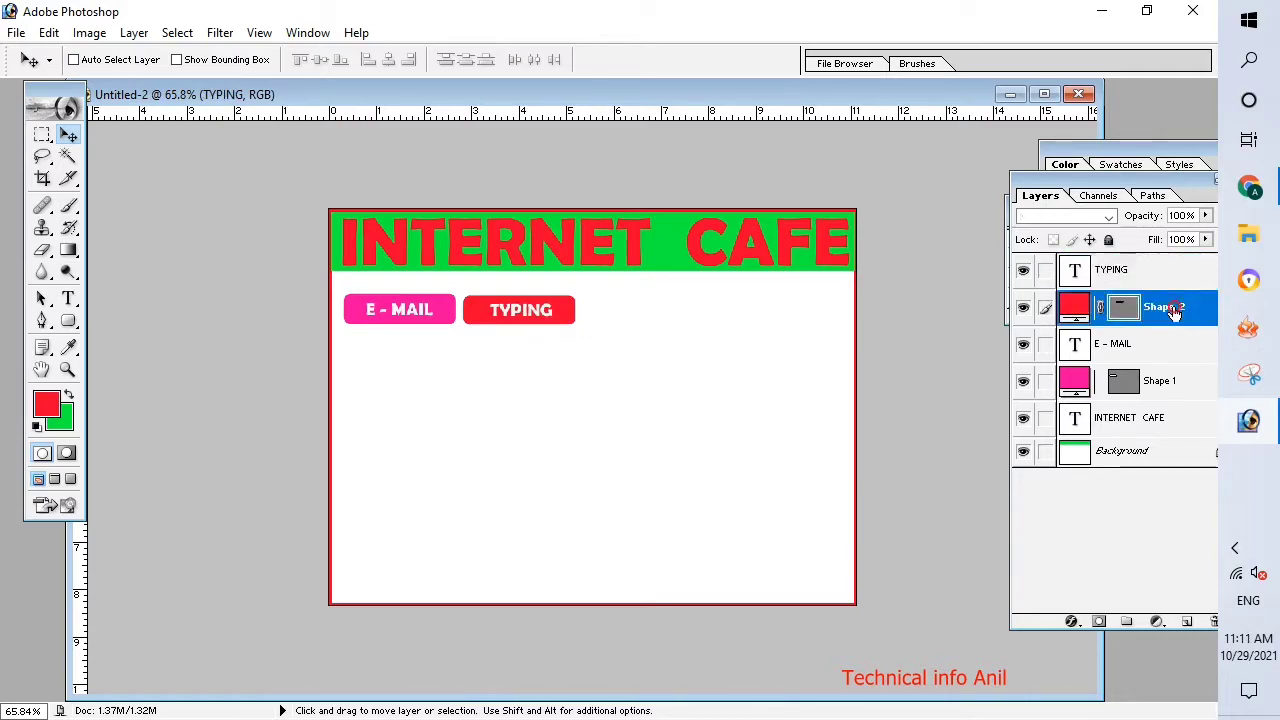
drag(568, 316, 681, 314)
key(Right)
key(Right)
key(Right)
key(Right)
key(Right)
key(Right)
key(Right)
key(Right)
key(Right)
key(Right)
key(Right)
key(Right)
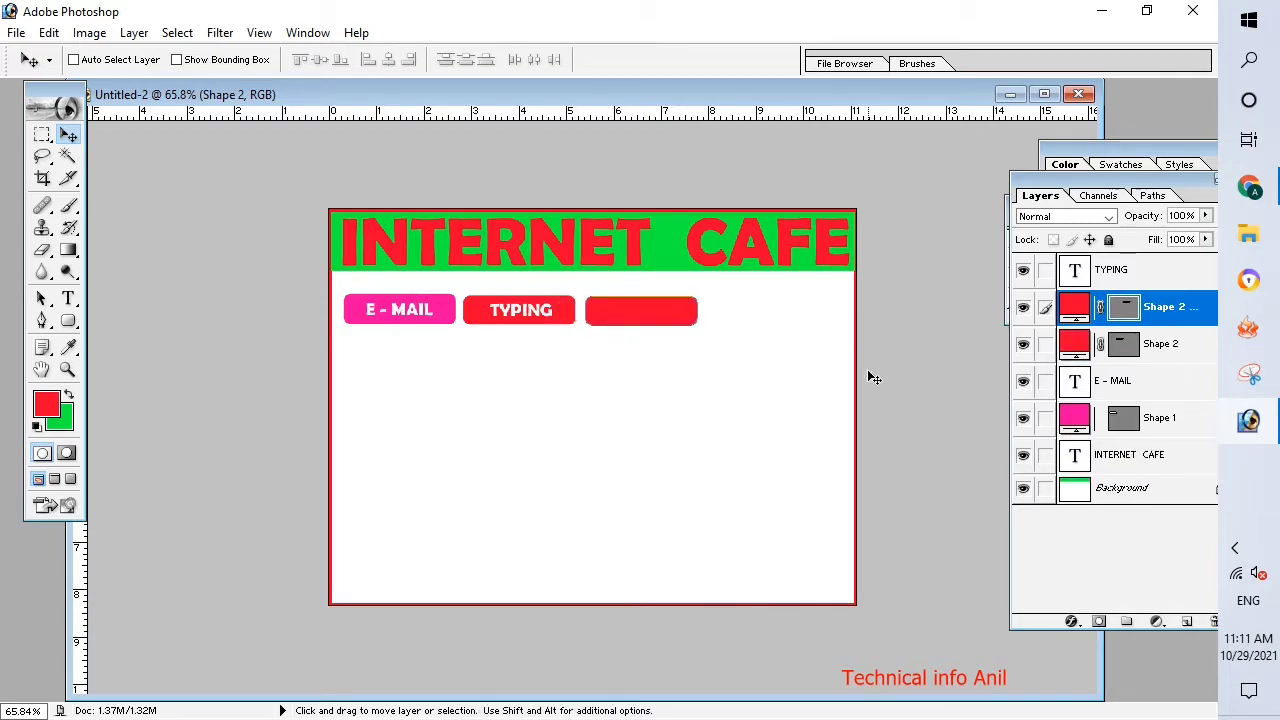
double_click(1074, 307)
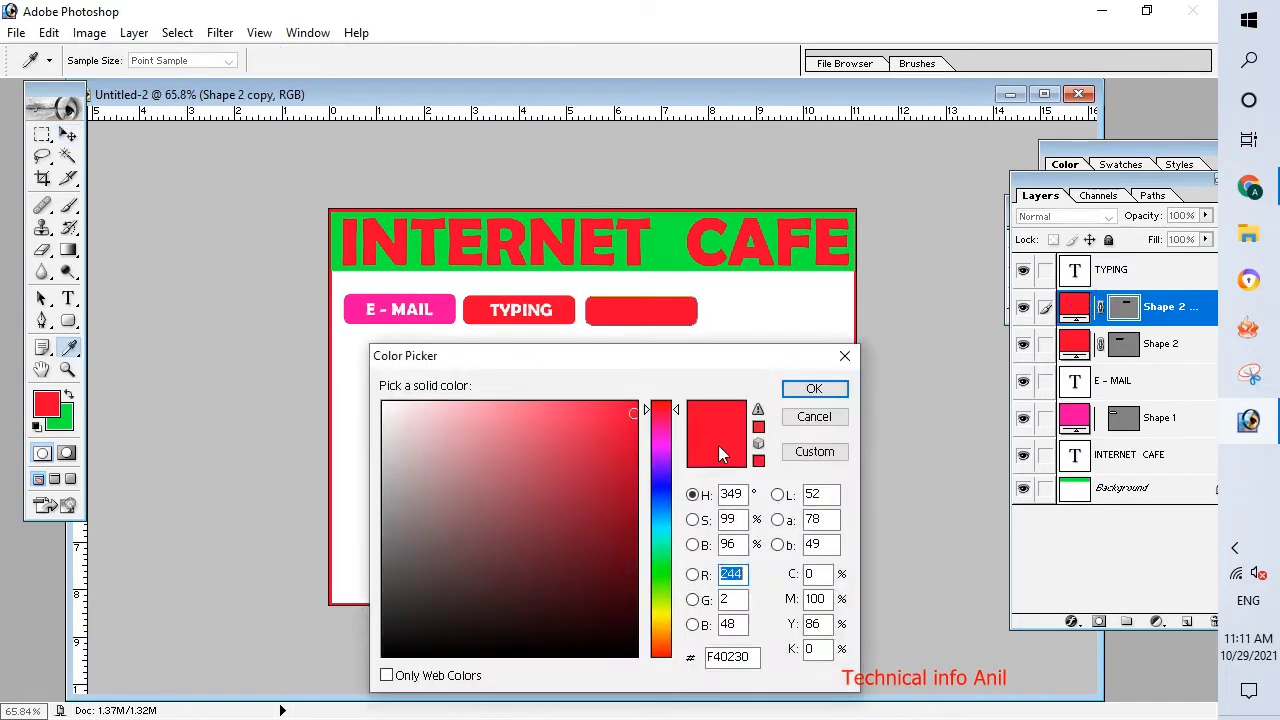
drag(670, 450, 668, 505)
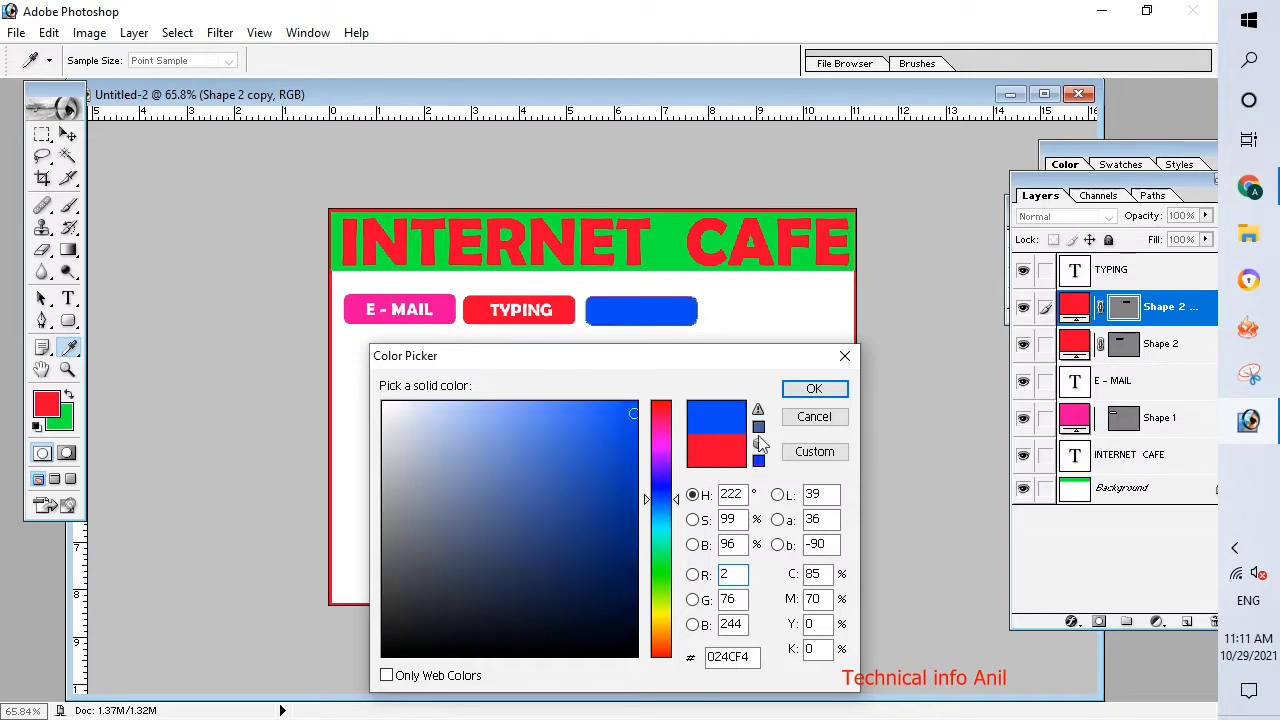
click(814, 389)
Enable a 3 px outside Stroke layer style on the blue rounded rectangle.
right_click(1076, 304)
click(1199, 294)
right_click(1183, 307)
click(1092, 332)
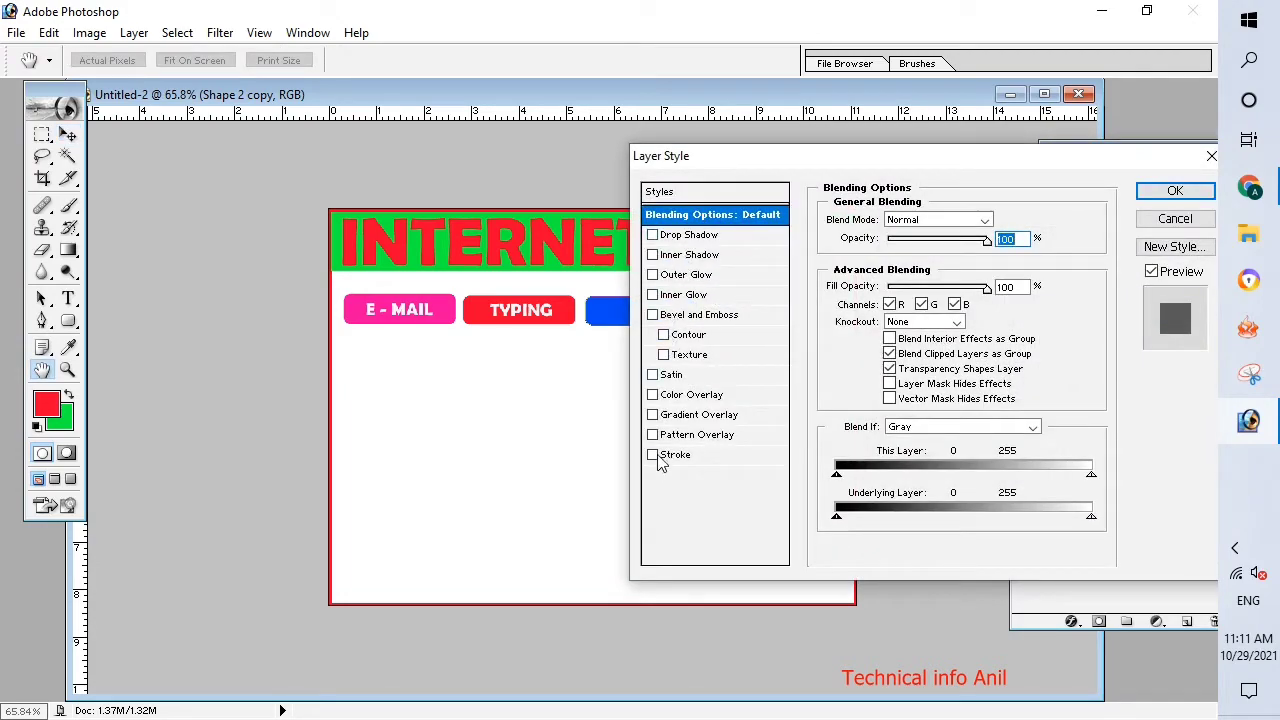
click(652, 455)
click(652, 455)
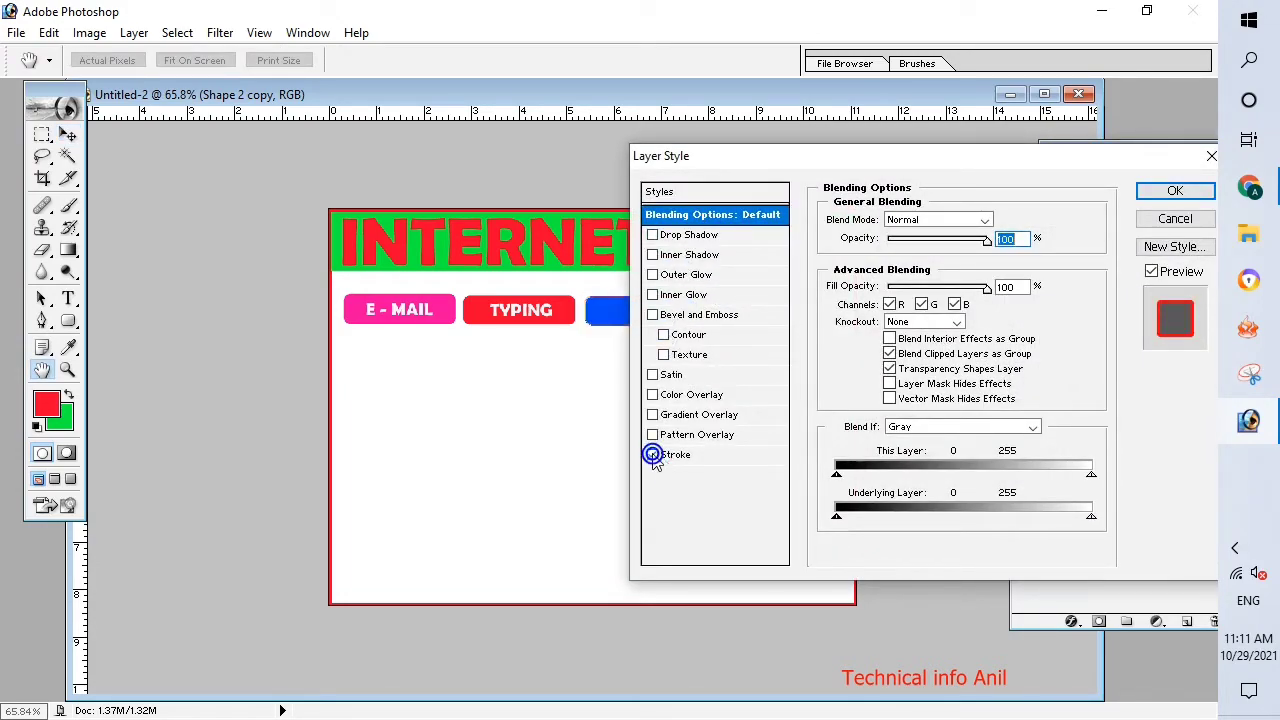
click(689, 455)
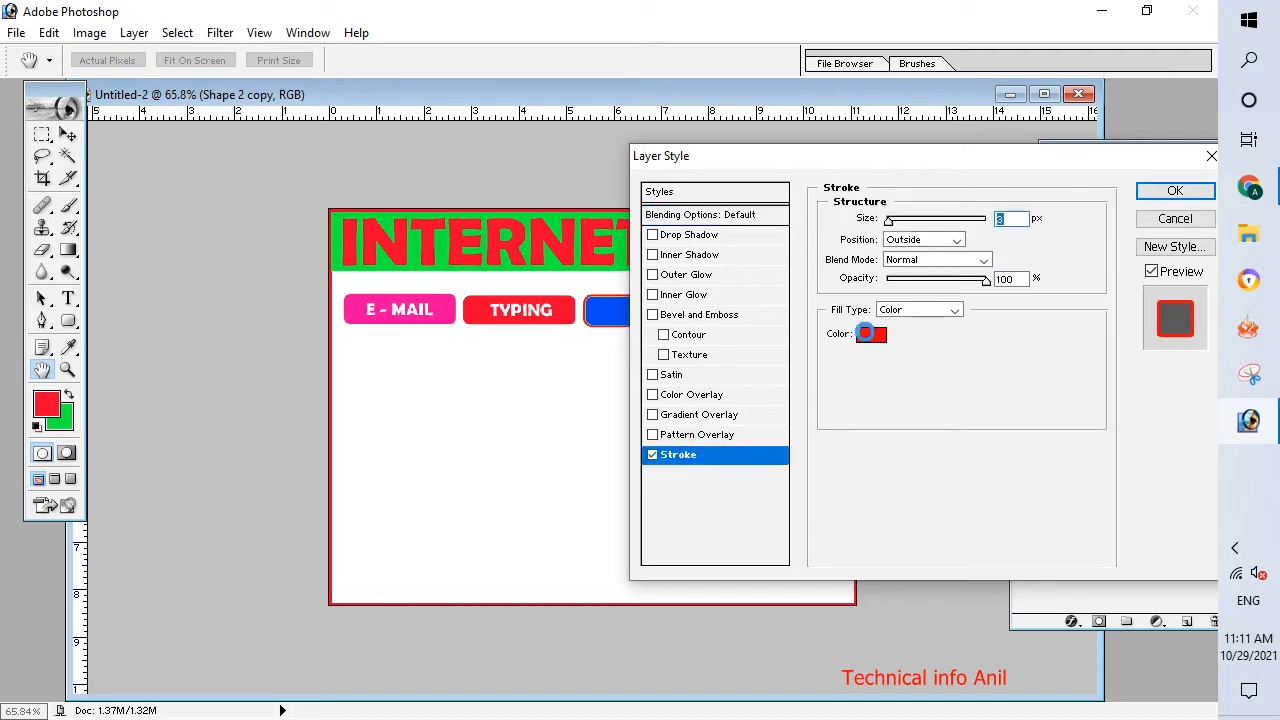
Change the blue rectangle's stroke color to a pinkish red and apply the layer style.
click(870, 334)
drag(560, 356, 890, 338)
drag(988, 457, 992, 515)
drag(910, 468, 897, 445)
click(991, 385)
drag(993, 391, 992, 400)
click(956, 405)
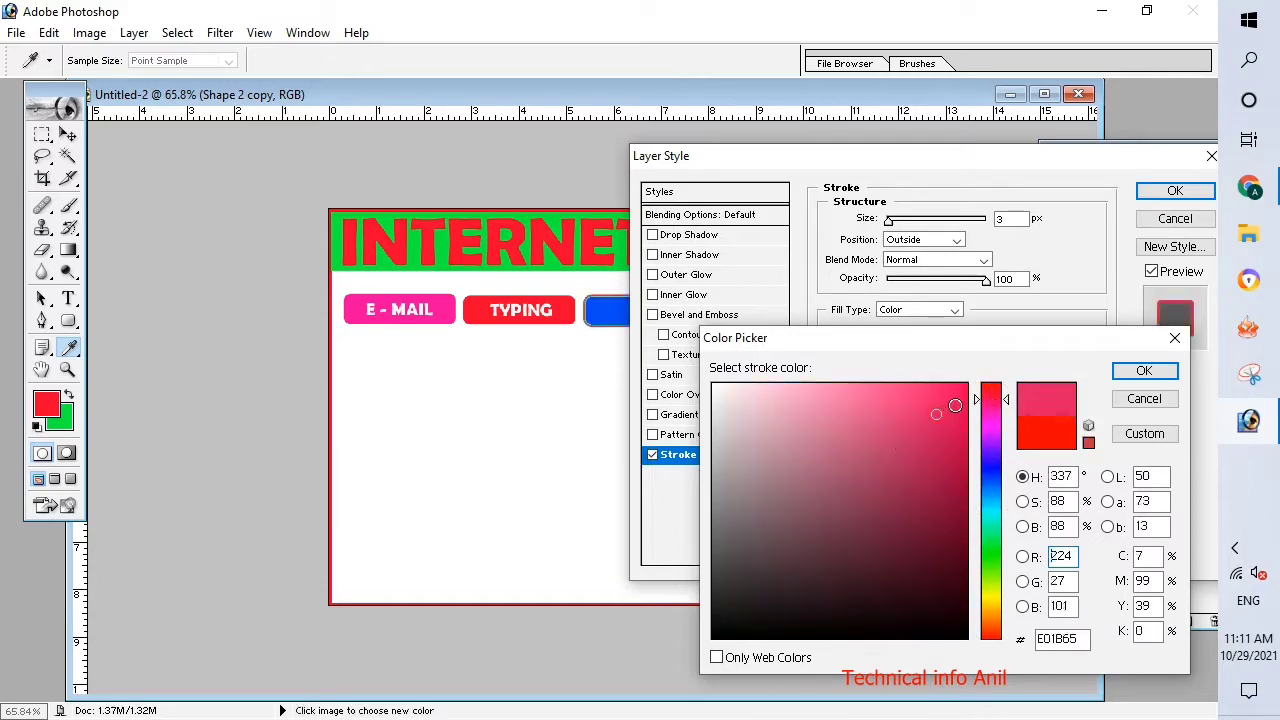
click(1144, 370)
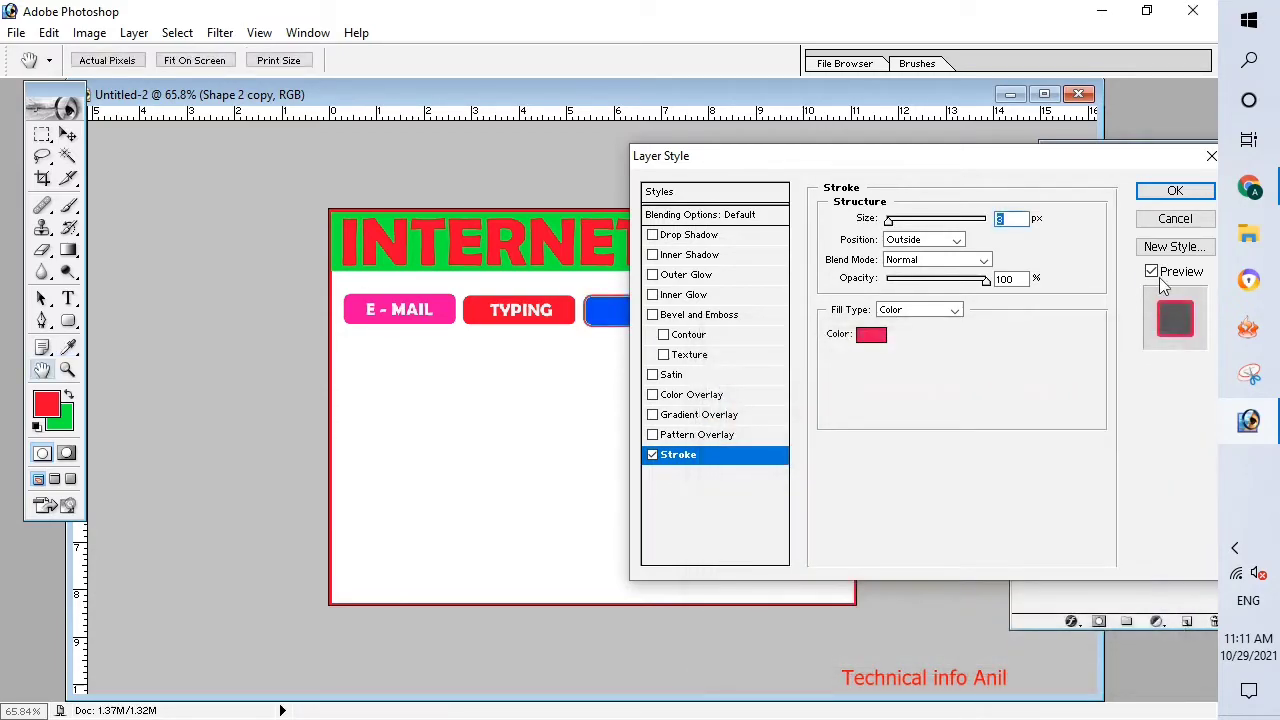
click(1175, 190)
Add the white text "JOB FORM" on the blue rounded rectangle and center it on the shape.
click(68, 297)
click(615, 313)
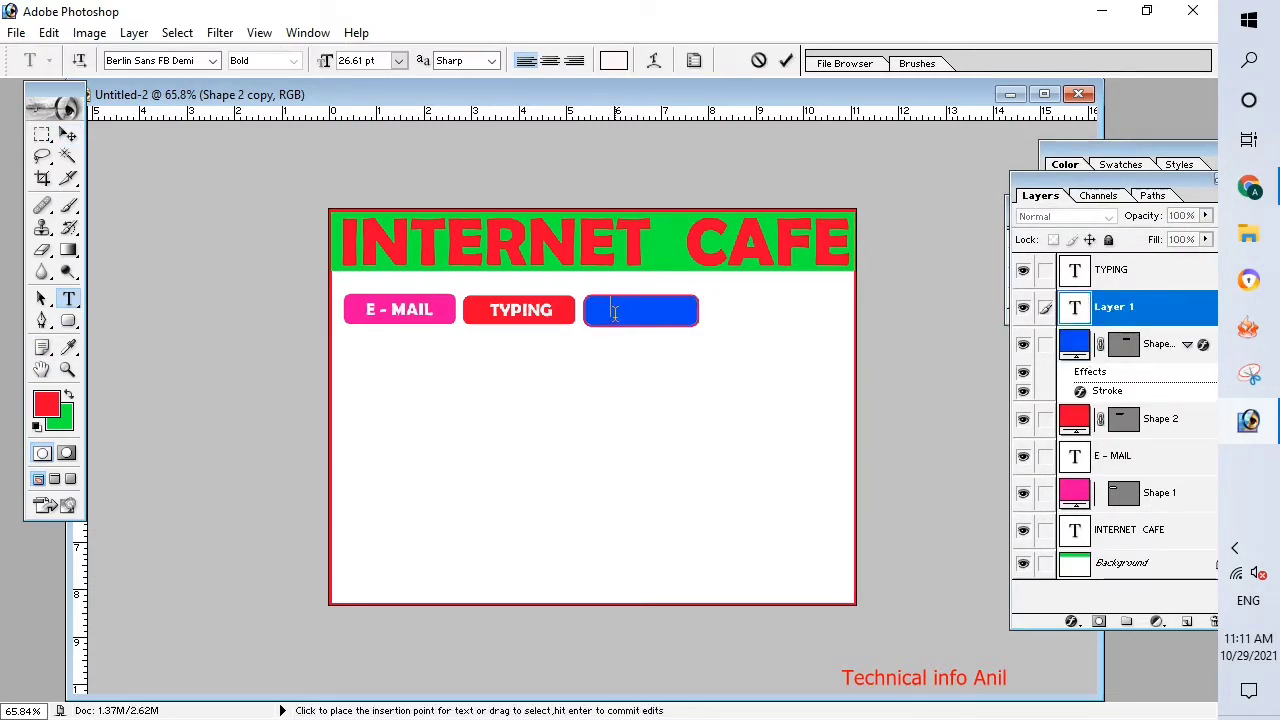
text(JOB FORM)
key(ctrl+Return)
key(v)
drag(658, 313, 651, 318)
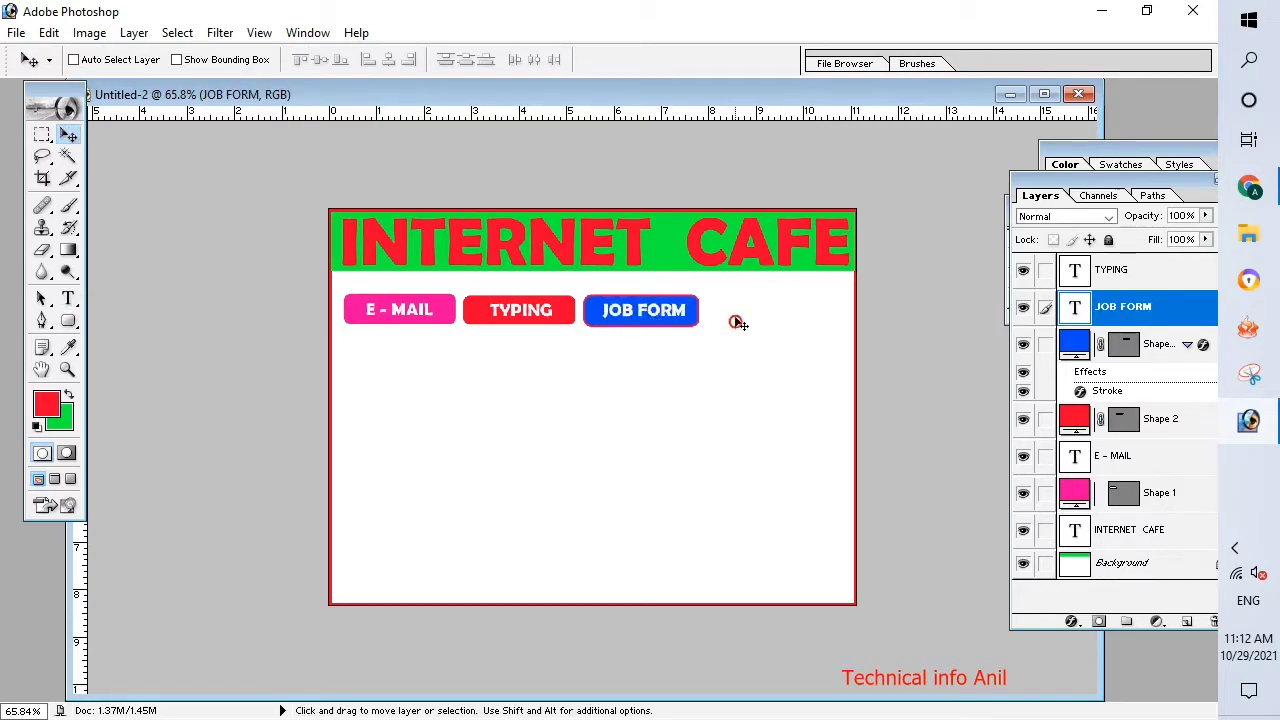
Duplicate the blue rounded rectangle to the right of JOB FORM and scale the copy to about 120% width and 112% height.
click(1130, 358)
mouse_move(667, 320)
mouse_down()
mouse_move(803, 317)
mouse_move(838, 330)
mouse_move(855, 312)
mouse_move(849, 325)
mouse_up()
key(ctrl+t)
drag(713, 309, 711, 310)
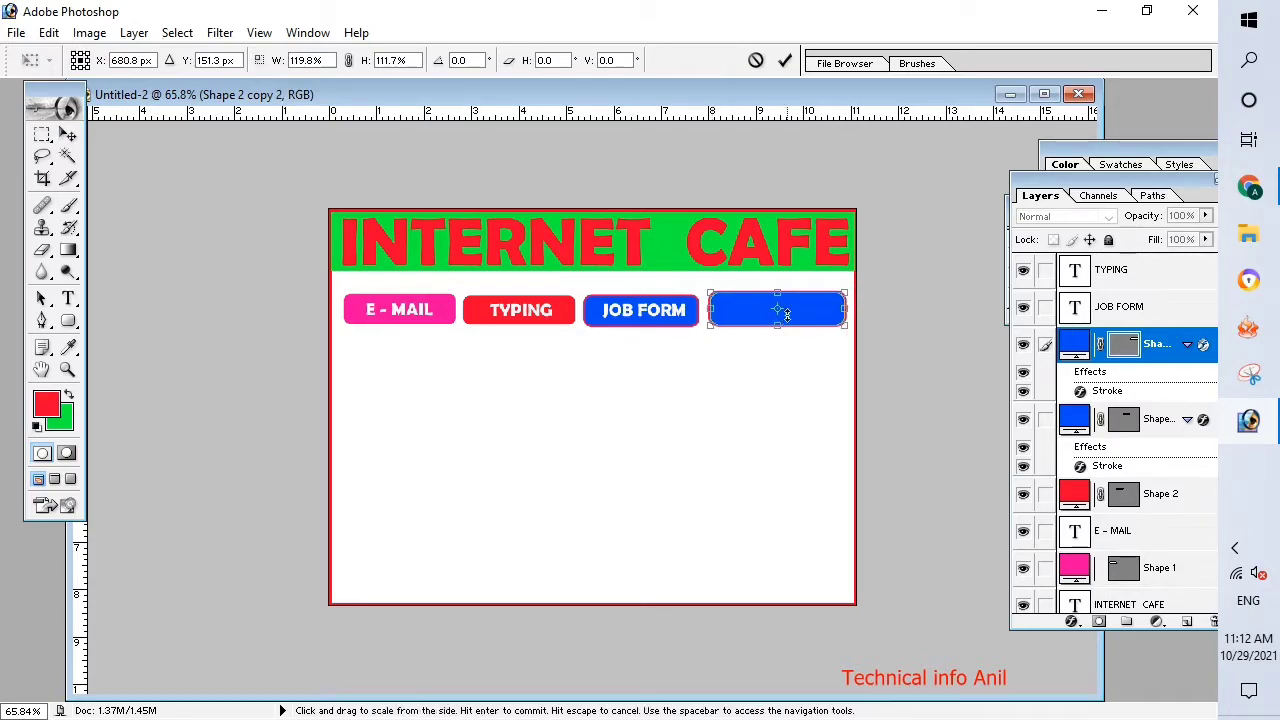
key(Return)
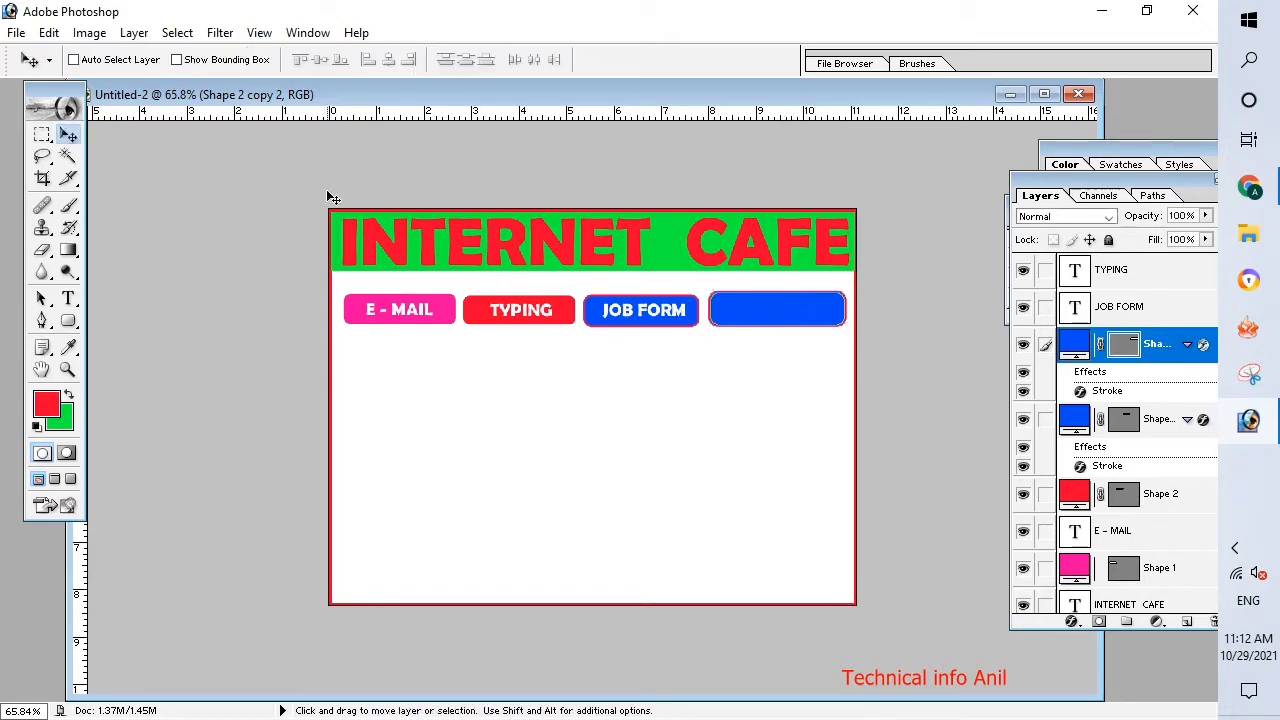
Add the white text "EXAM FORM" on the larger blue rectangle and move it slightly down to center it vertically.
click(68, 298)
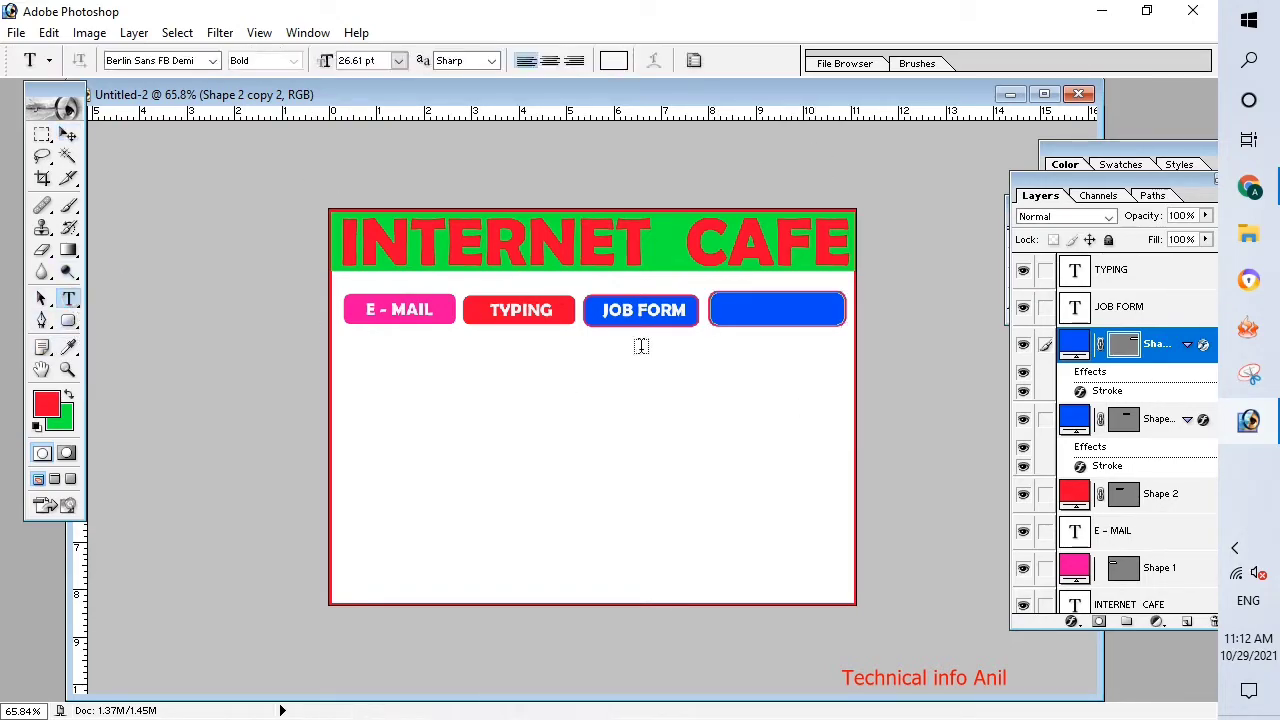
click(731, 309)
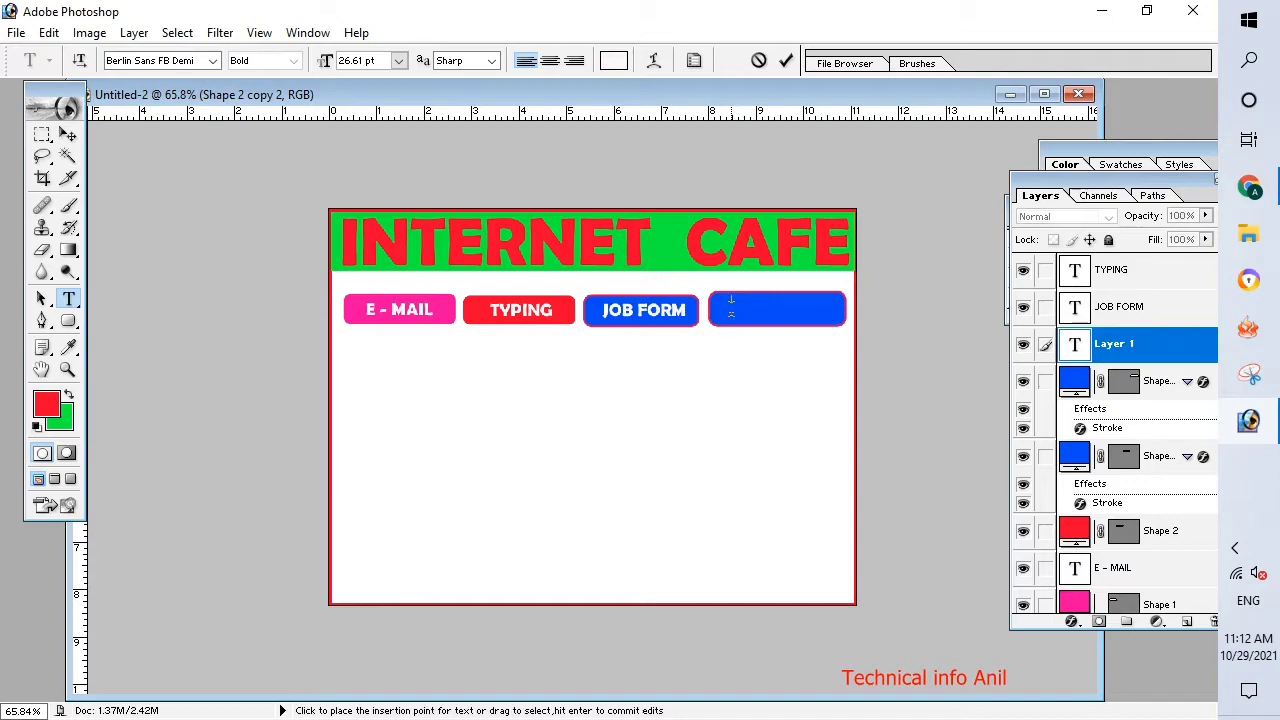
text(EXAM)
text(FORM)
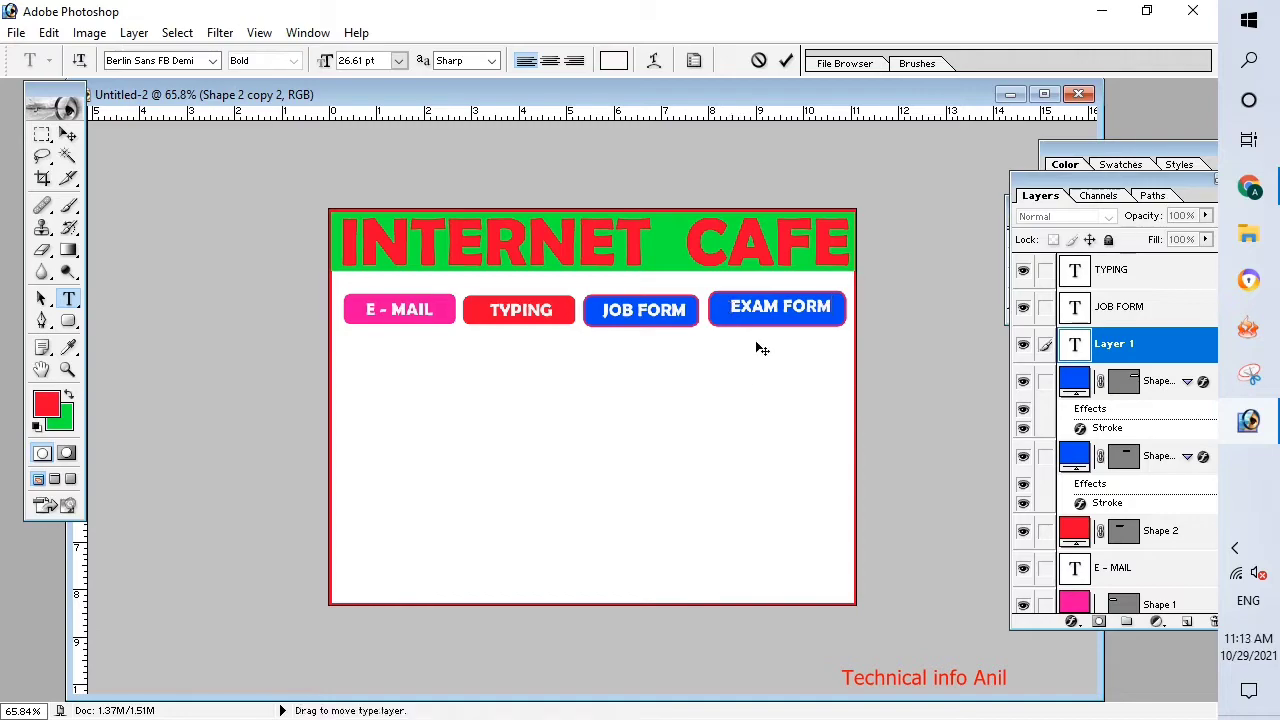
drag(760, 340, 760, 344)
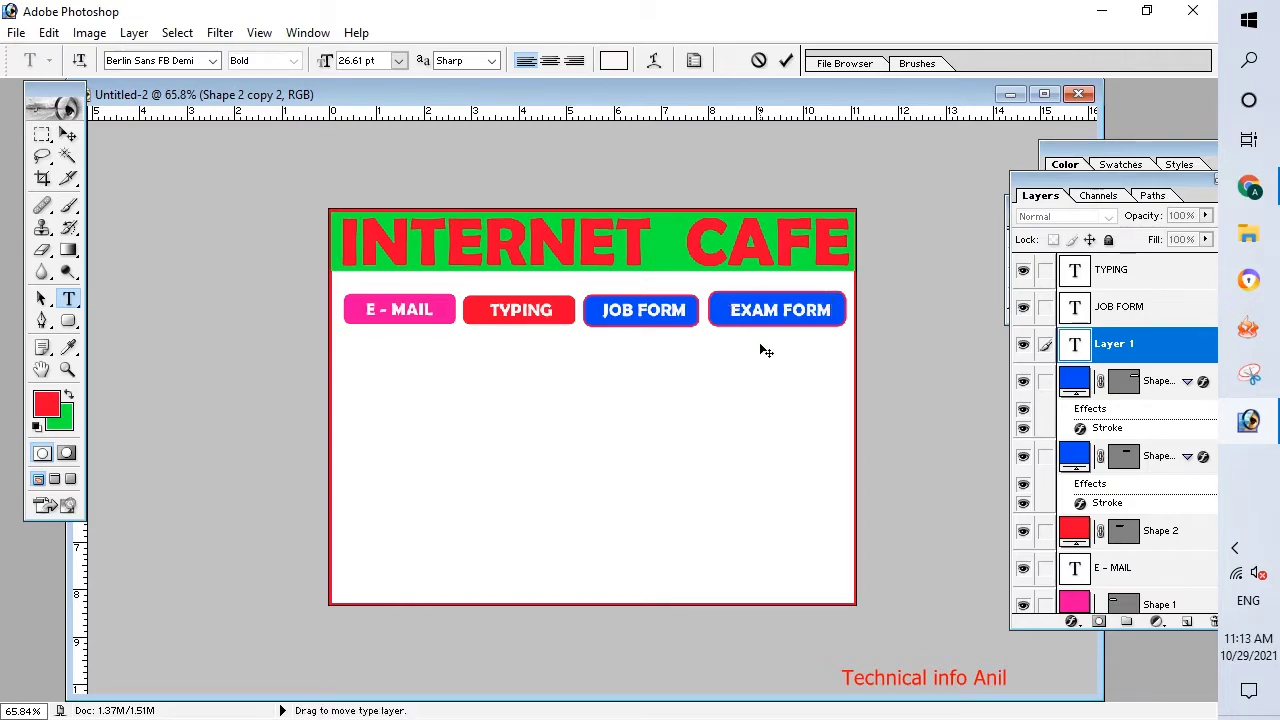
click(67, 134)
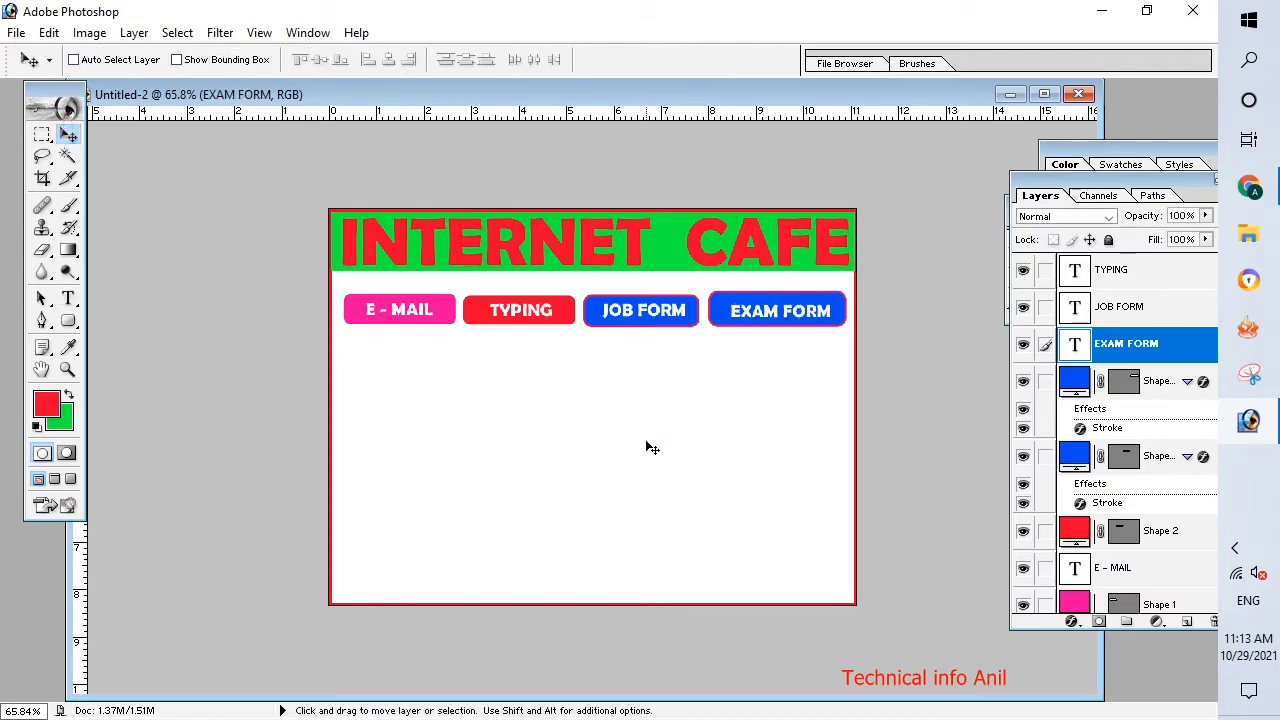
Change the fill color of the rounded rectangle behind EXAM FORM to bright magenta pink.
click(1148, 405)
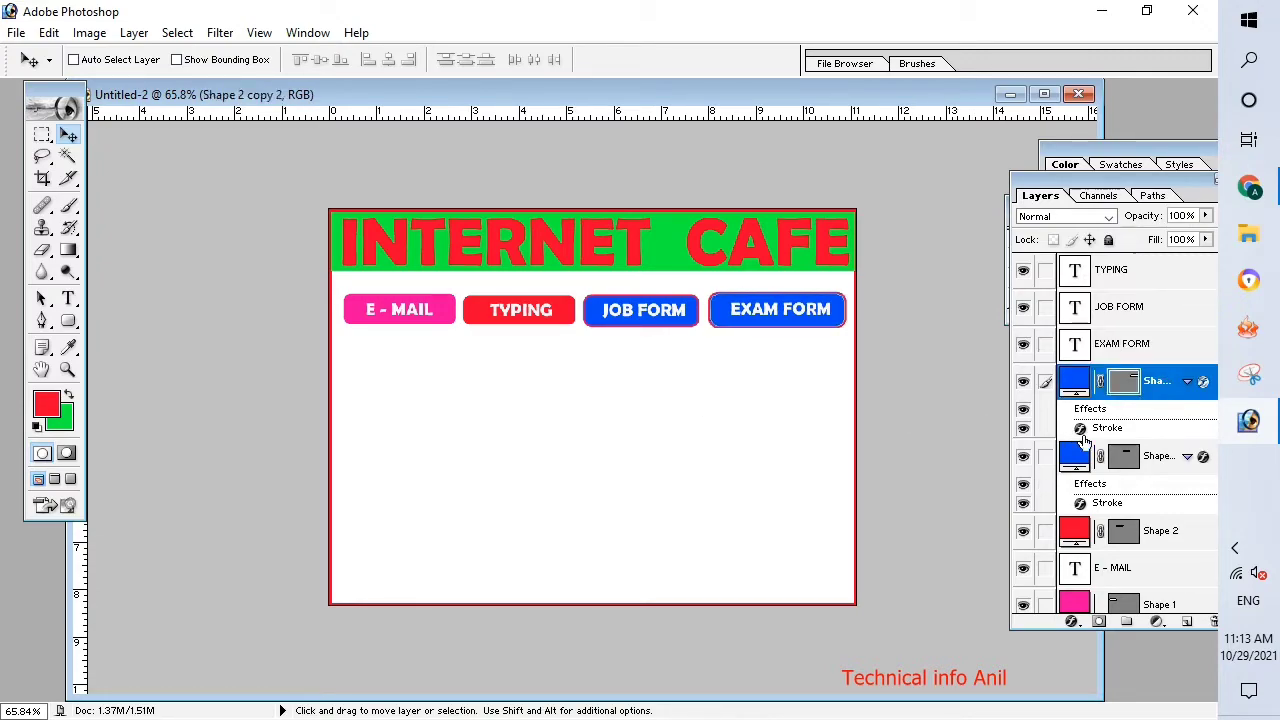
double_click(1075, 382)
click(989, 556)
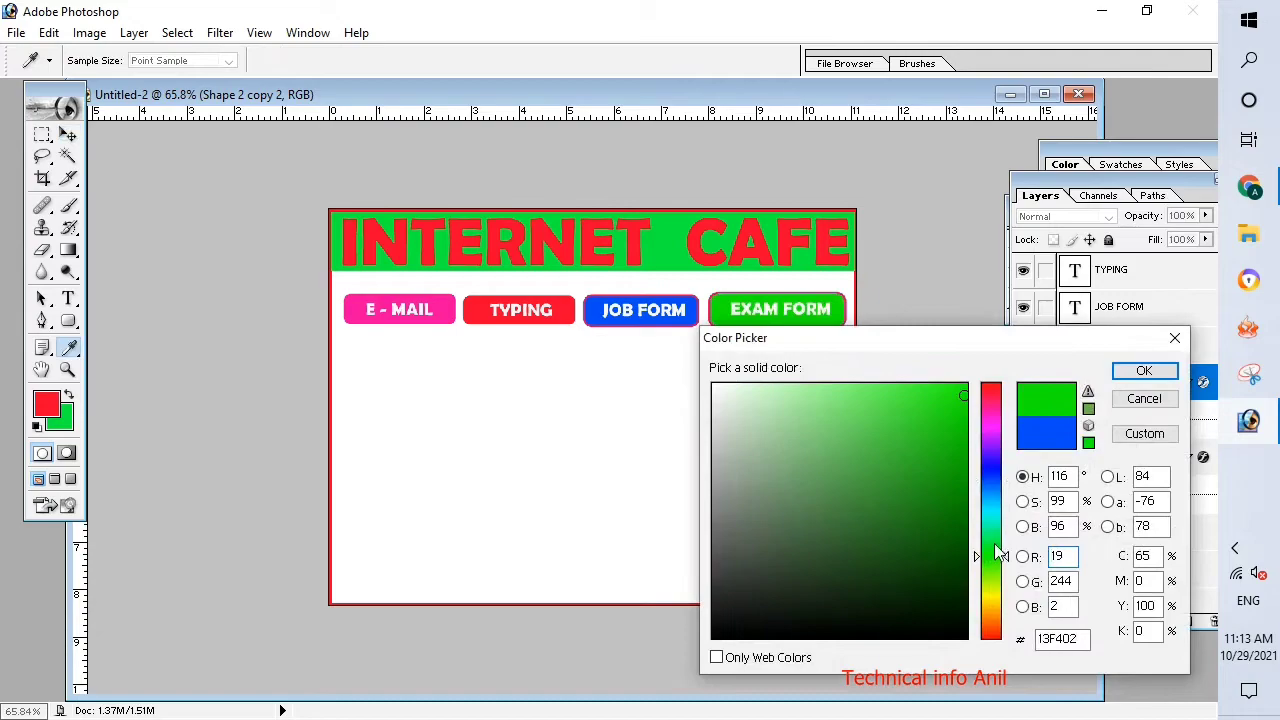
click(989, 602)
click(986, 632)
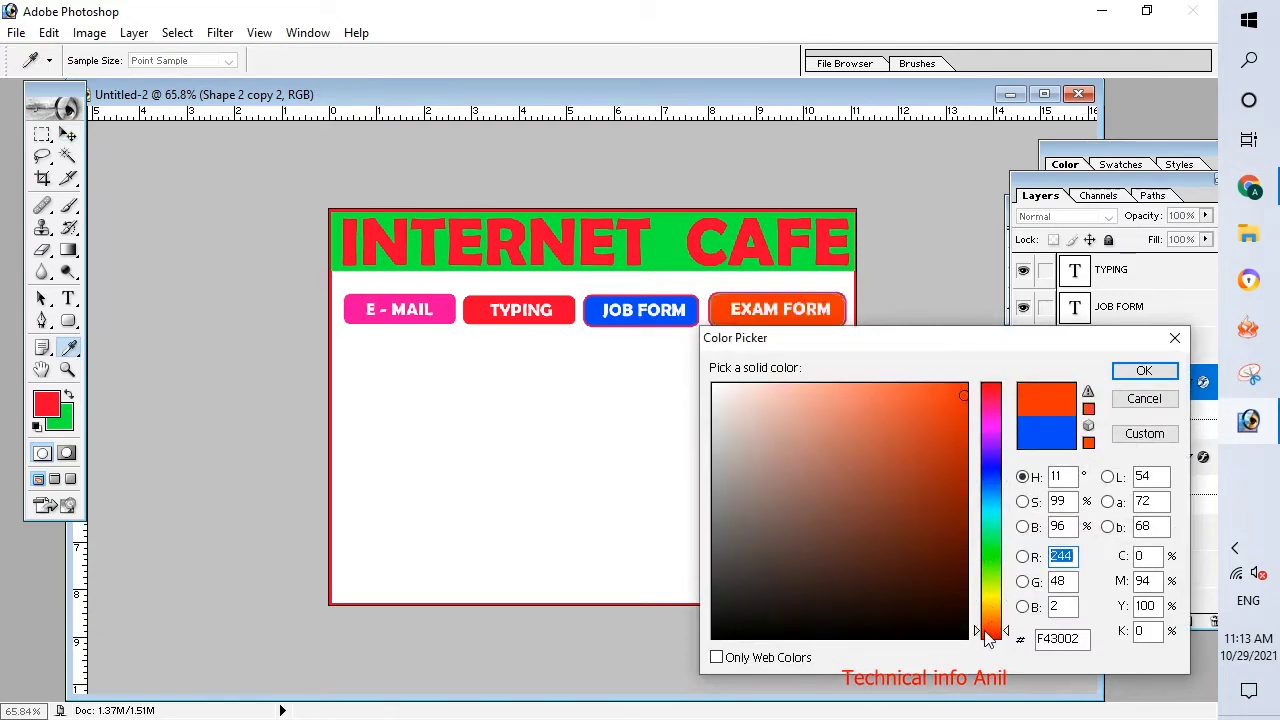
click(989, 420)
click(1143, 372)
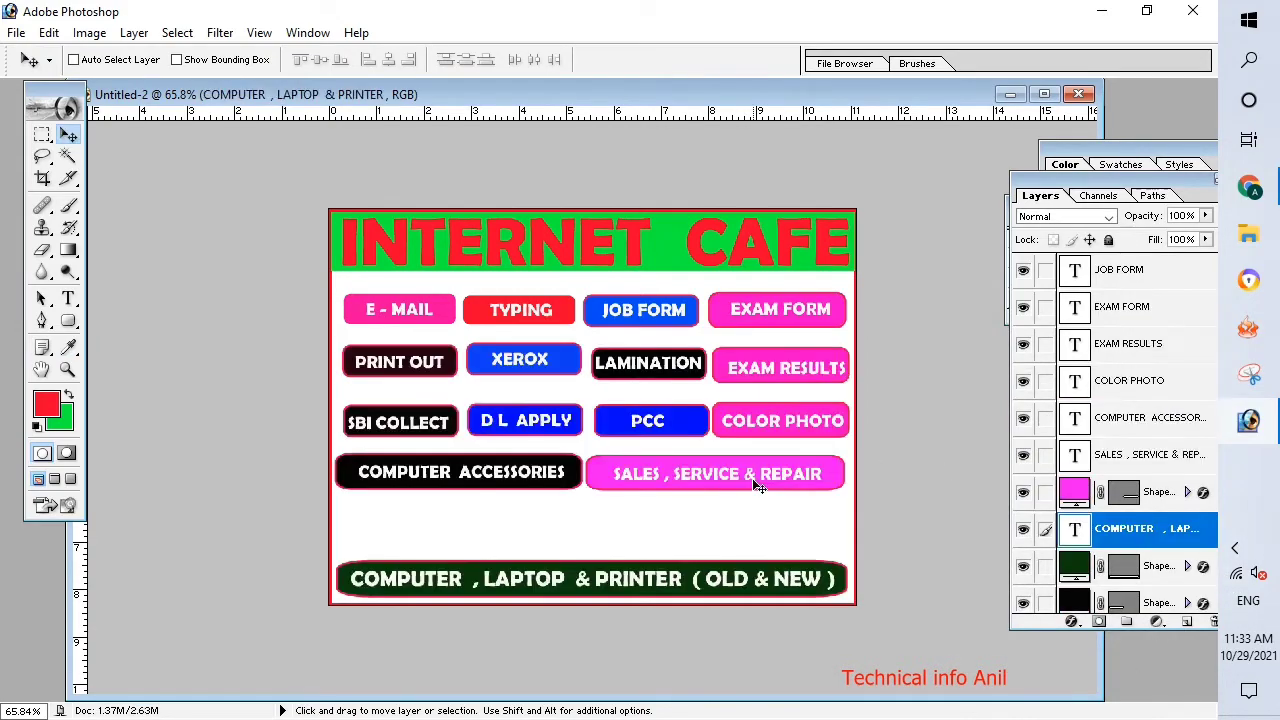
Duplicate the pink SALES, SERVICE & REPAIR rectangle into the empty row below and widen the copy to about 190%.
click(1088, 487)
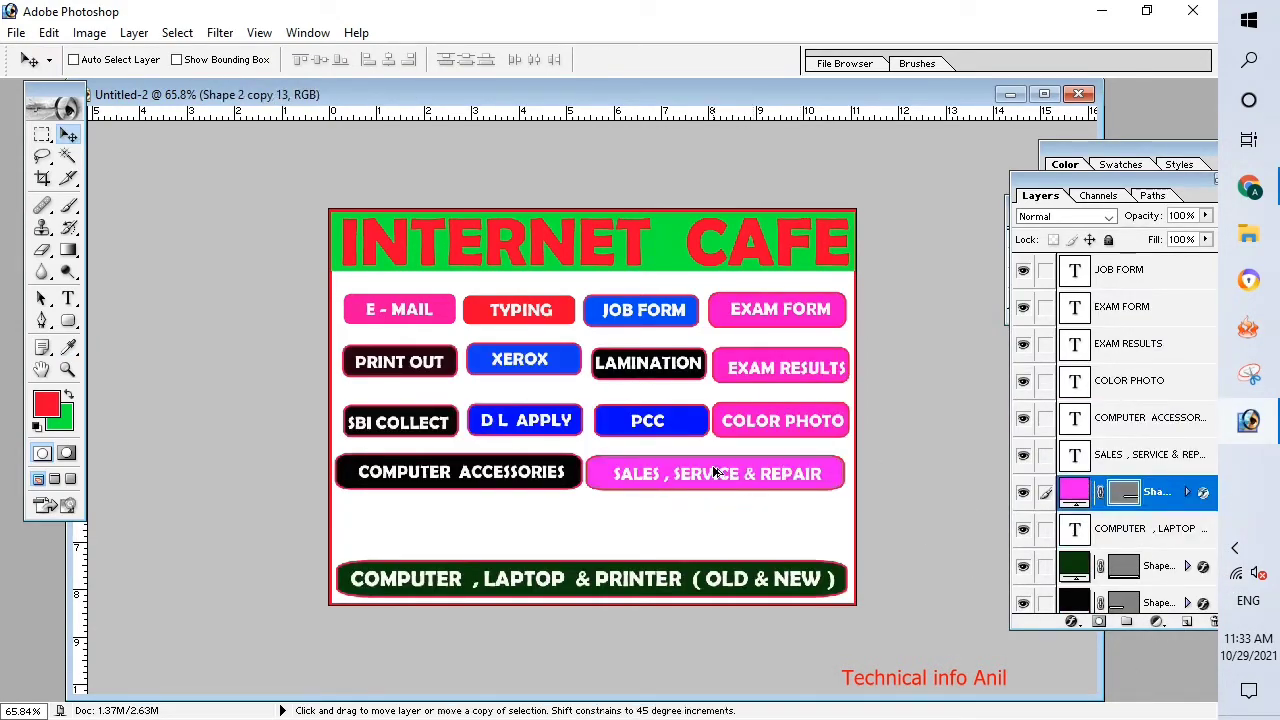
drag(716, 473, 471, 521)
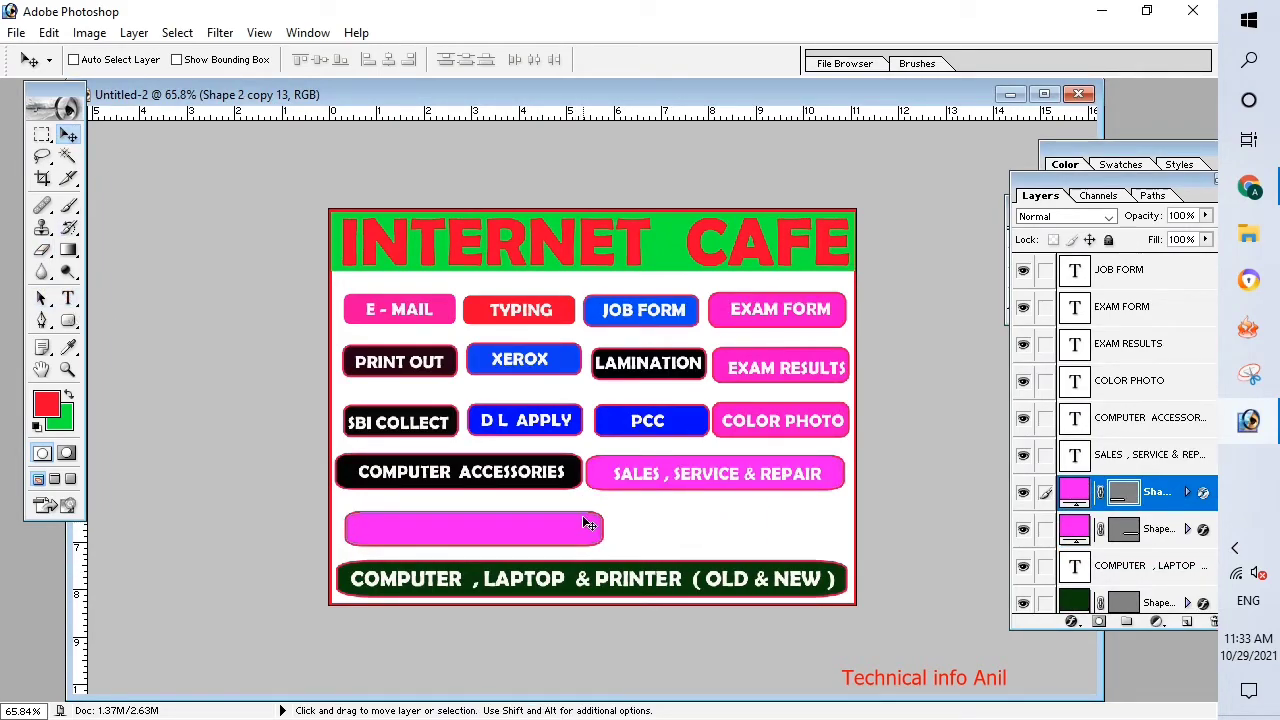
key(ctrl+t)
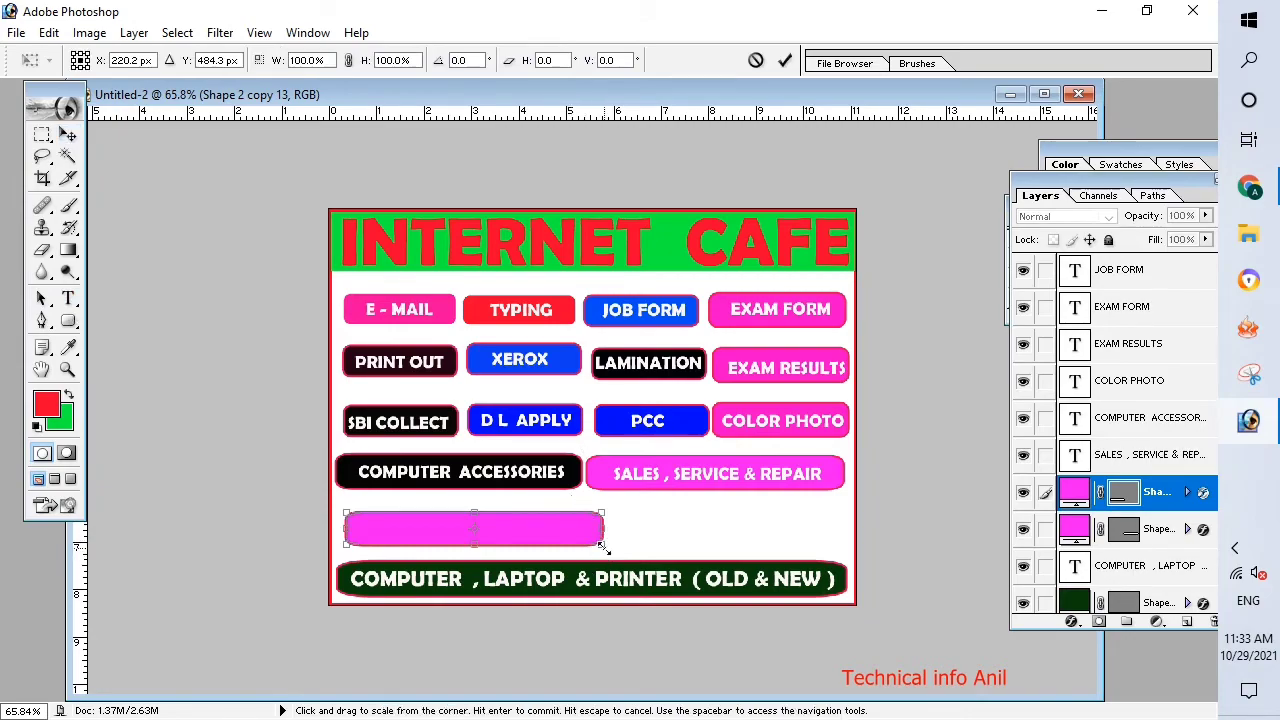
drag(603, 528, 830, 528)
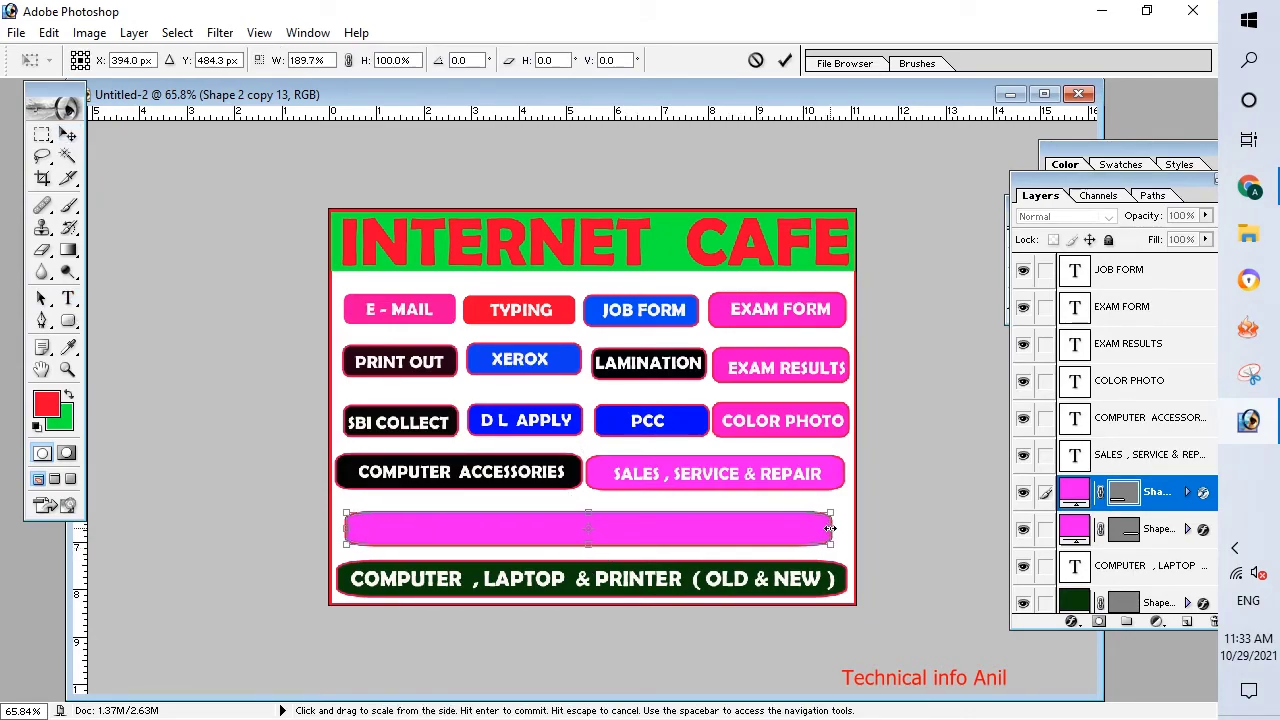
key(Return)
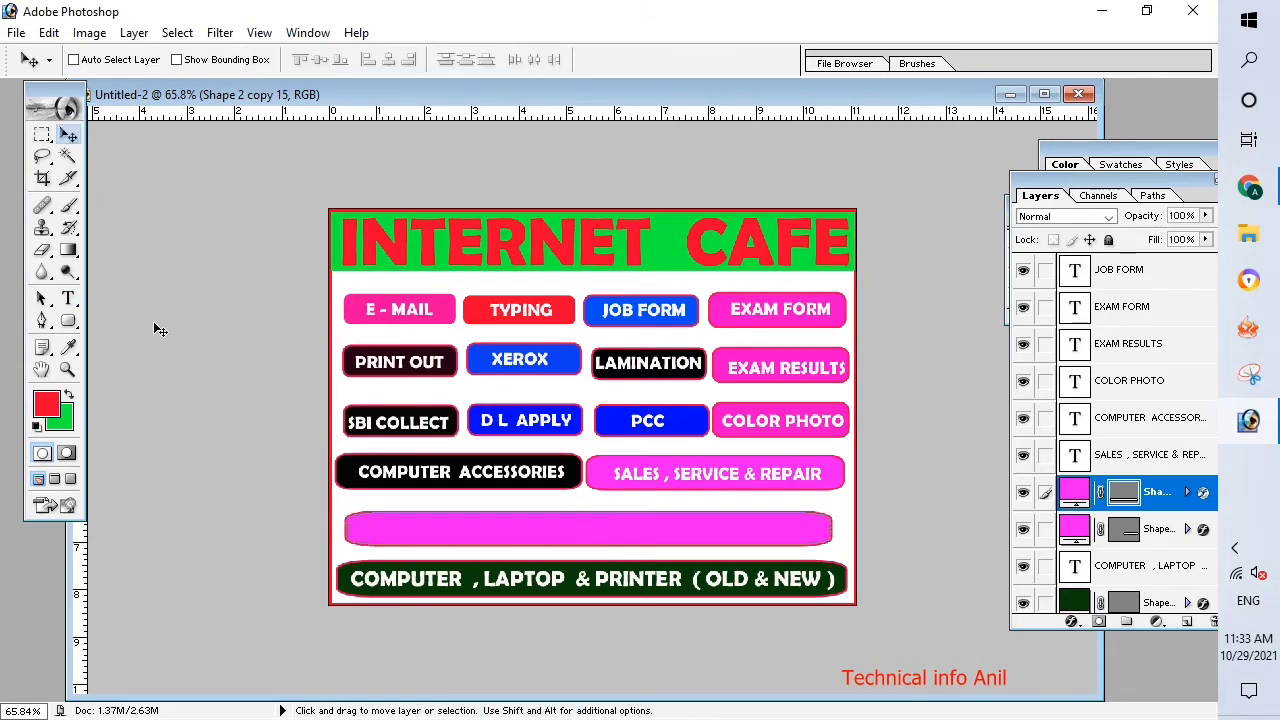
Add the white text "DIGITAL MARKETING COMMON DIGITAL SERVICE" on the wide empty pink rectangle and center it there.
key(t)
click(371, 528)
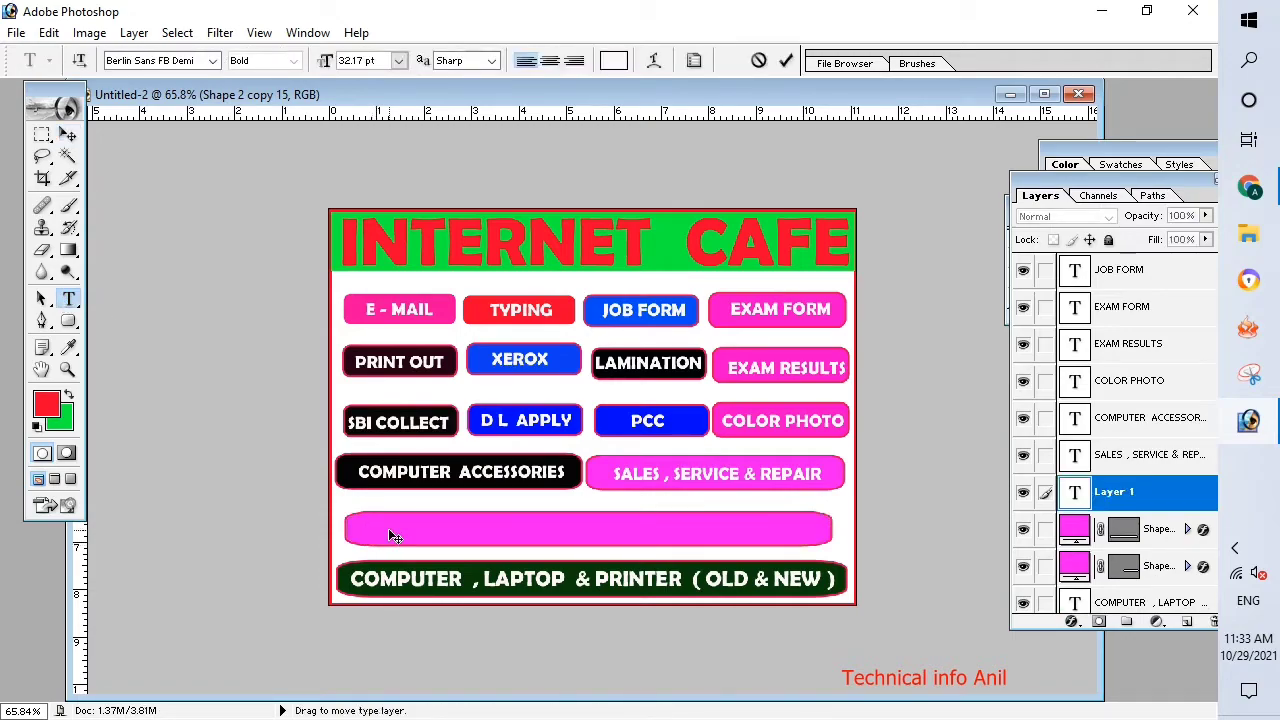
text(DIGITAL MARKE)
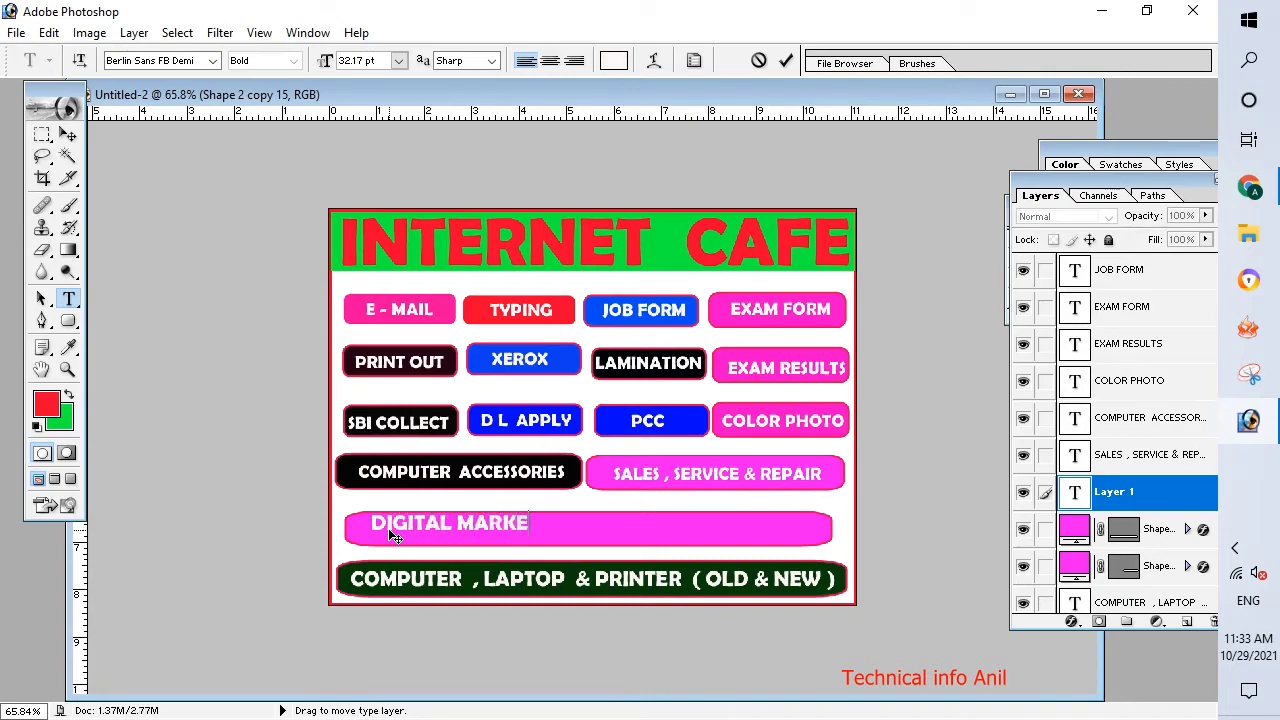
text(TING CO)
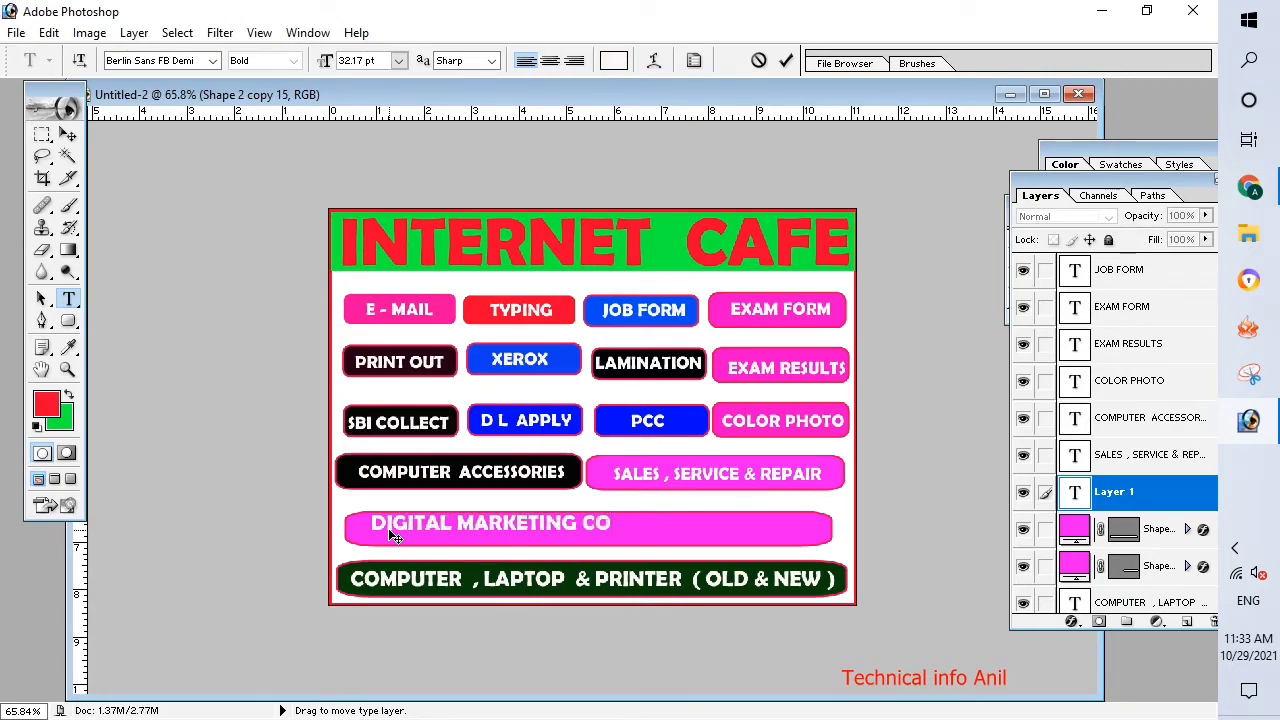
text(MMON DIGIT)
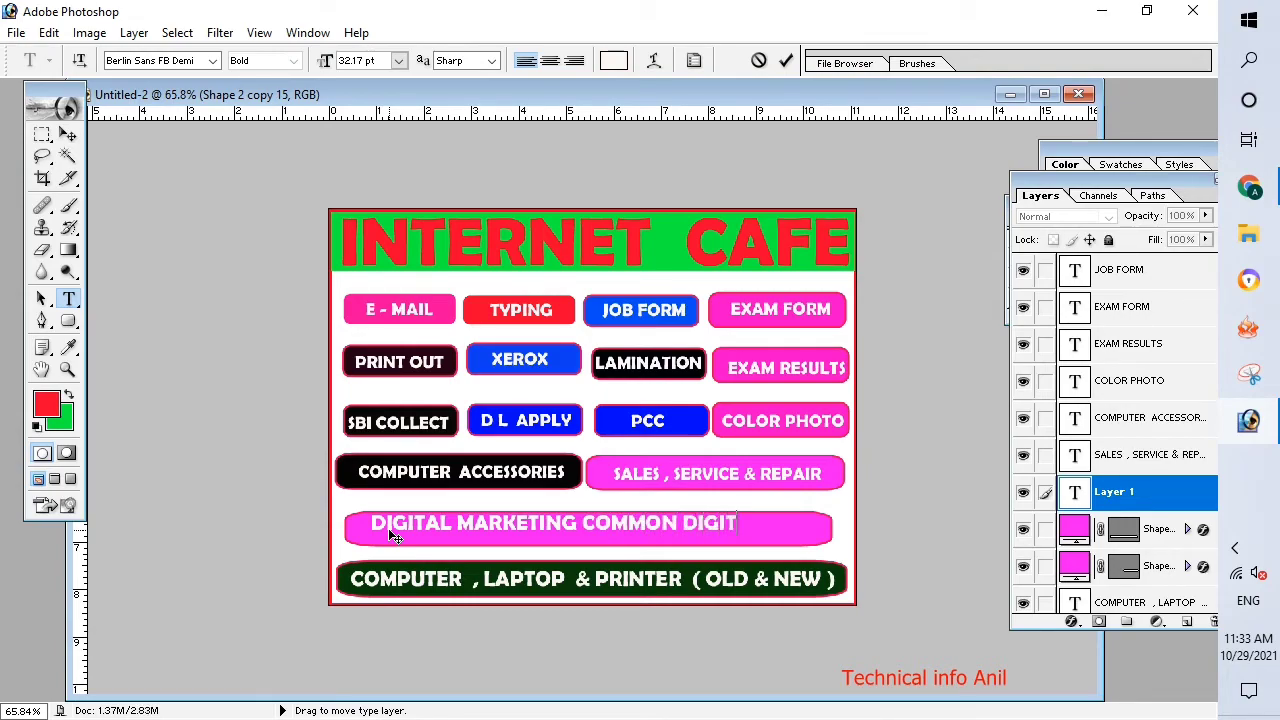
text(AL SERVIC)
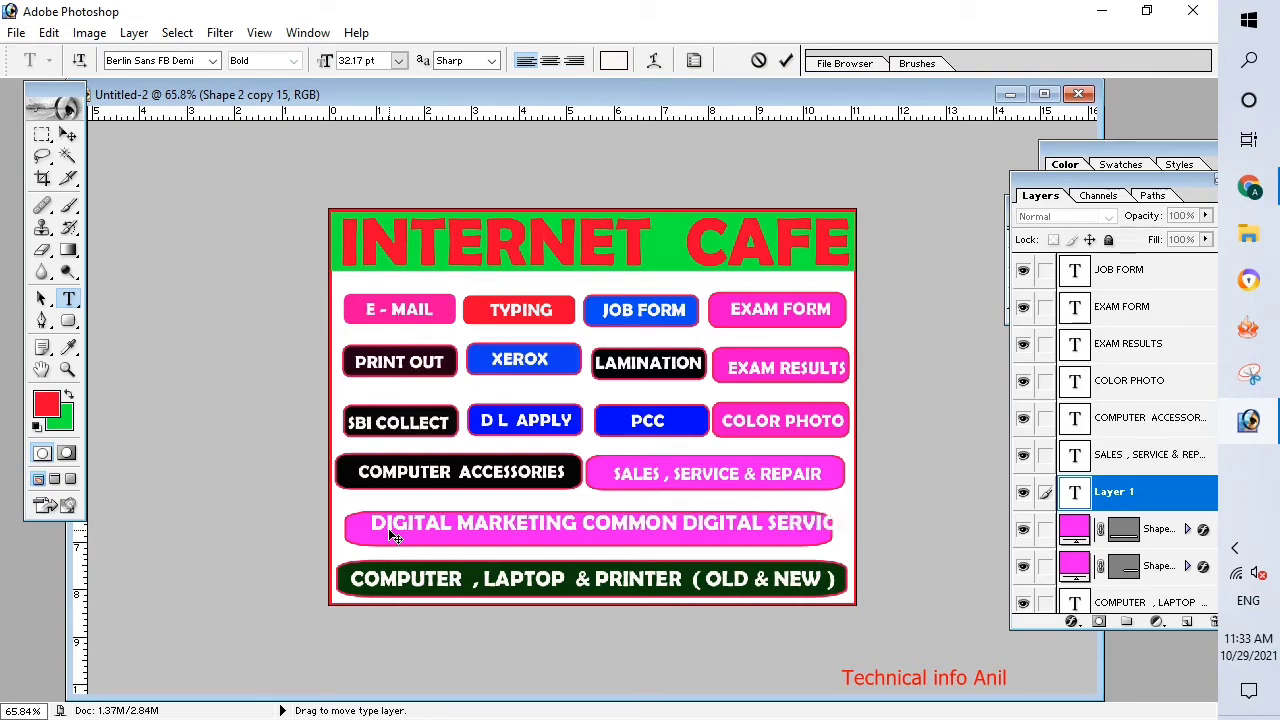
text(E)
drag(499, 541, 482, 542)
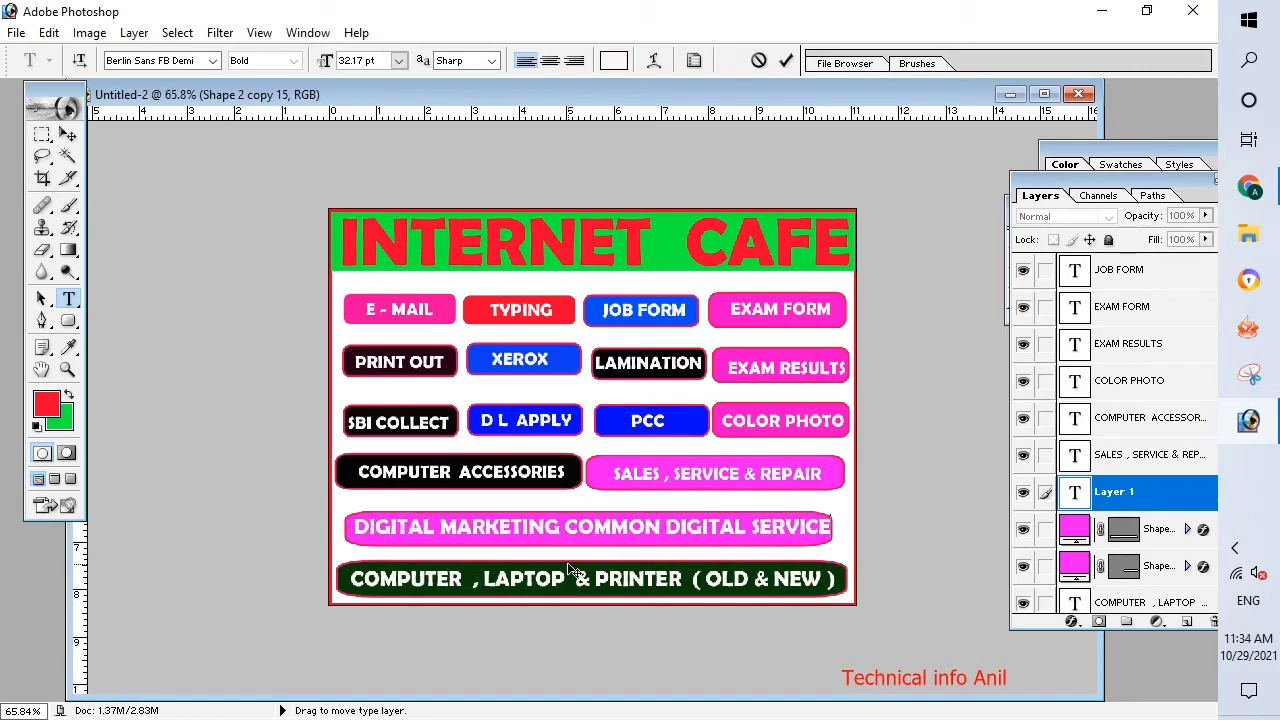
click(67, 134)
key(Down)
key(Down)
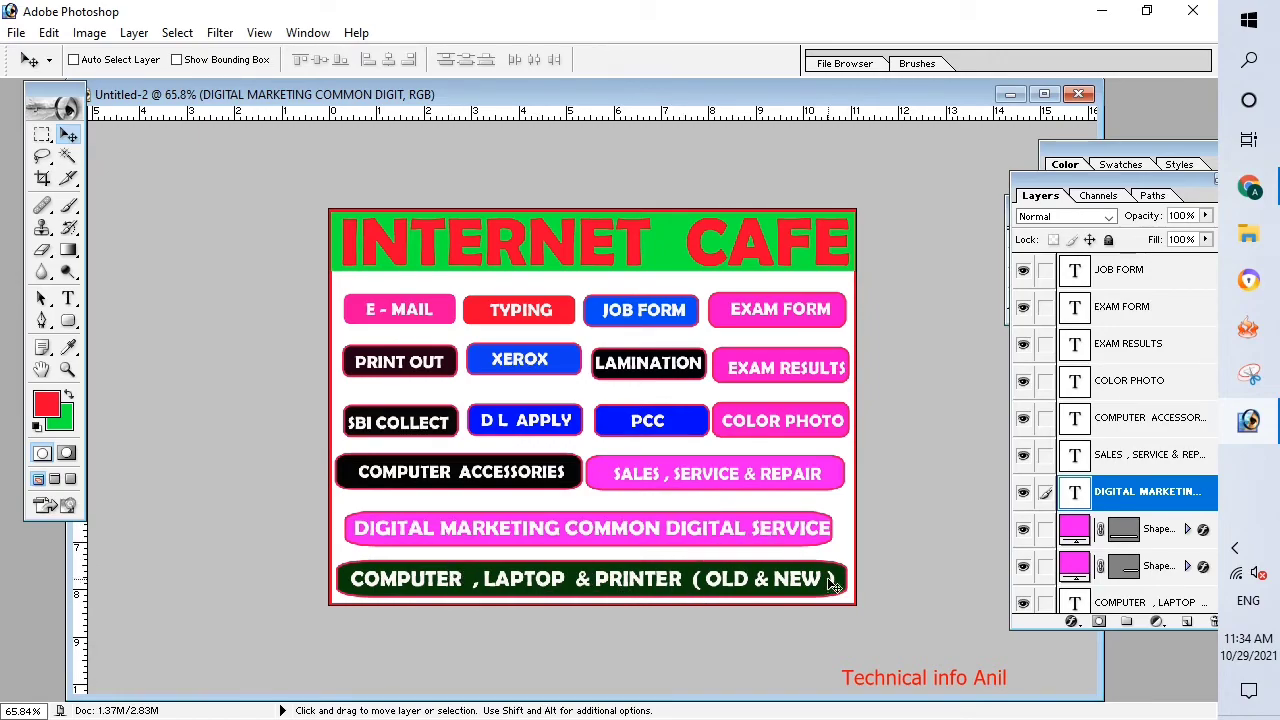
Widen the pink rectangle behind DIGITAL MARKETING COMMON DIGITAL SERVICE slightly on both sides to give the text side margins.
click(1187, 529)
click(1165, 530)
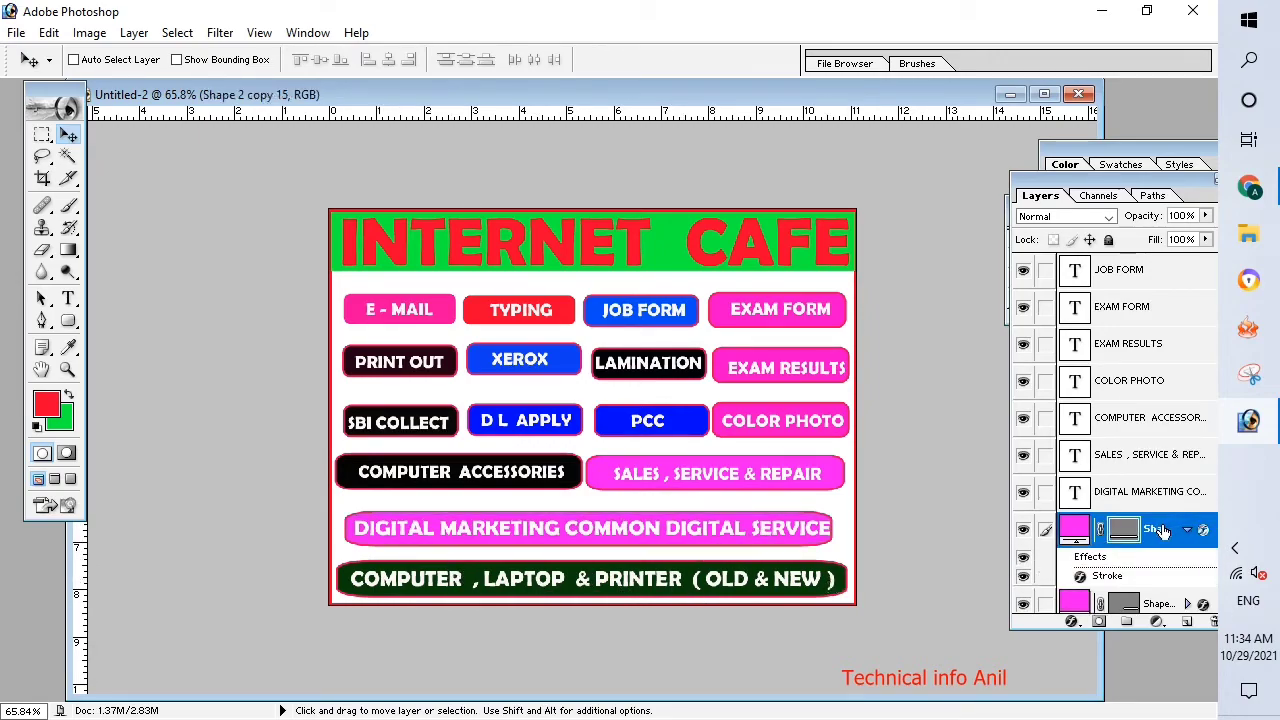
key(ctrl+t)
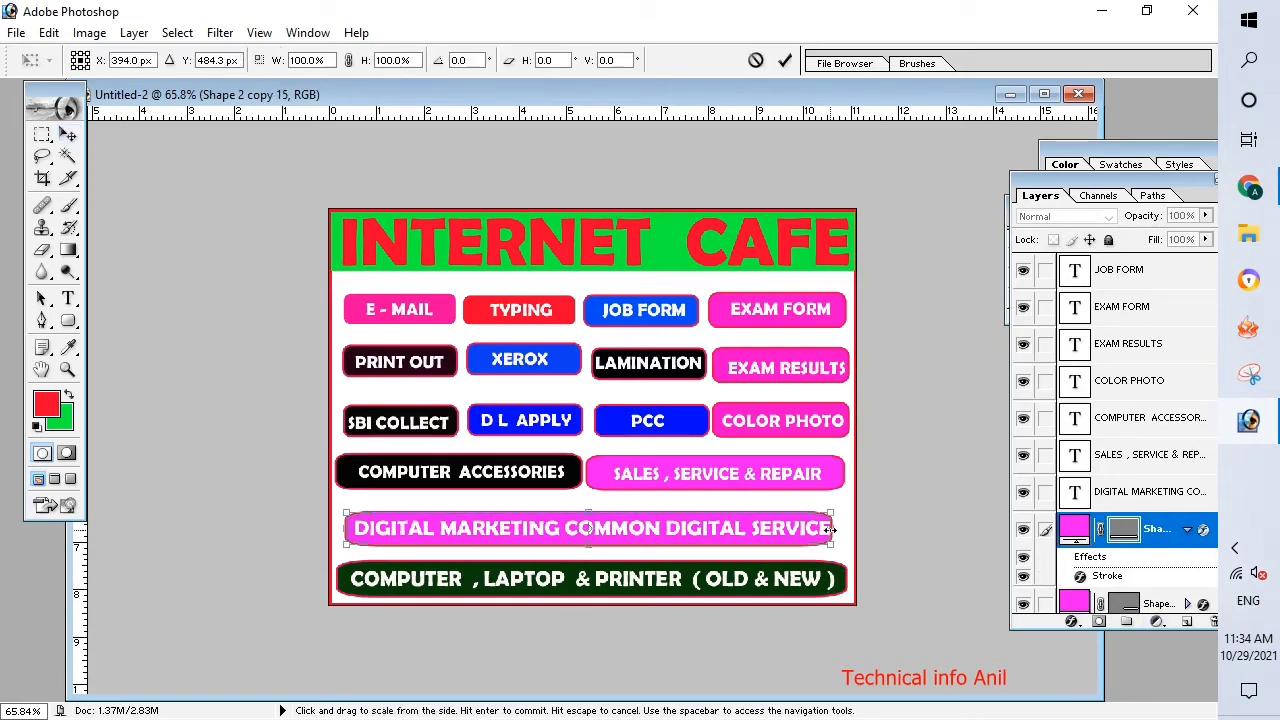
drag(831, 529, 840, 529)
drag(345, 529, 337, 528)
key(Return)
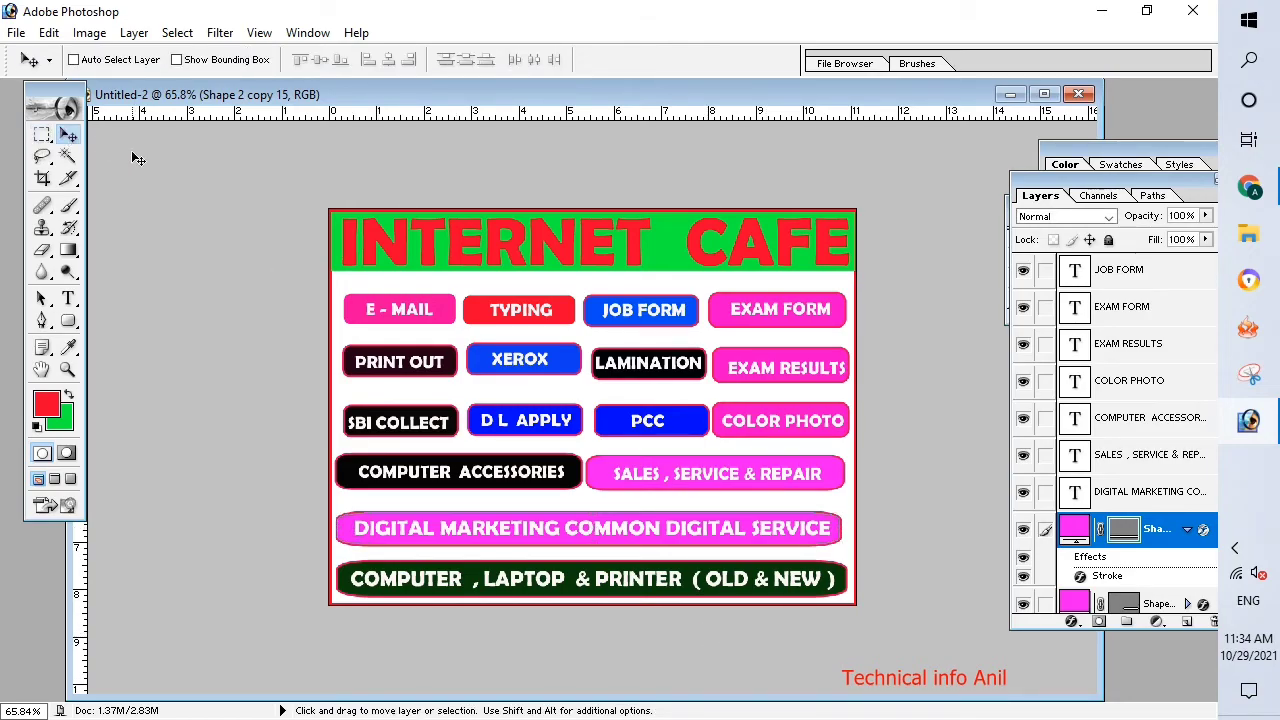
Scale the INTERNET CAFE title down proportionally around its center, leaving green margins on both sides of the header.
scroll(530, 415, up, 3)
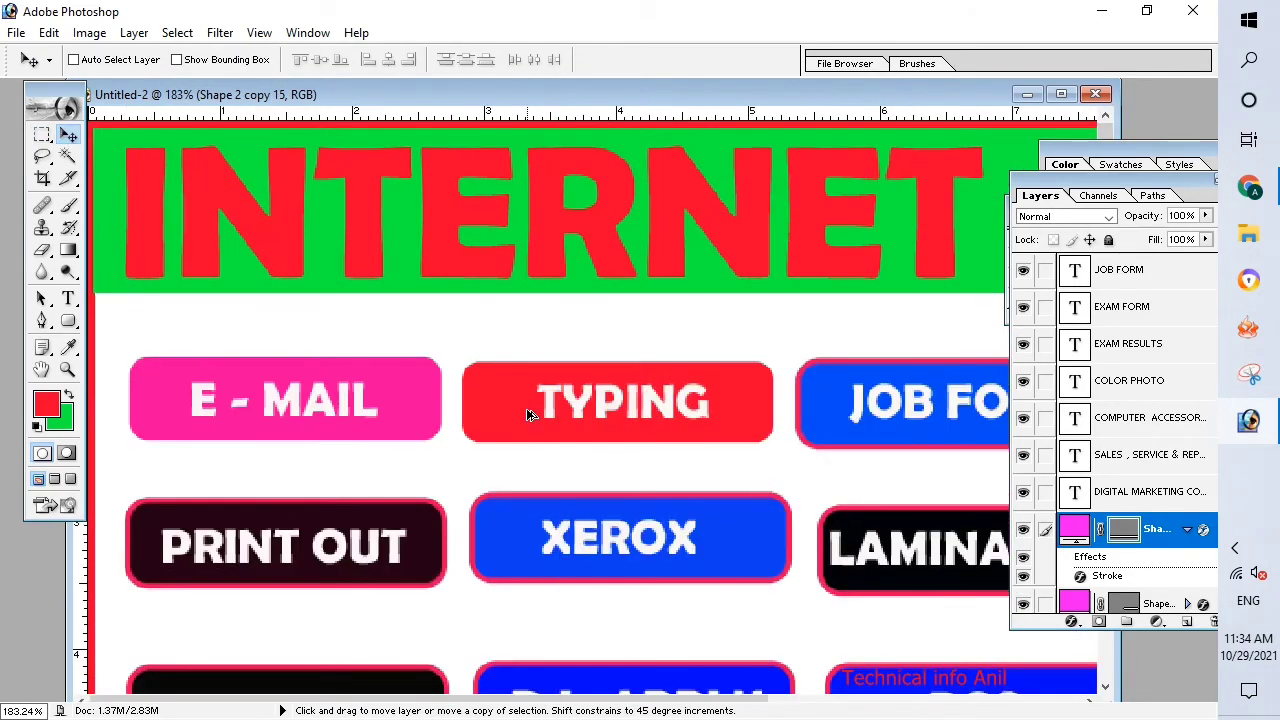
scroll(530, 415, up, 2)
scroll(530, 415, down, 6)
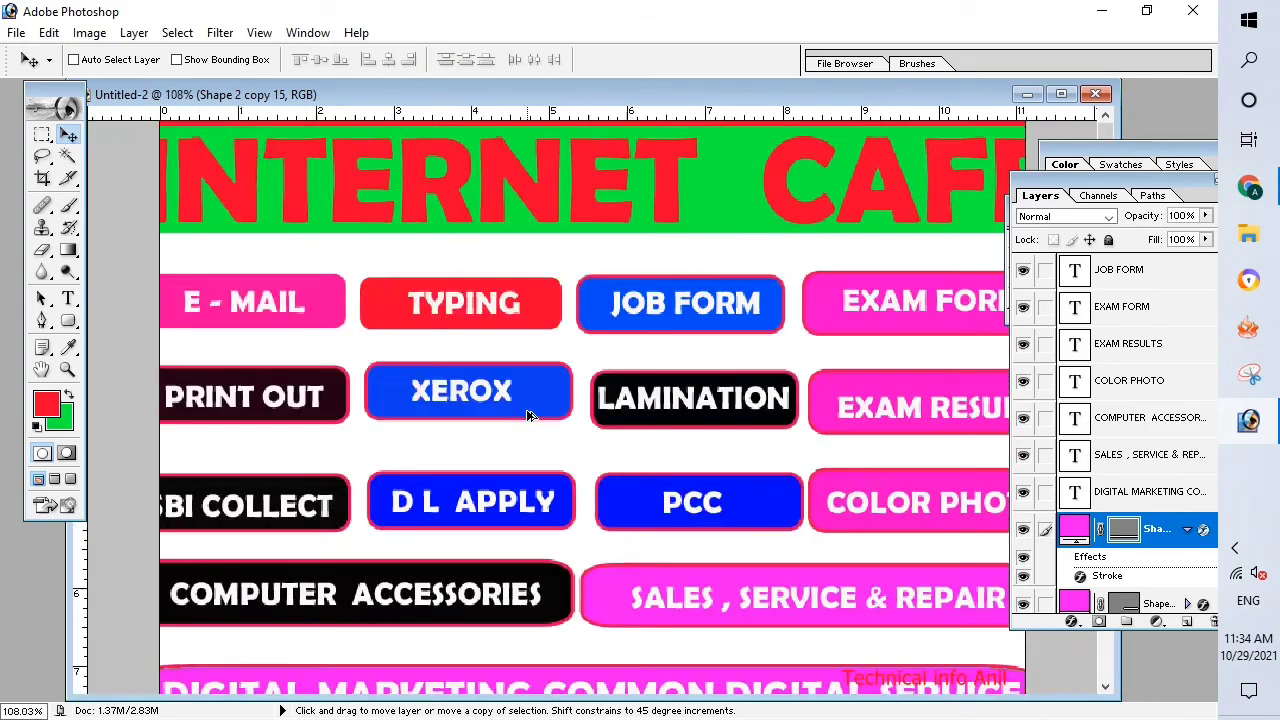
scroll(1145, 457, down, 6)
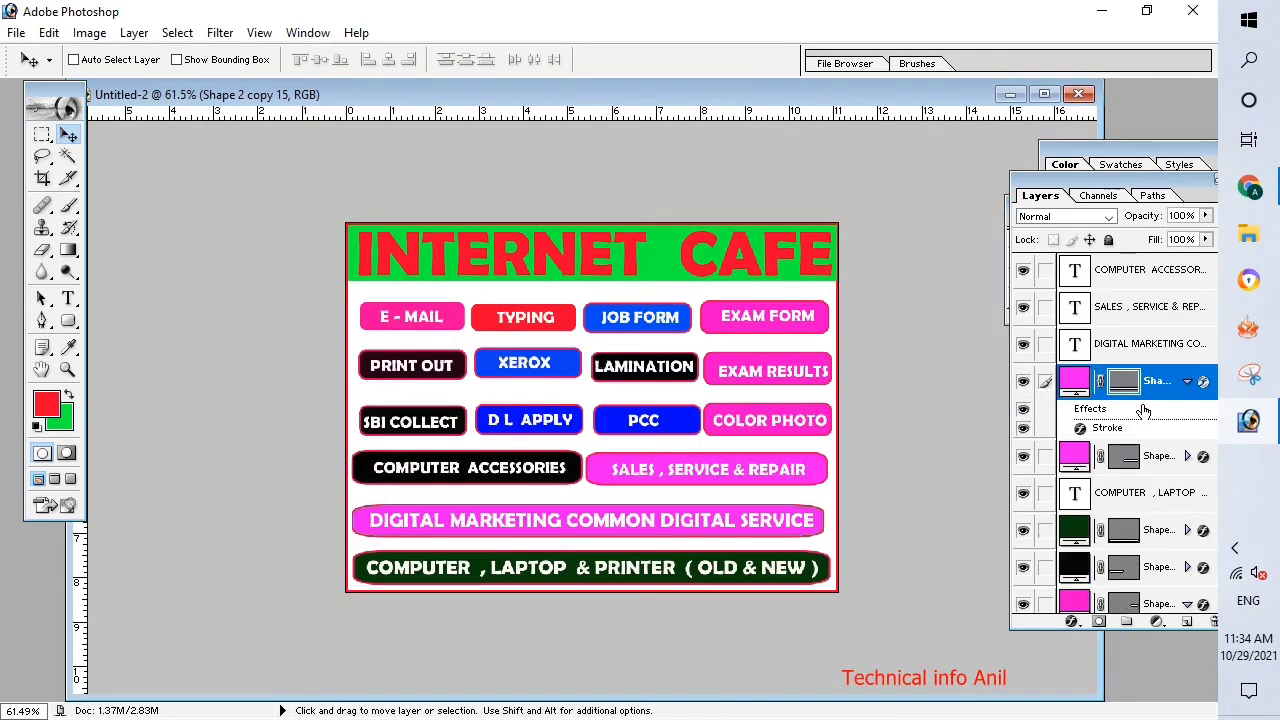
scroll(1137, 458, down, 5)
scroll(1137, 450, up, 10)
scroll(1140, 470, down, 10)
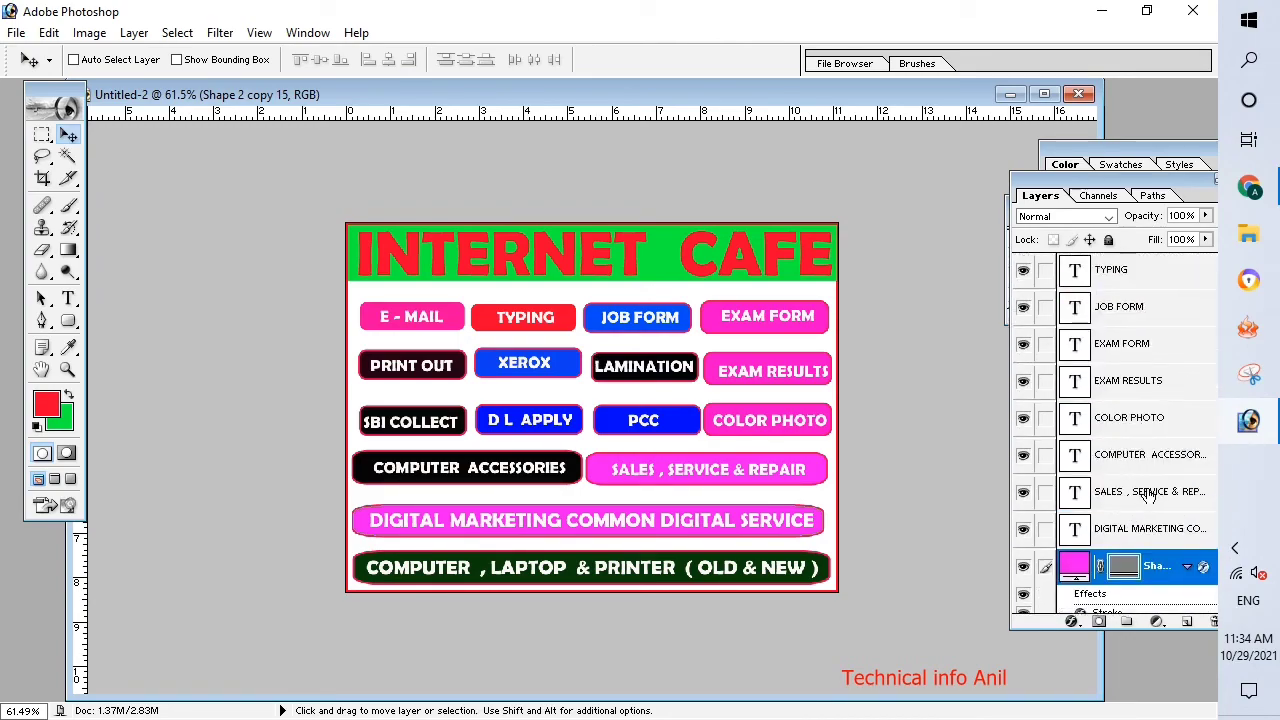
scroll(1148, 497, down, 1)
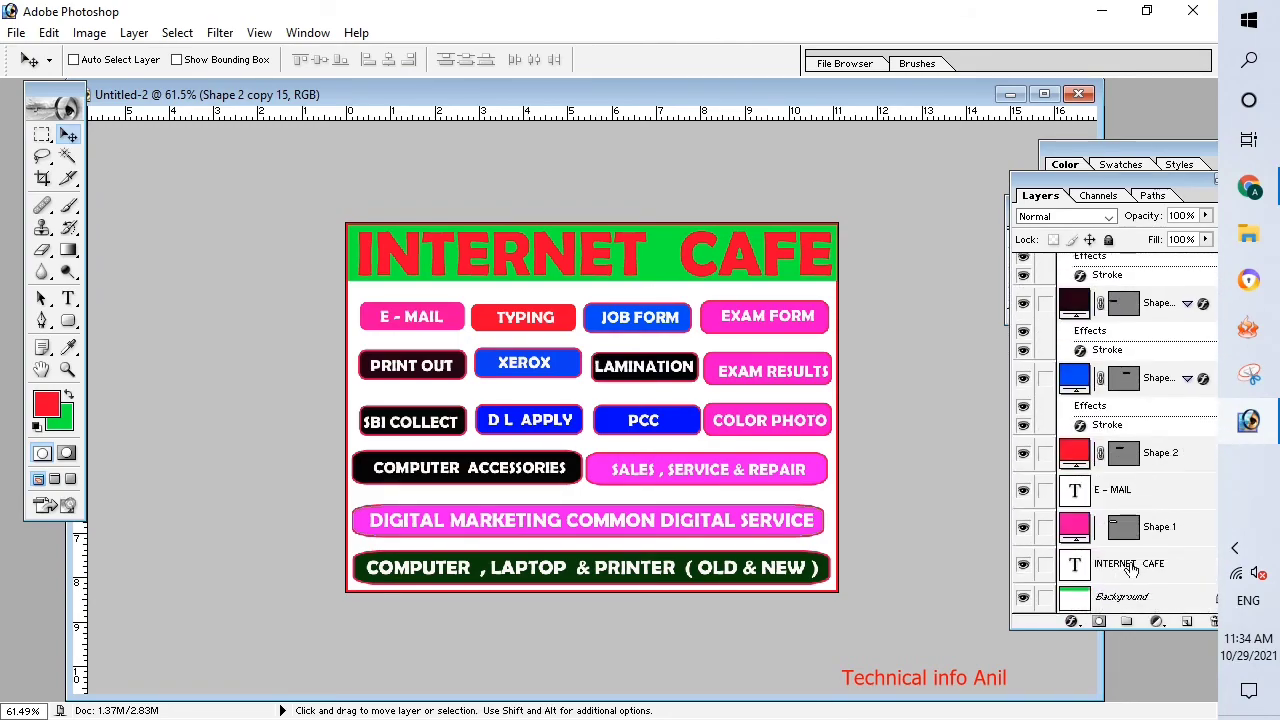
click(1130, 566)
key(ctrl+t)
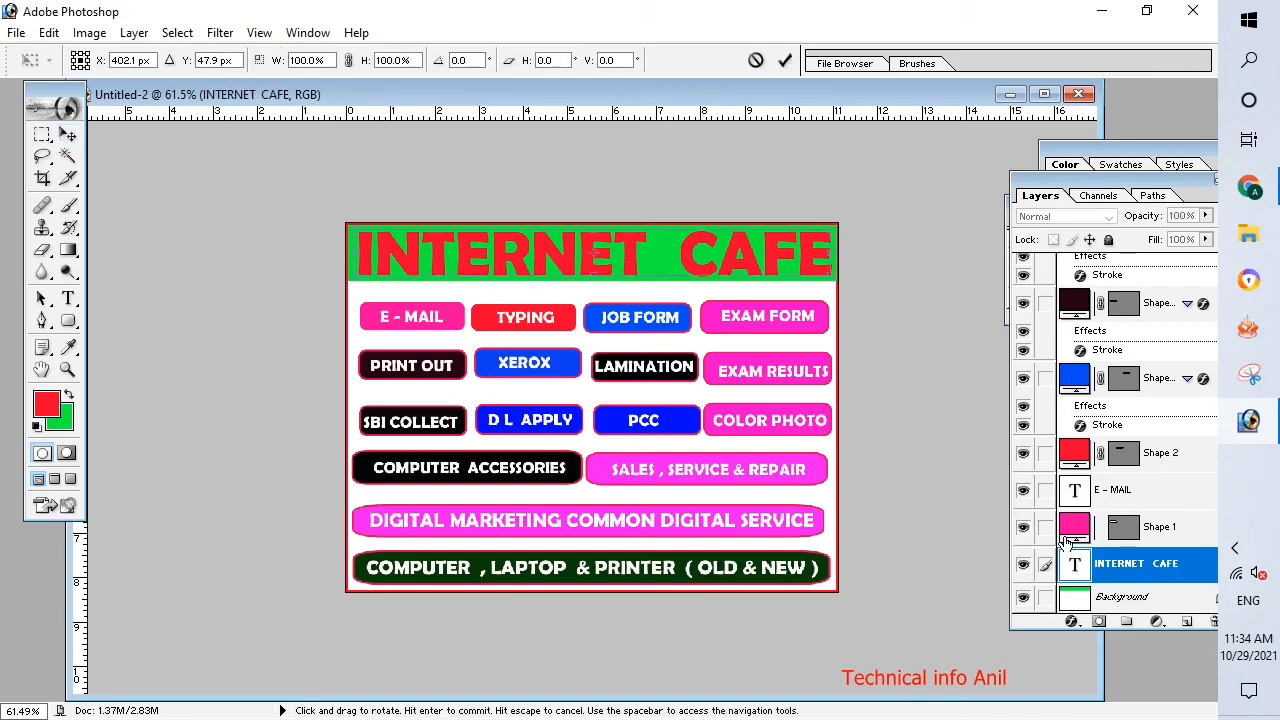
drag(838, 282, 783, 284)
key(Return)
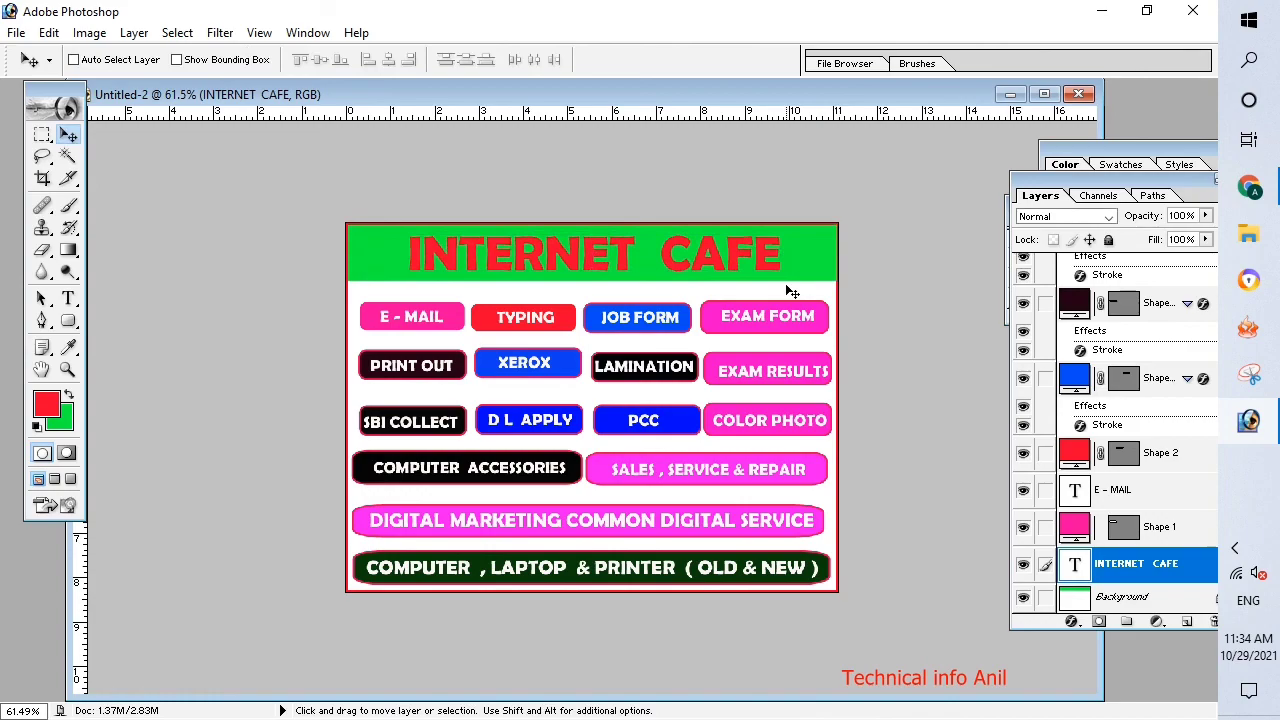